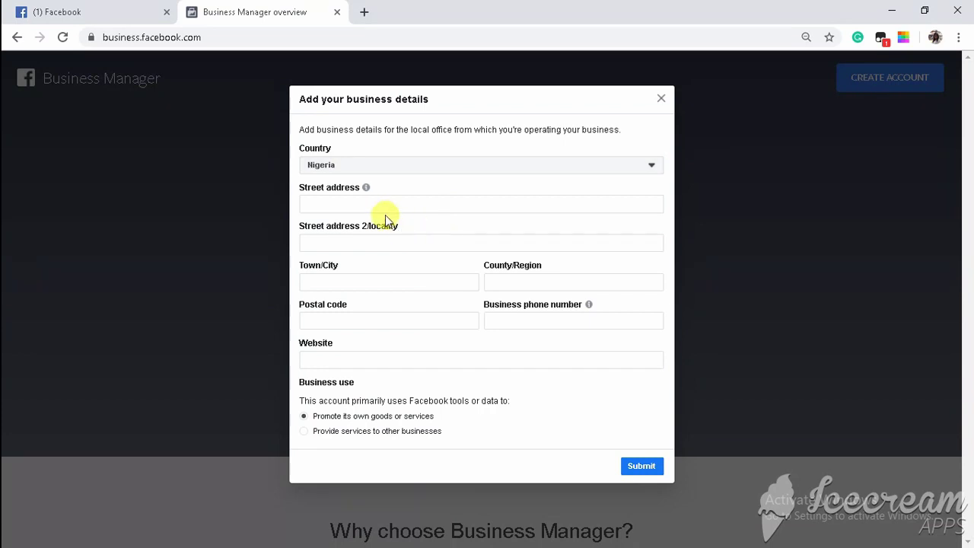
Enter the business street address and website URL, then submit the business details form.
click(374, 201)
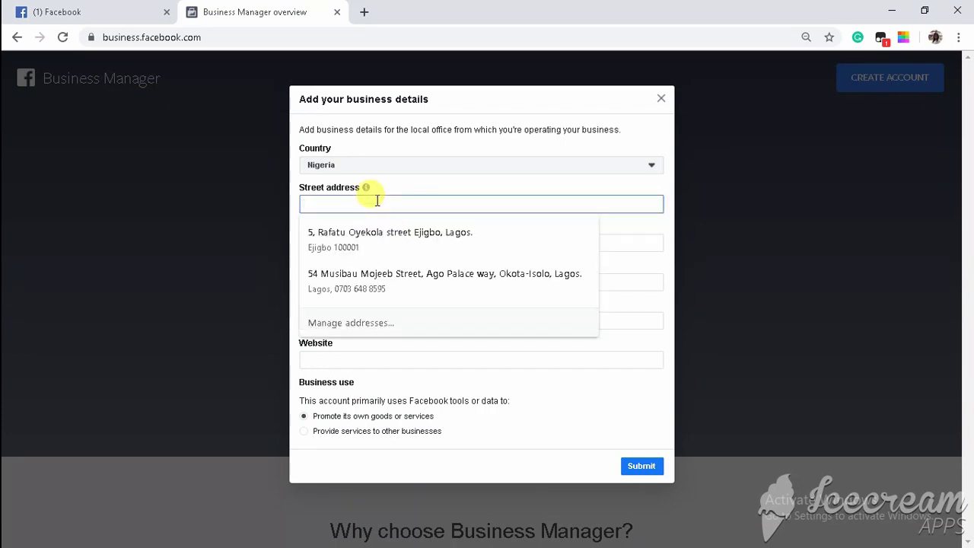
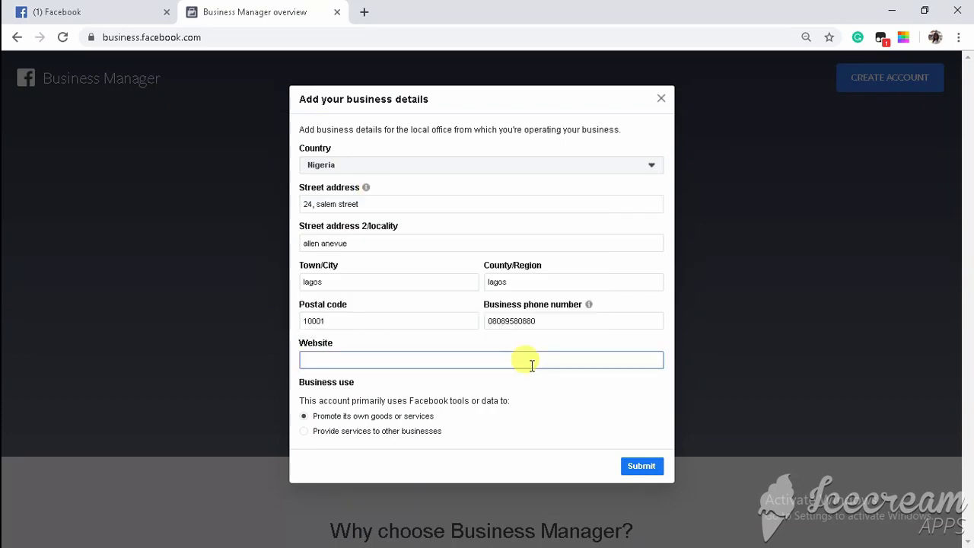
click(642, 466)
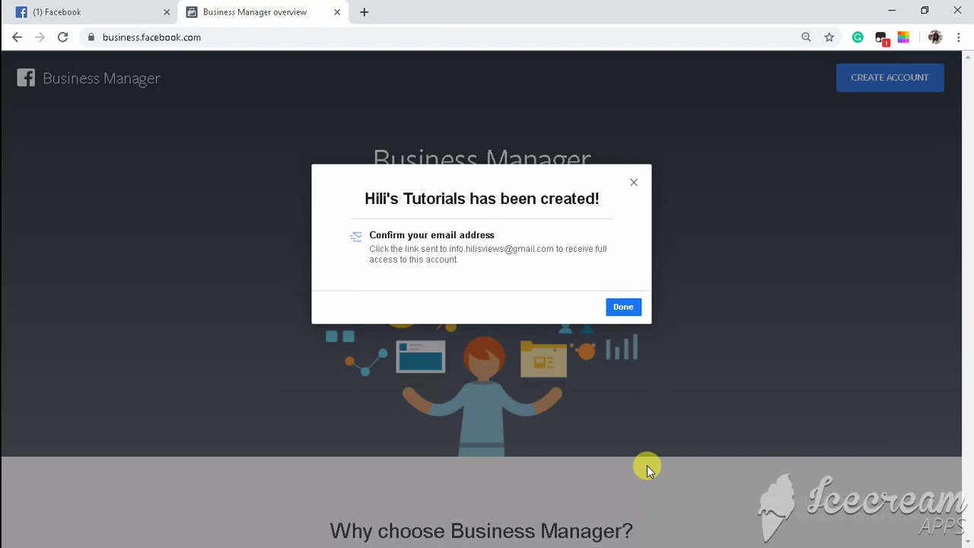
Confirm the business email in a new tab, then bring up the Add Ad Account options.
click(366, 10)
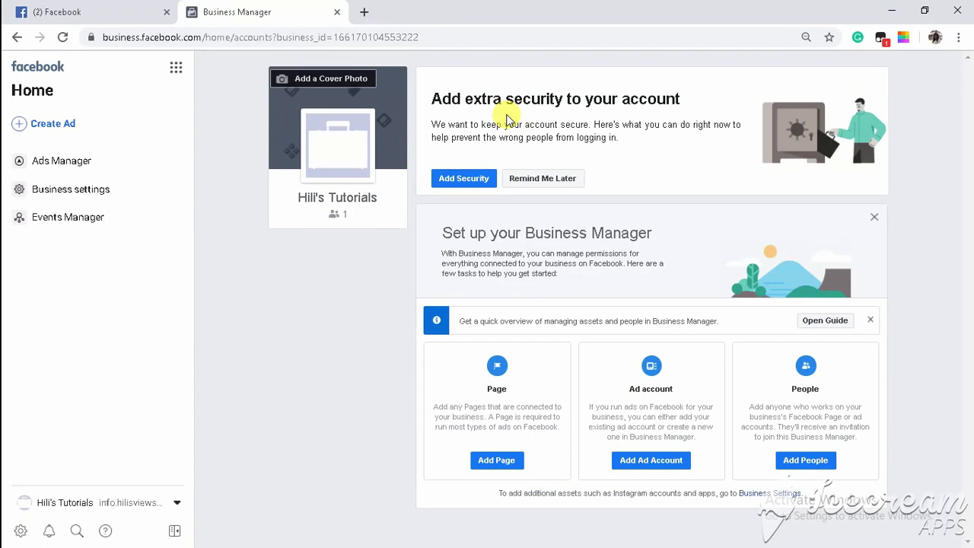
click(657, 463)
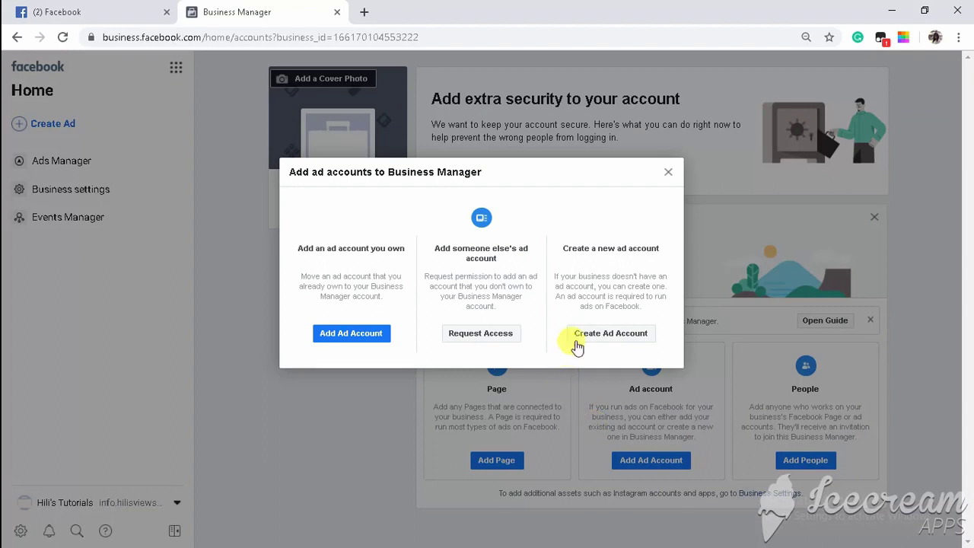
Create the ad account 'Sample account' in US Dollars for your own business.
click(613, 338)
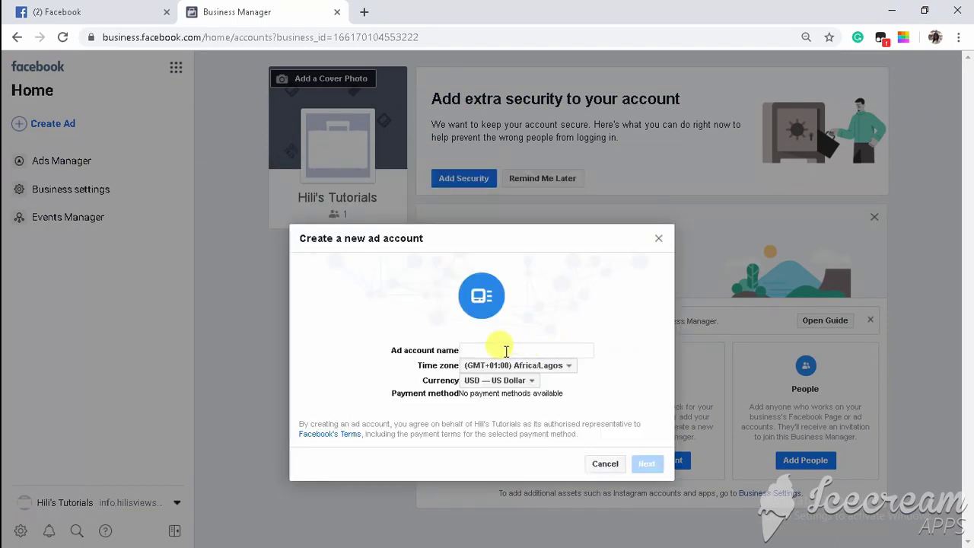
click(506, 351)
text(Sam)
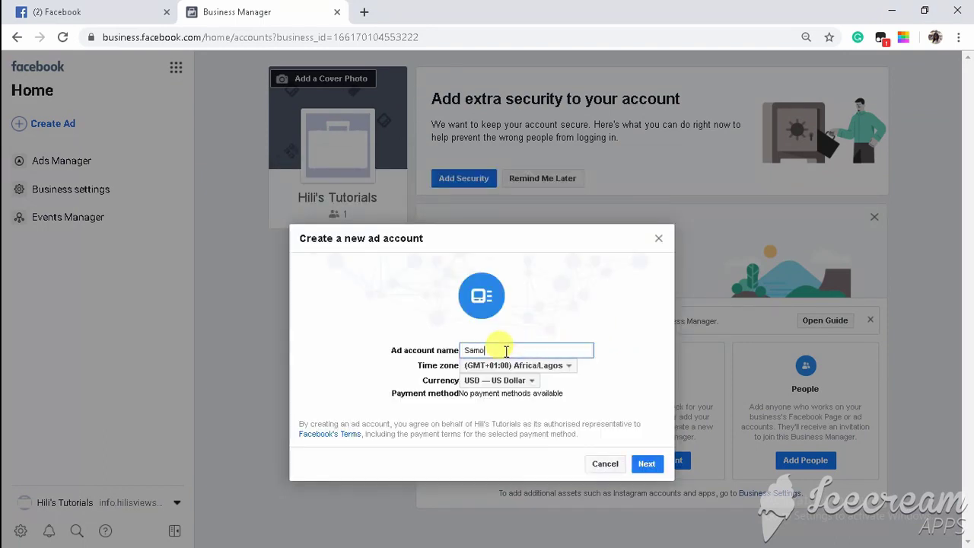
text(p)
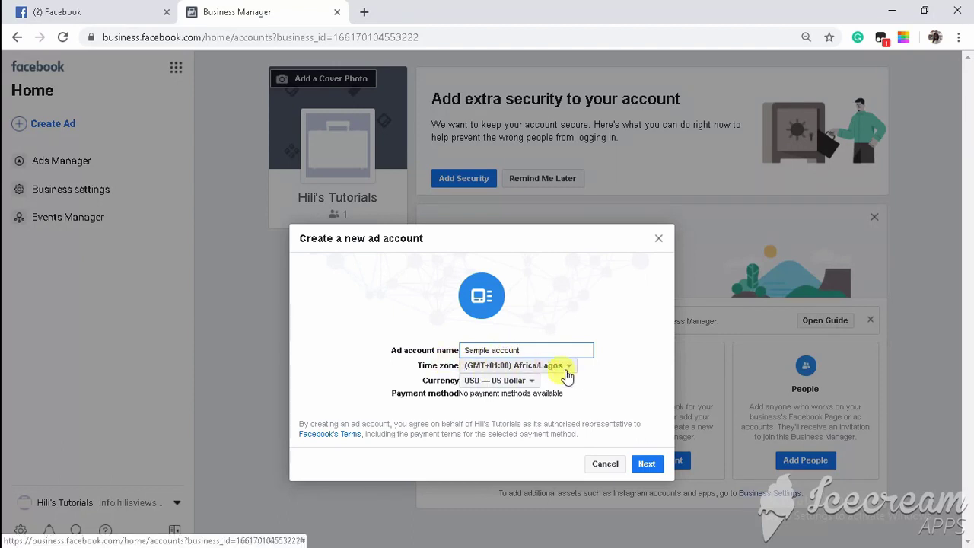
click(510, 383)
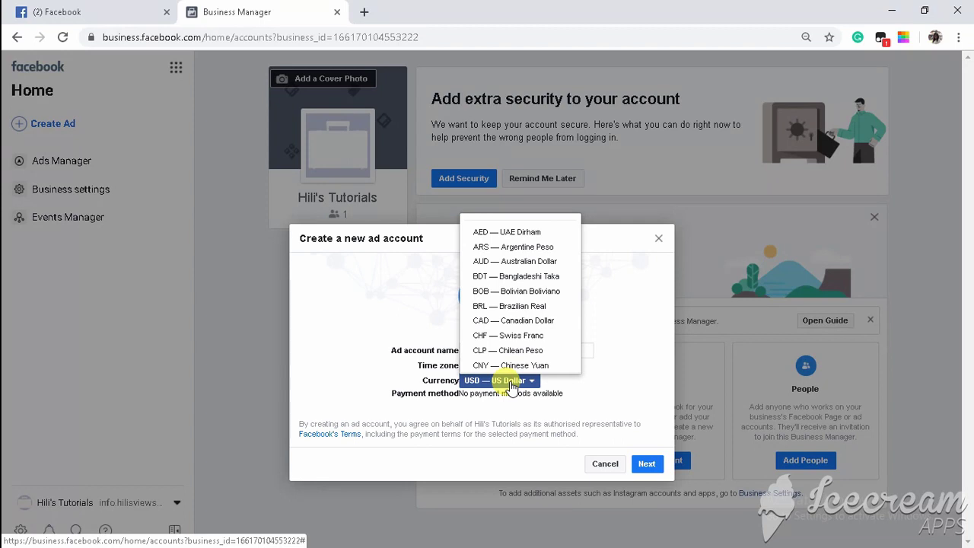
click(511, 385)
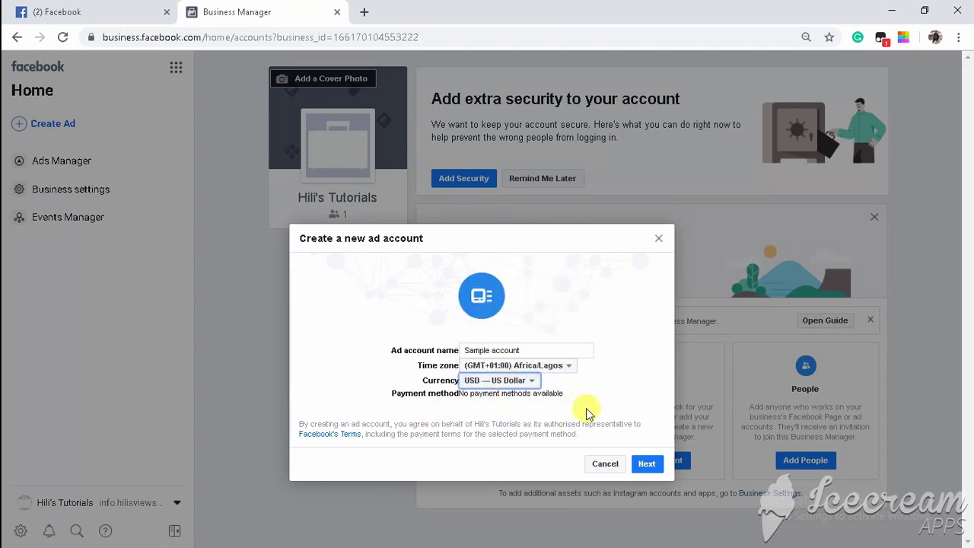
click(646, 463)
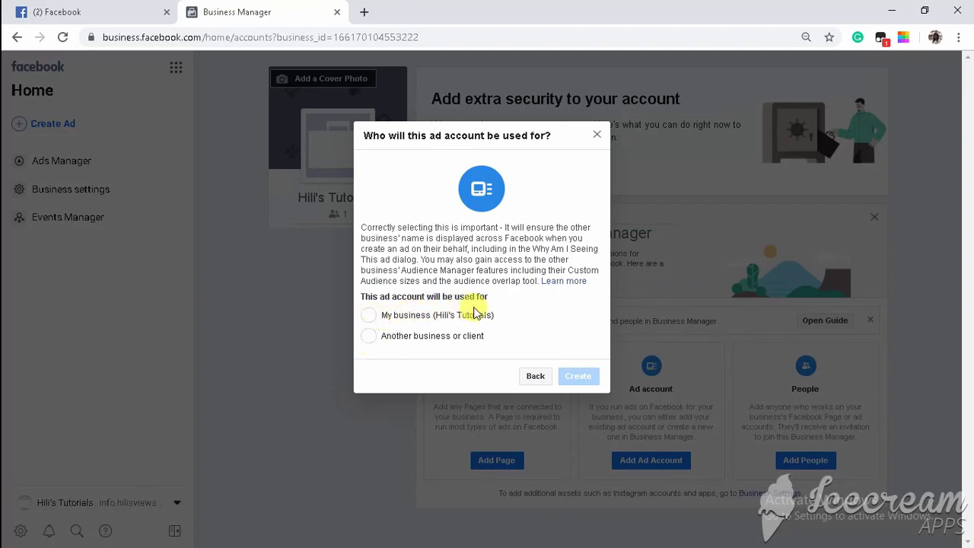
click(369, 315)
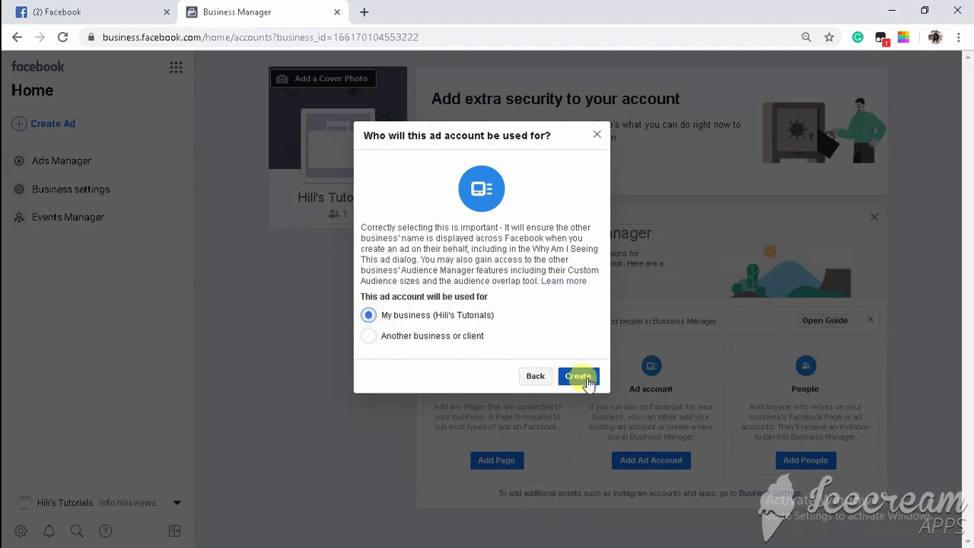
click(581, 377)
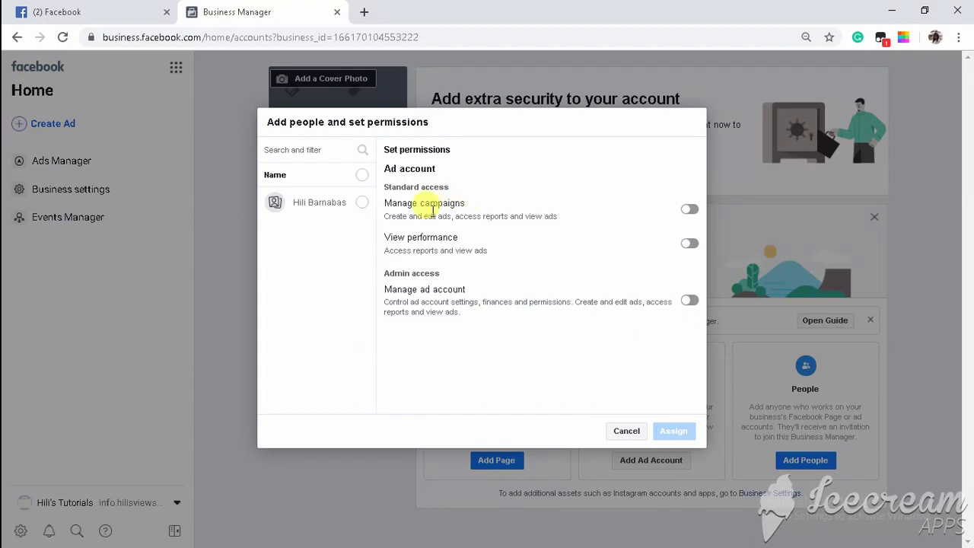
Give the person Manage campaigns and admin access on Sample account, then go to Payments.
click(690, 217)
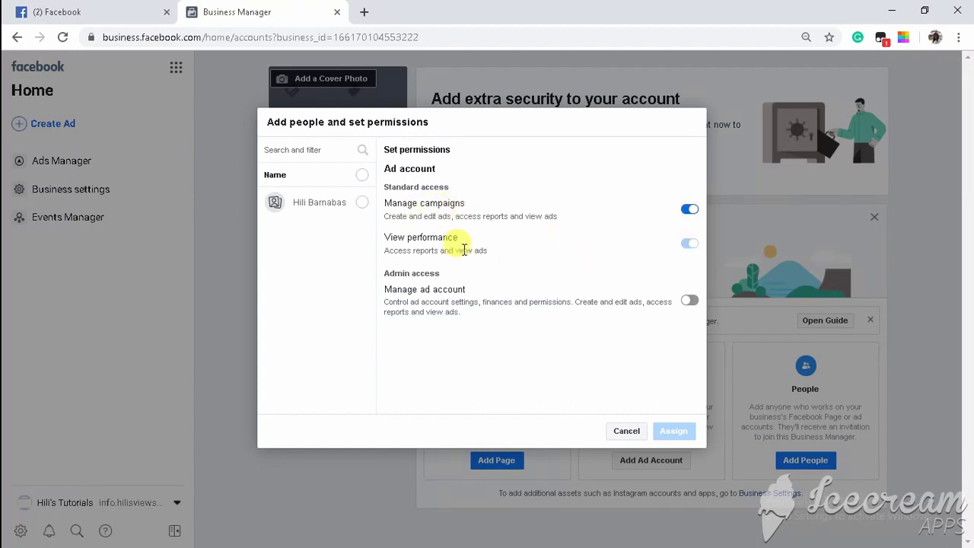
click(362, 203)
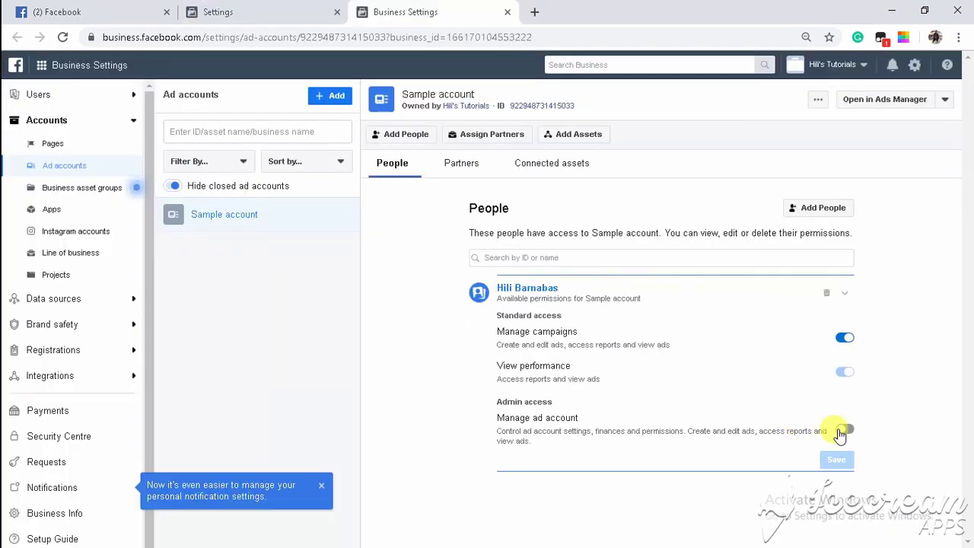
click(843, 431)
click(835, 459)
drag(150, 231, 150, 245)
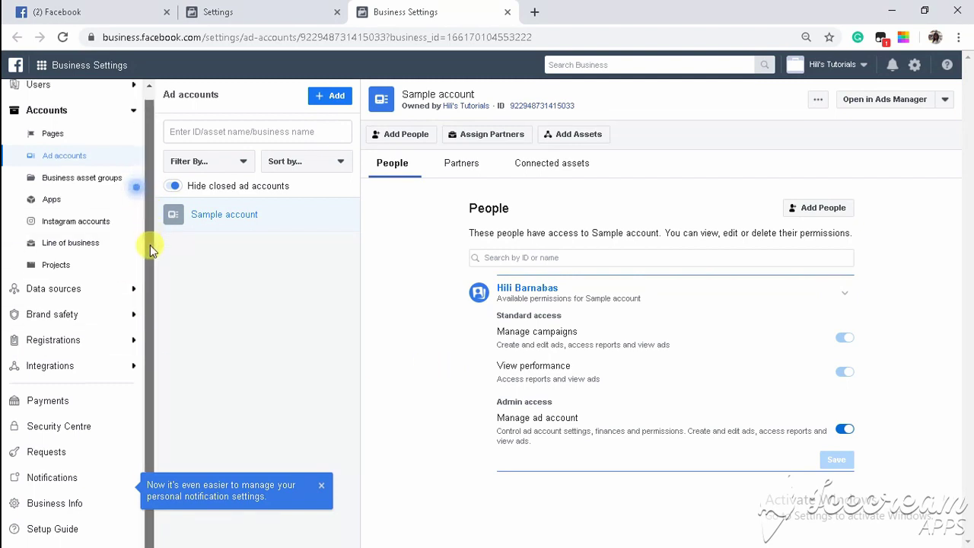
click(98, 402)
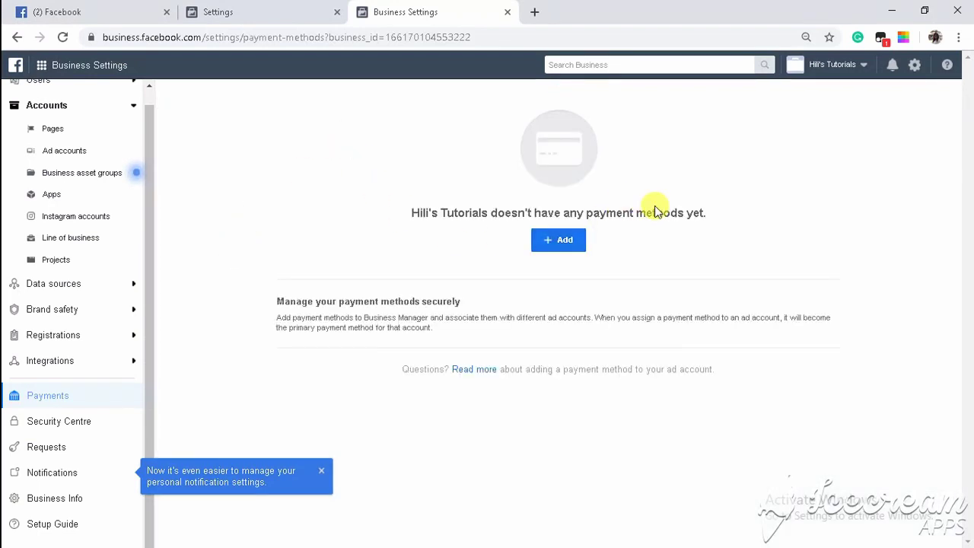
Start a US Dollar payment method, cancel it unsaved, then open the business tools menu.
click(561, 243)
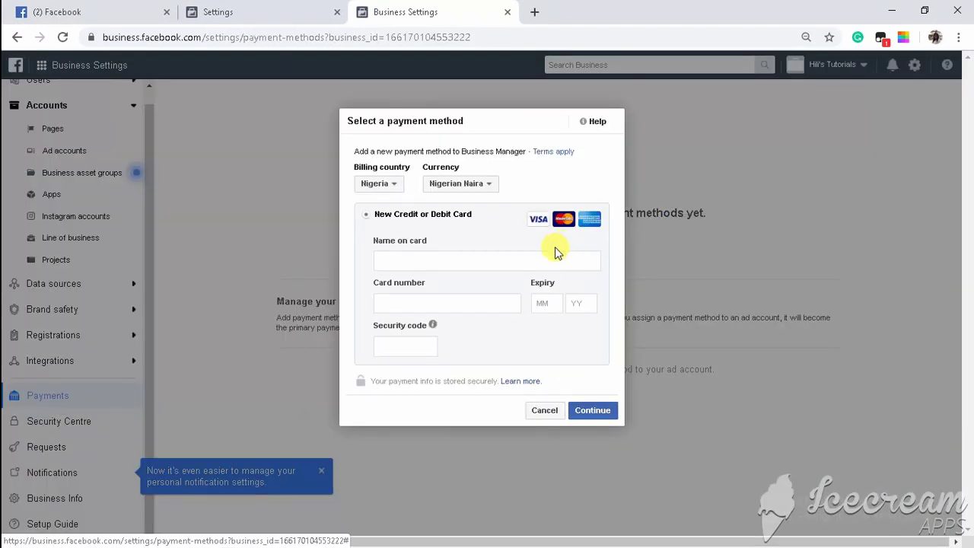
click(463, 188)
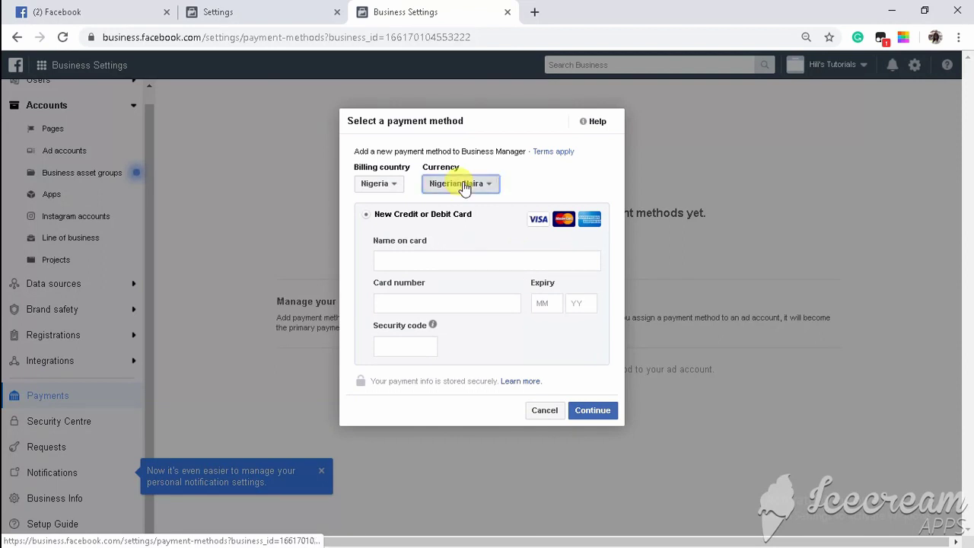
scroll(465, 262, down, 8)
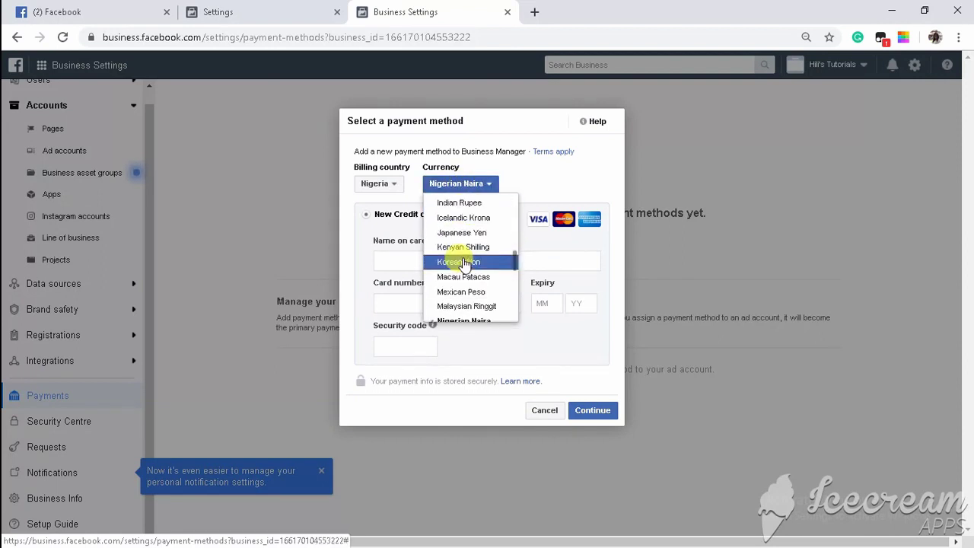
scroll(464, 263, down, 3)
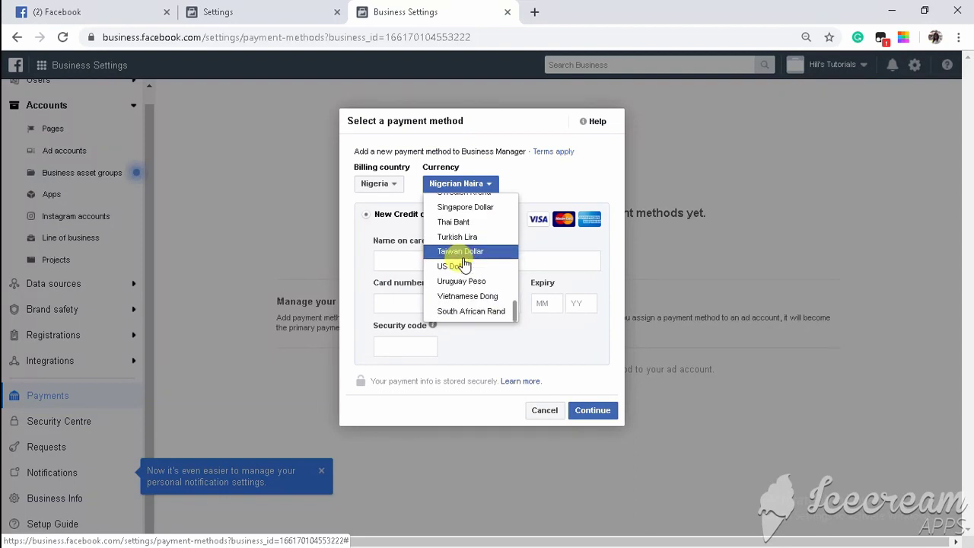
scroll(464, 264, up, 2)
scroll(465, 264, down, 2)
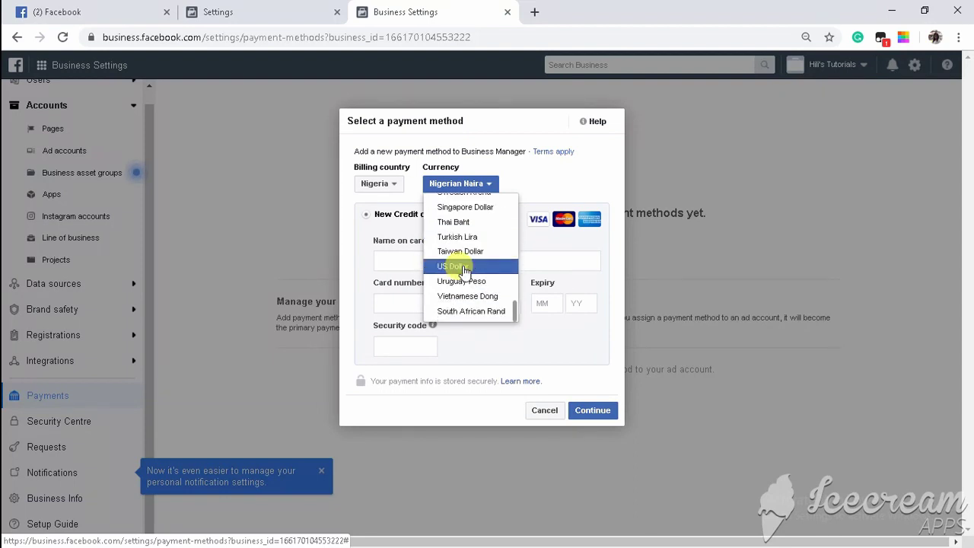
click(463, 267)
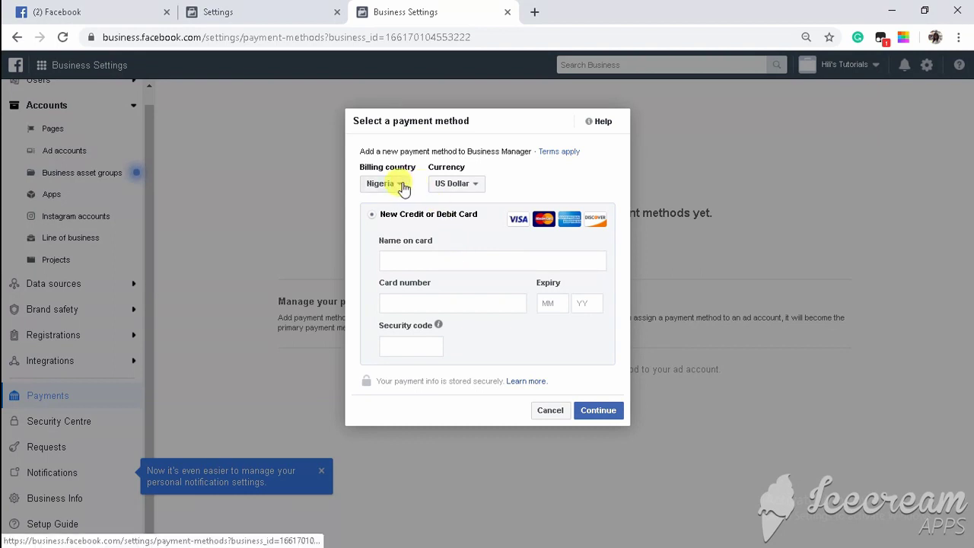
click(550, 411)
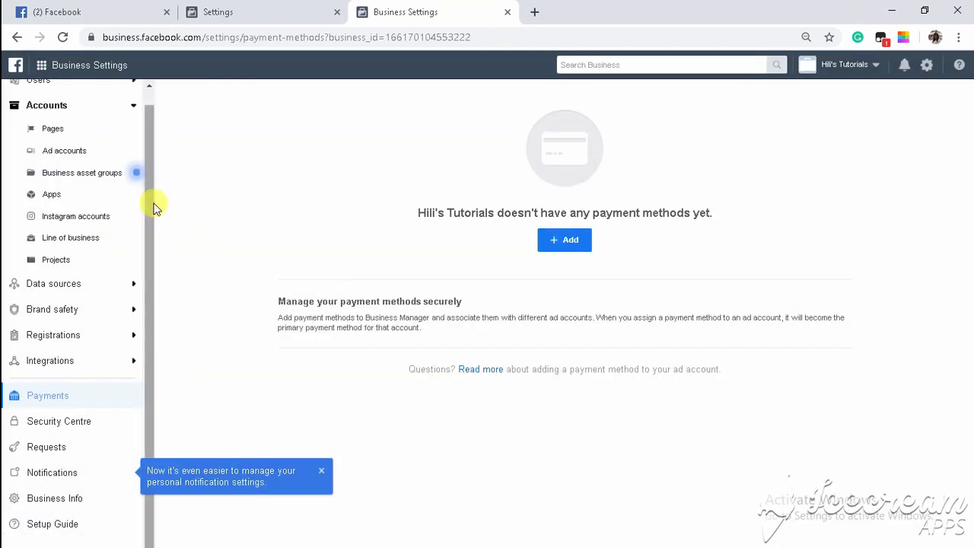
drag(151, 210, 148, 109)
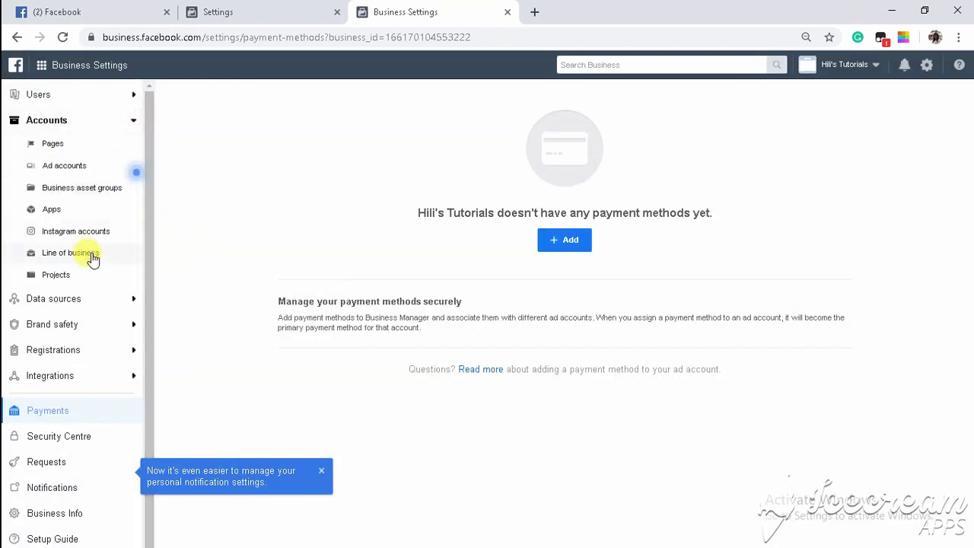
click(41, 65)
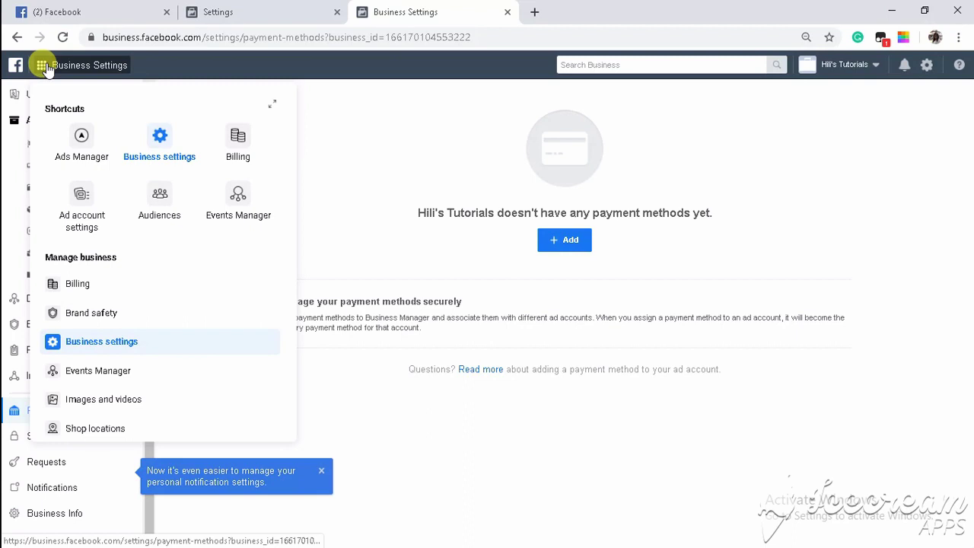
In Ads Manager, start a guided campaign for Sample account with the Traffic objective.
click(82, 136)
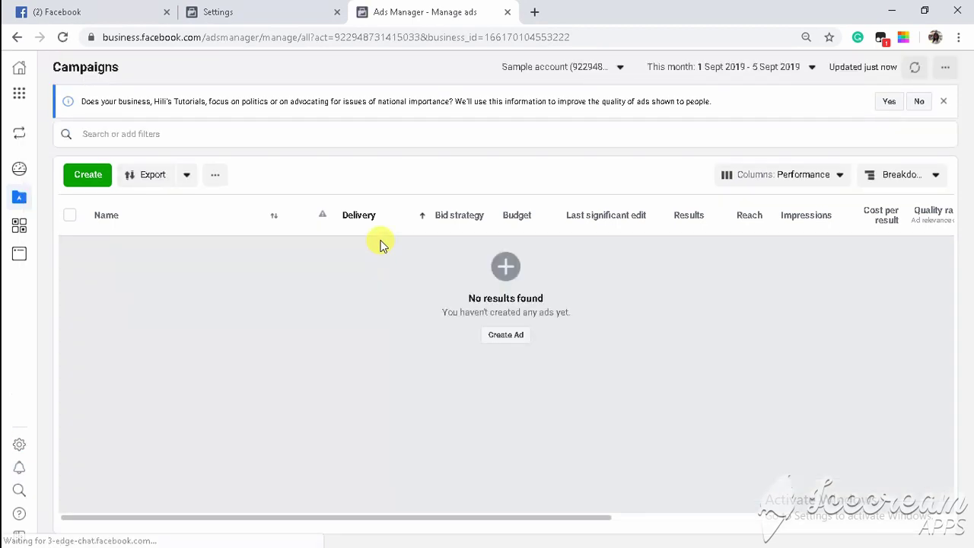
click(88, 175)
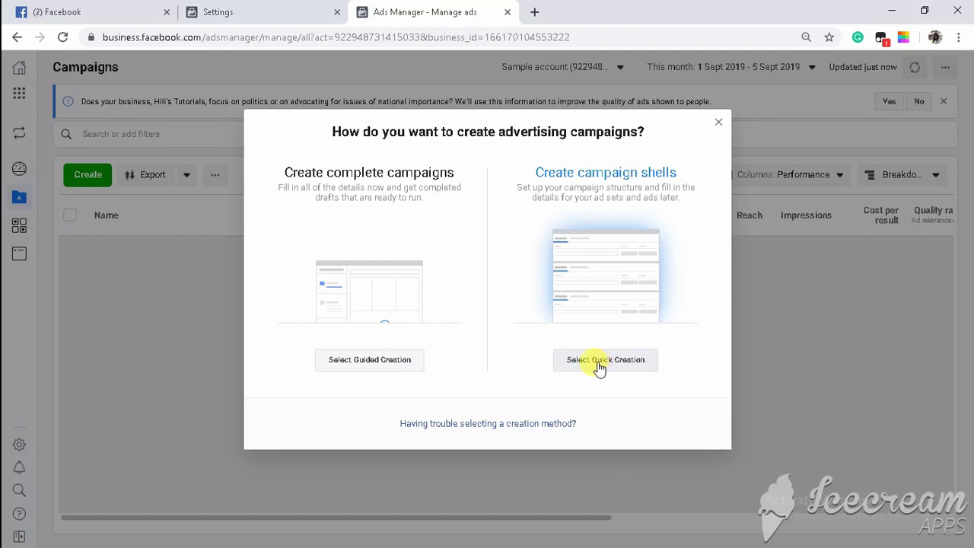
click(361, 363)
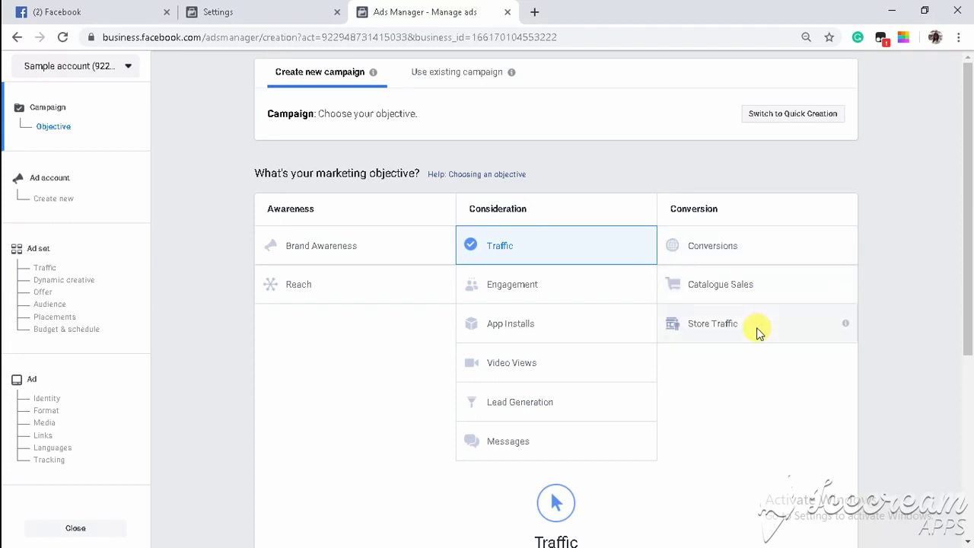
Rename the campaign from Traffic to Tutorial.
scroll(756, 328, down, 4)
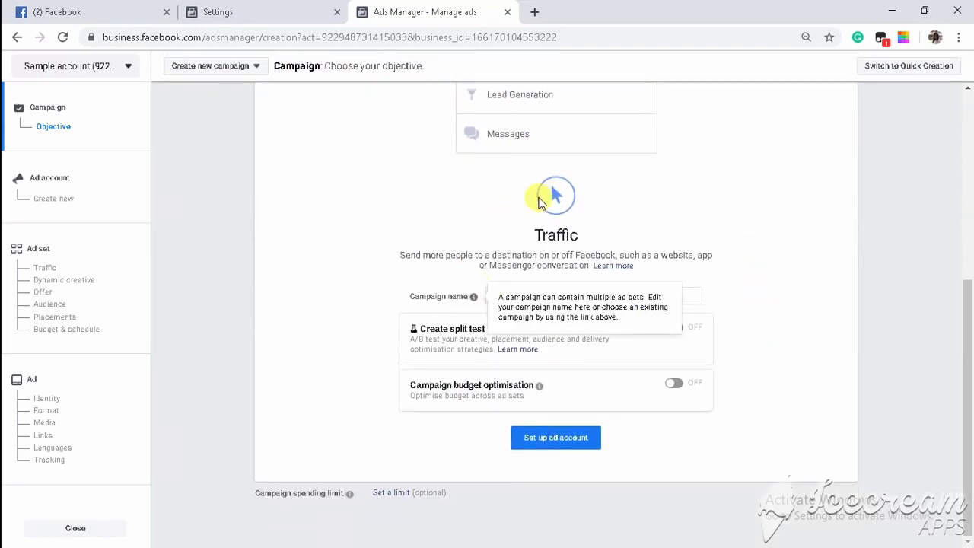
mouse_move(474, 296)
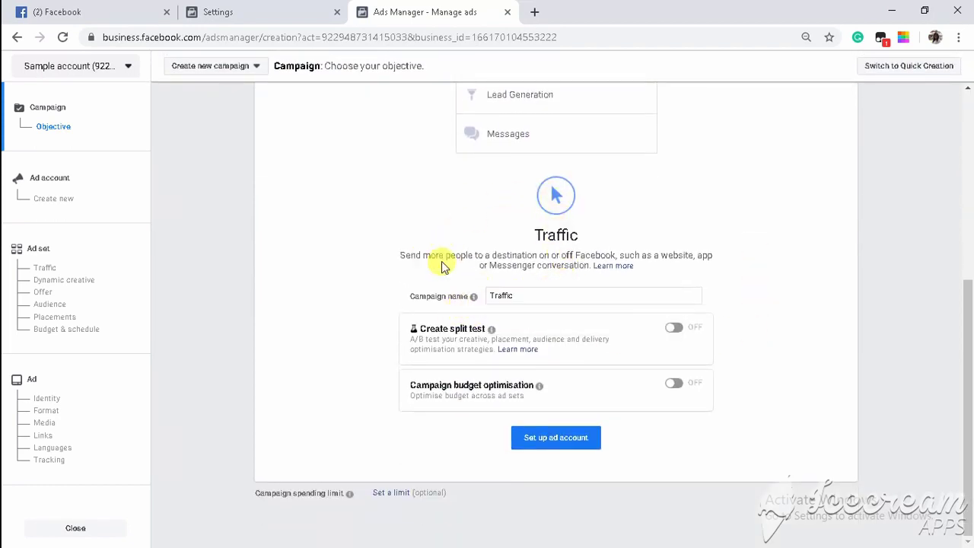
click(520, 295)
double_click(522, 295)
text(Tutorial)
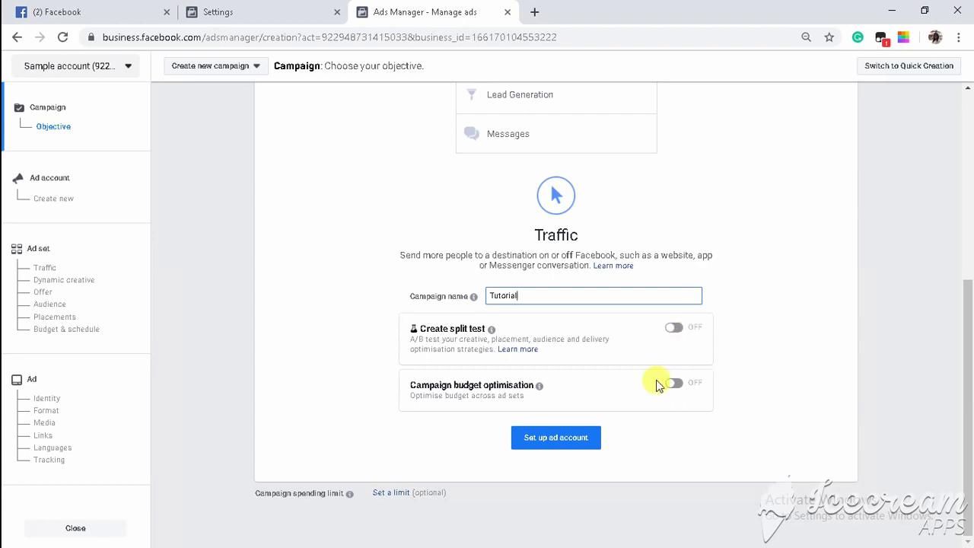
Turn split testing on, review its test variables, then switch it back off.
click(674, 330)
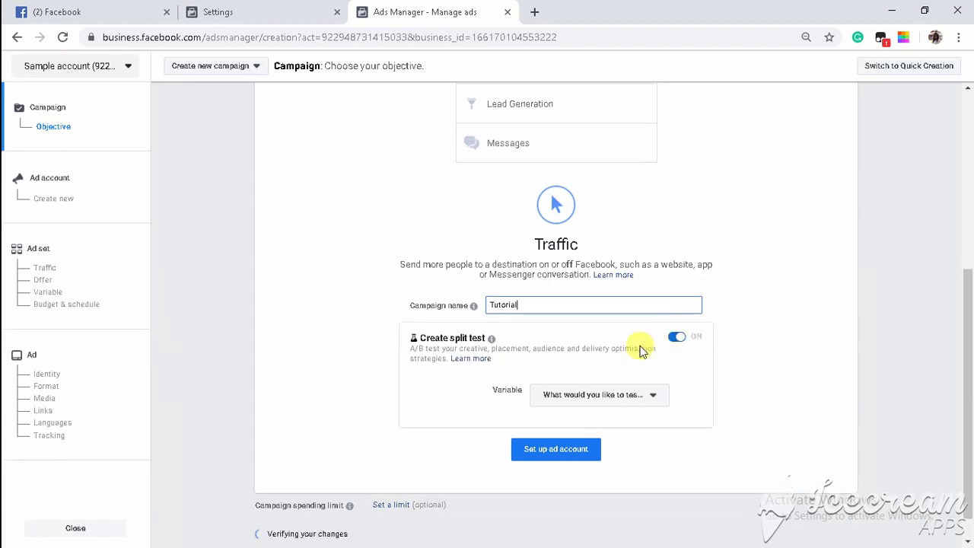
click(574, 397)
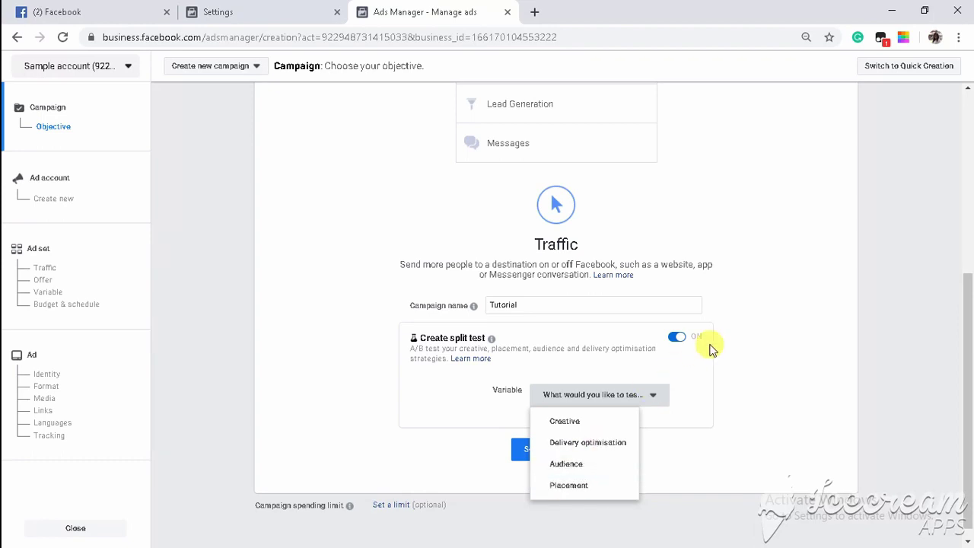
click(677, 337)
click(679, 342)
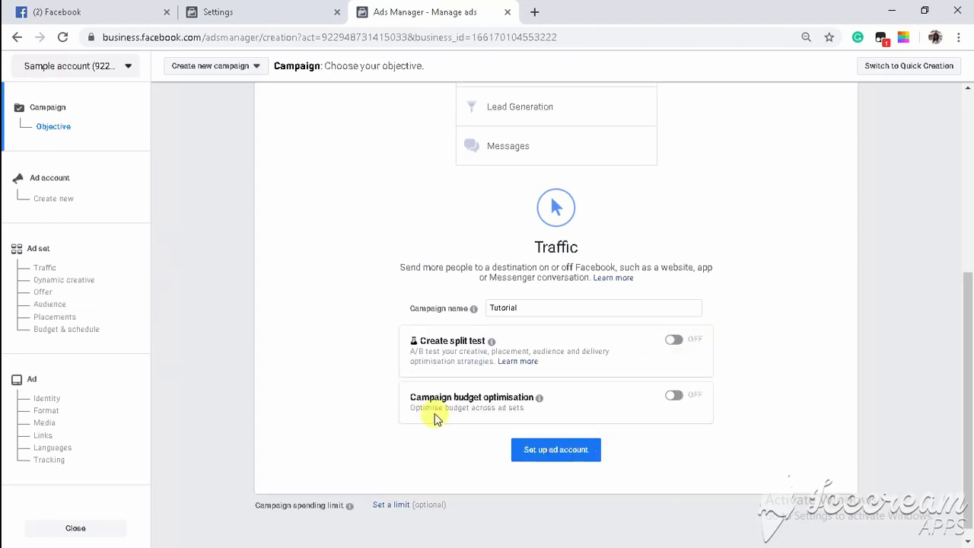
Enable campaign budget optimisation with a $1.00 daily budget and Lowest cost bidding.
click(675, 397)
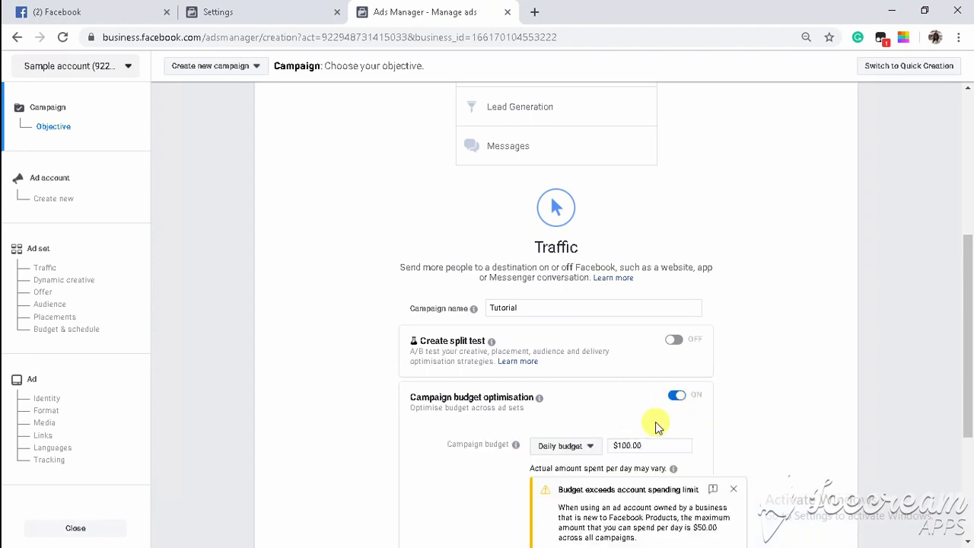
scroll(658, 427, down, 3)
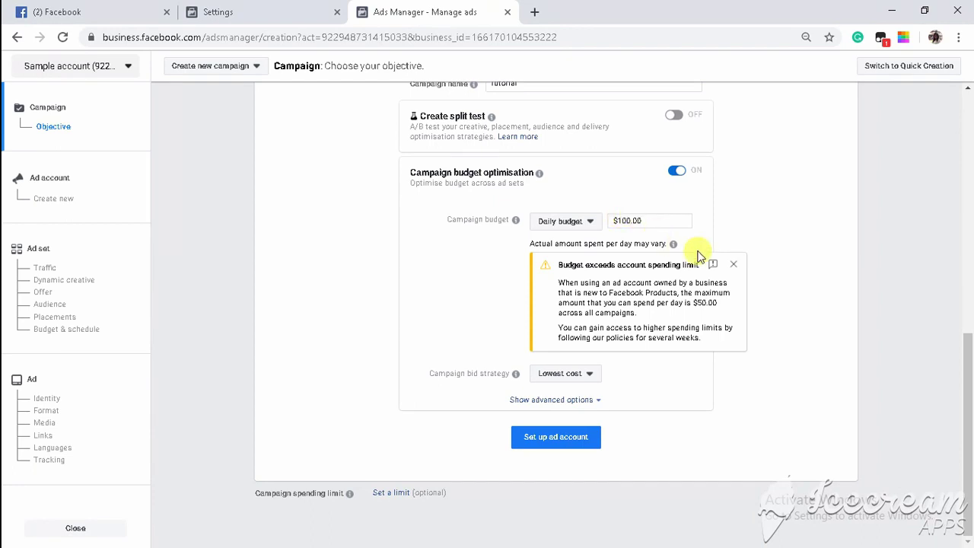
click(734, 266)
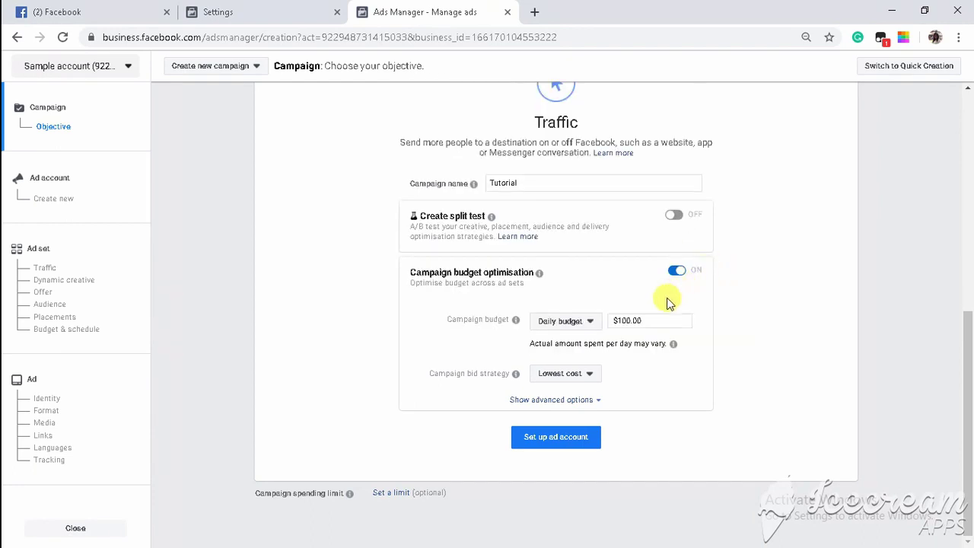
click(652, 321)
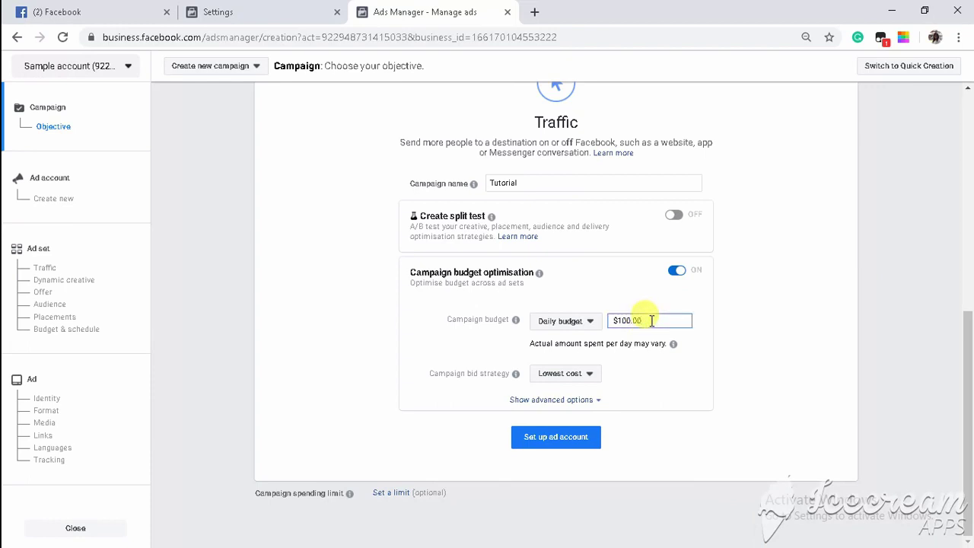
click(583, 323)
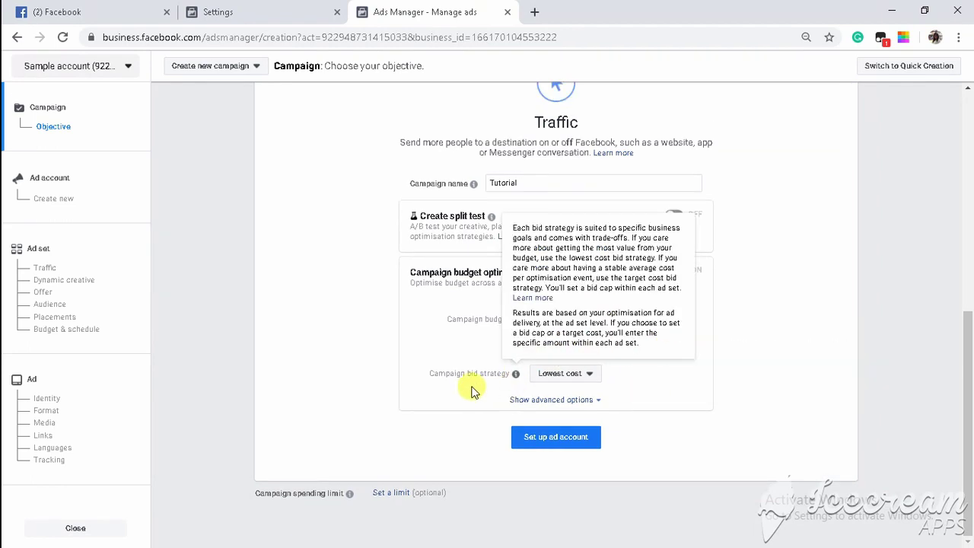
click(583, 387)
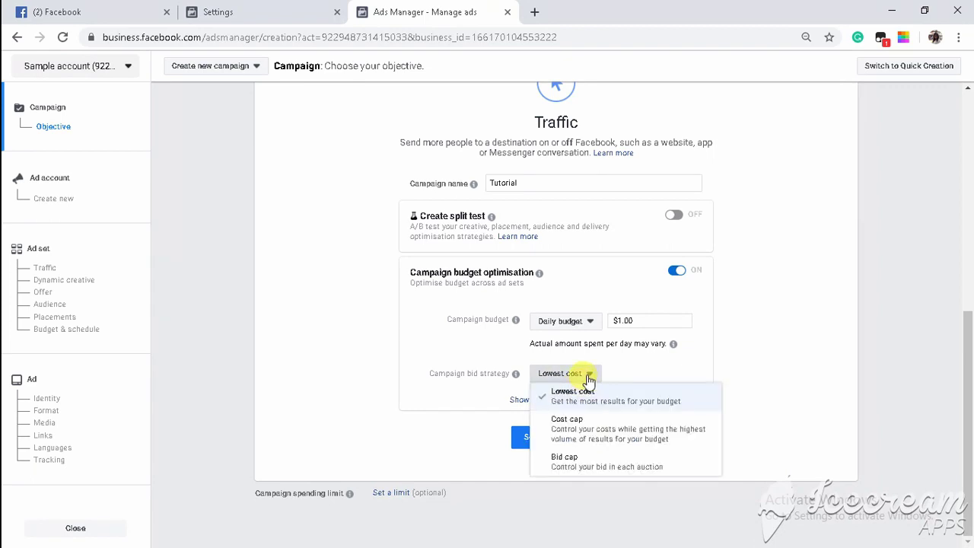
click(589, 381)
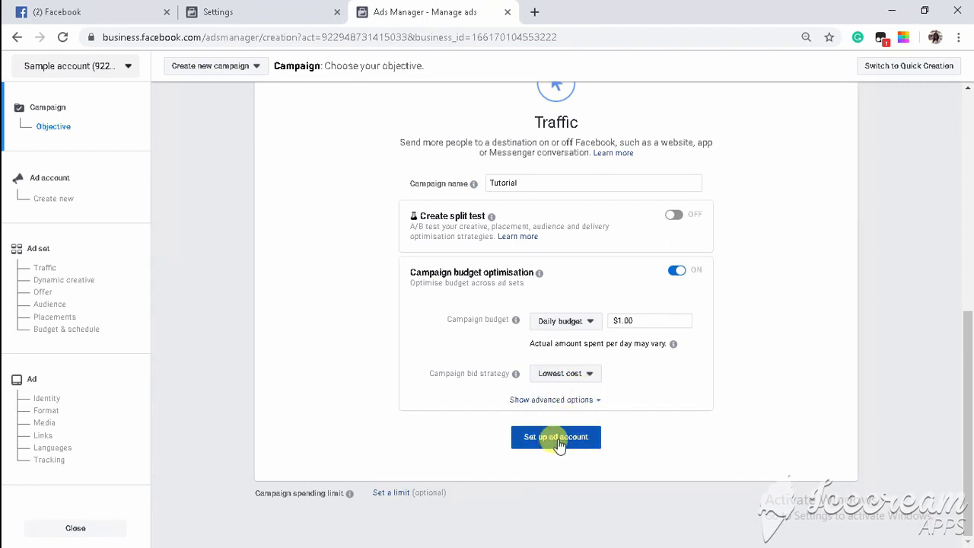
Keep the Nigeria, US Dollar, Africa/Lagos account settings and continue to the NG - 18+ ad set.
click(555, 440)
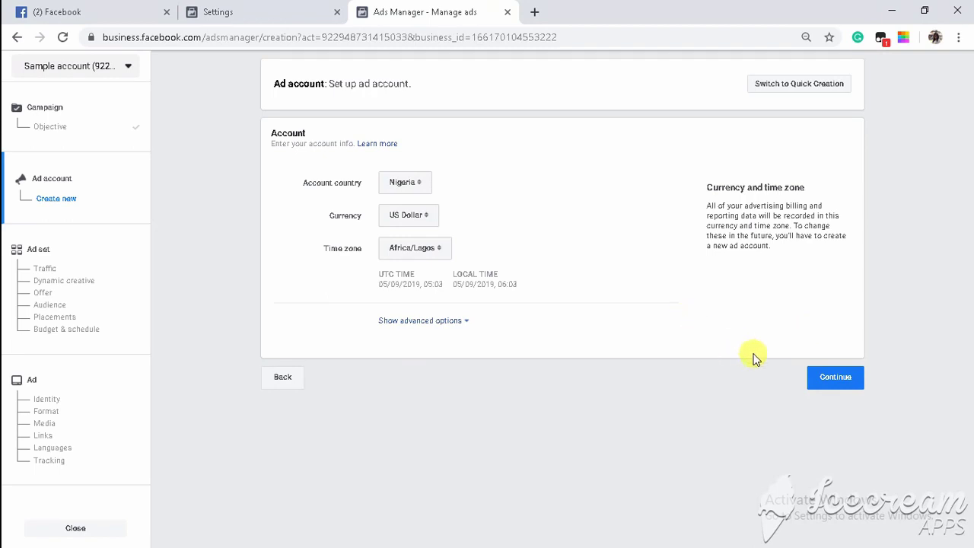
click(816, 377)
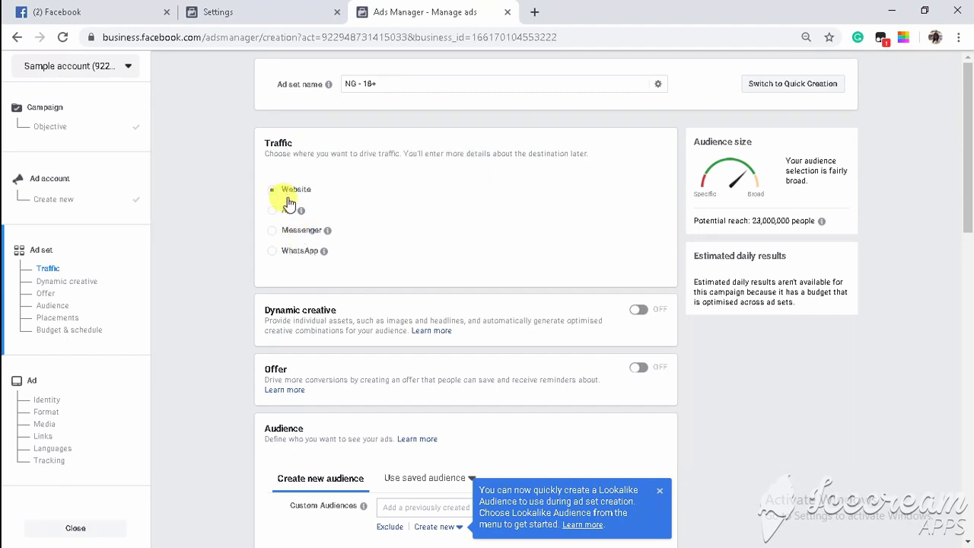
scroll(398, 266, down, 2)
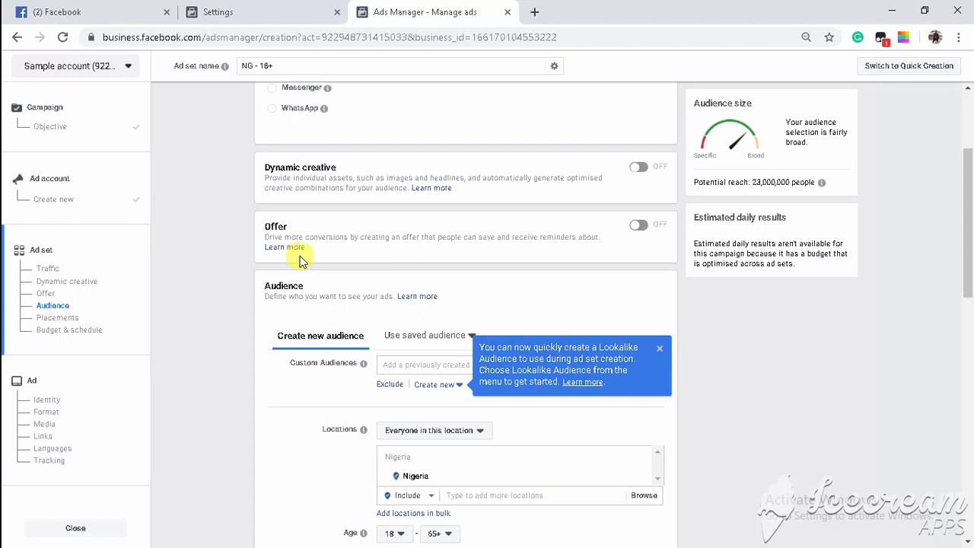
Close the Lookalike Audience tip, check saved audiences, and return to Create new audience.
scroll(320, 264, down, 2)
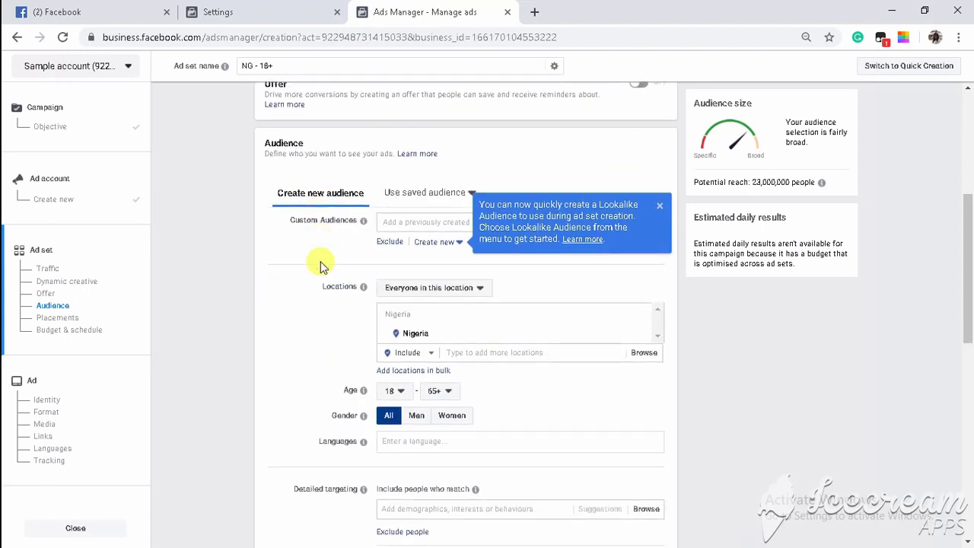
click(659, 205)
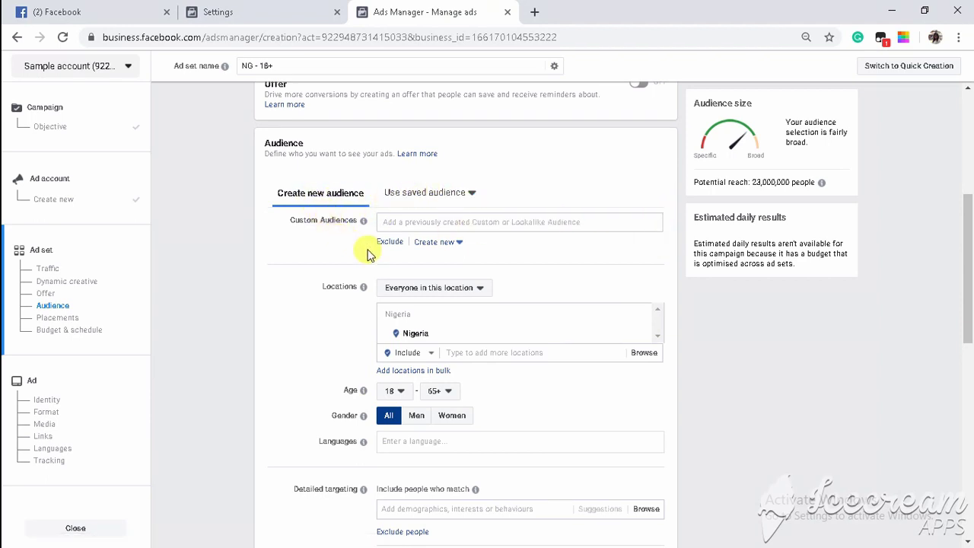
click(451, 204)
click(453, 207)
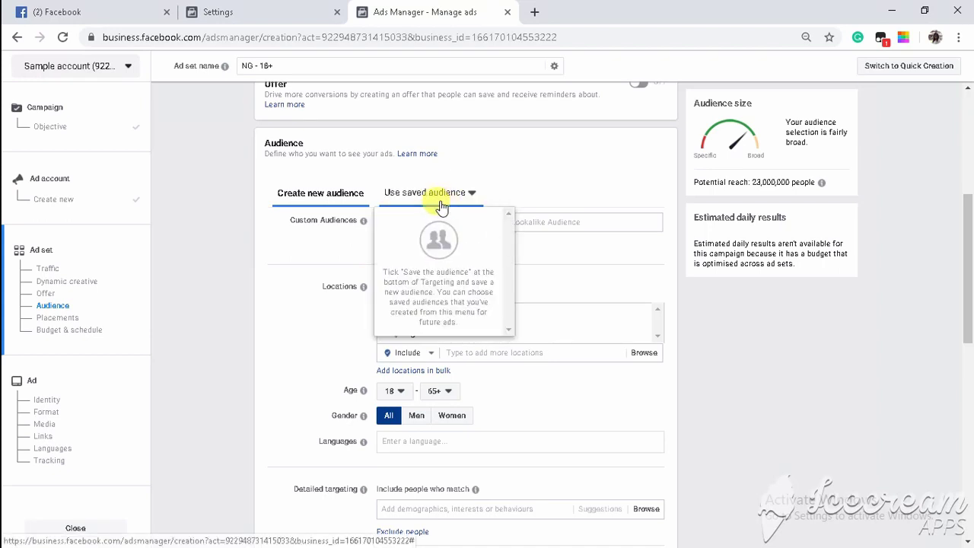
click(424, 199)
click(524, 187)
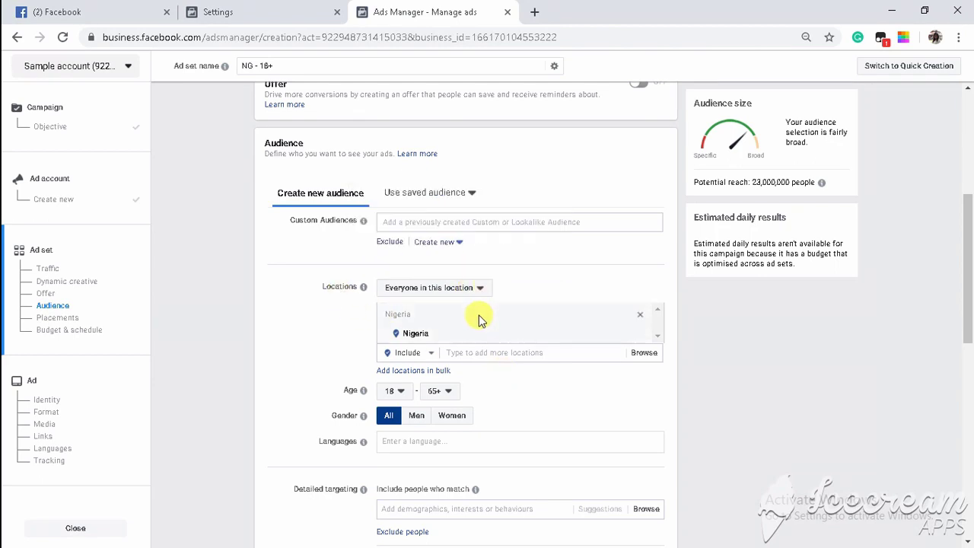
Switch Locations to Exclude and exclude Lagos, Calabar and Ibadan from the Nigeria audience.
click(460, 352)
click(417, 352)
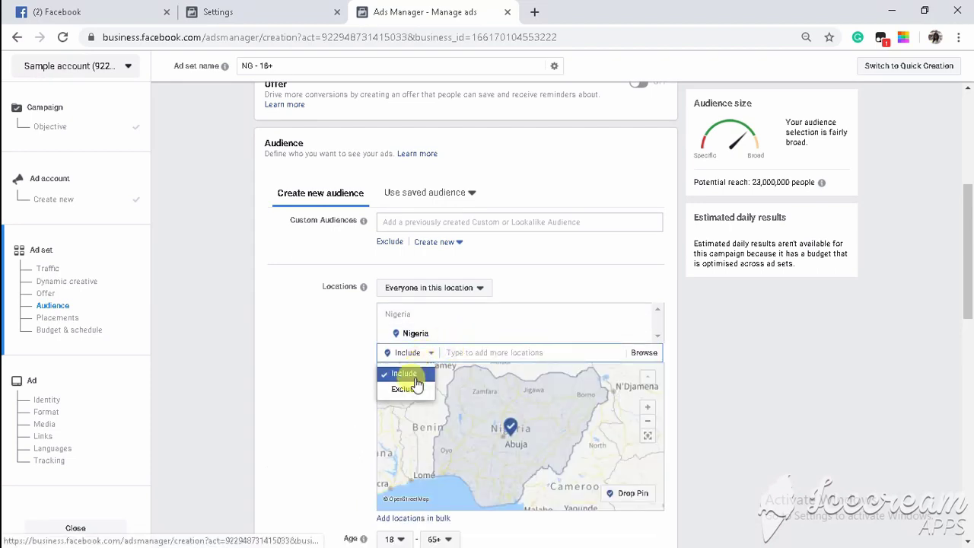
click(413, 390)
click(465, 353)
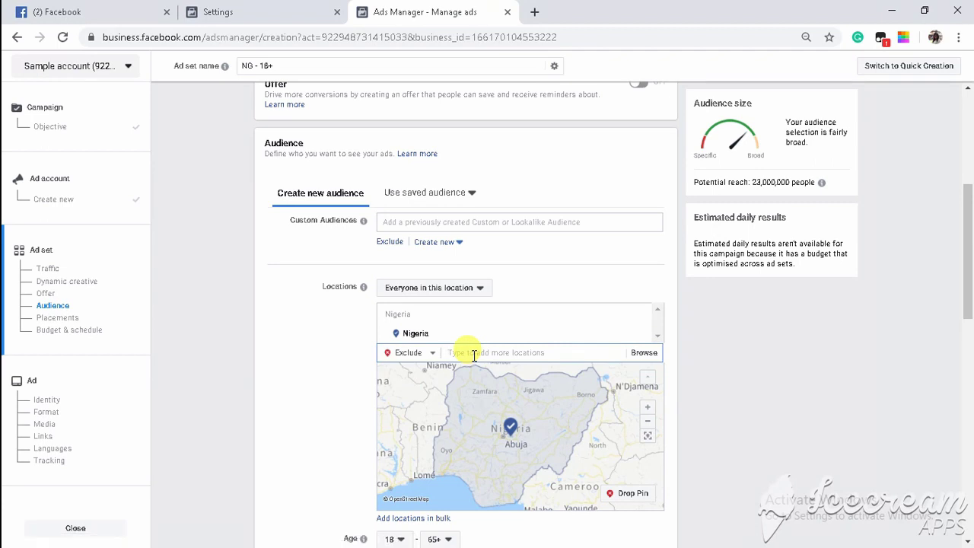
text(Lagos)
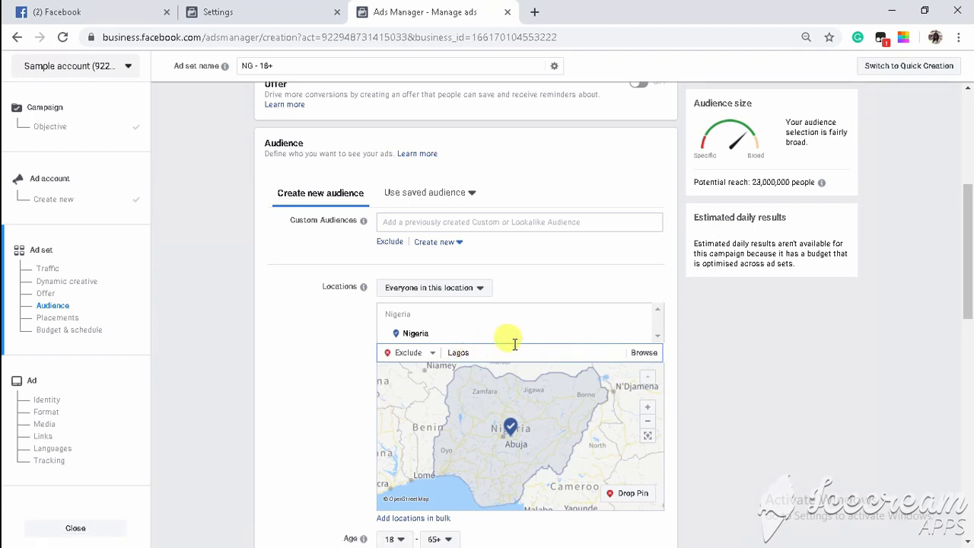
click(496, 372)
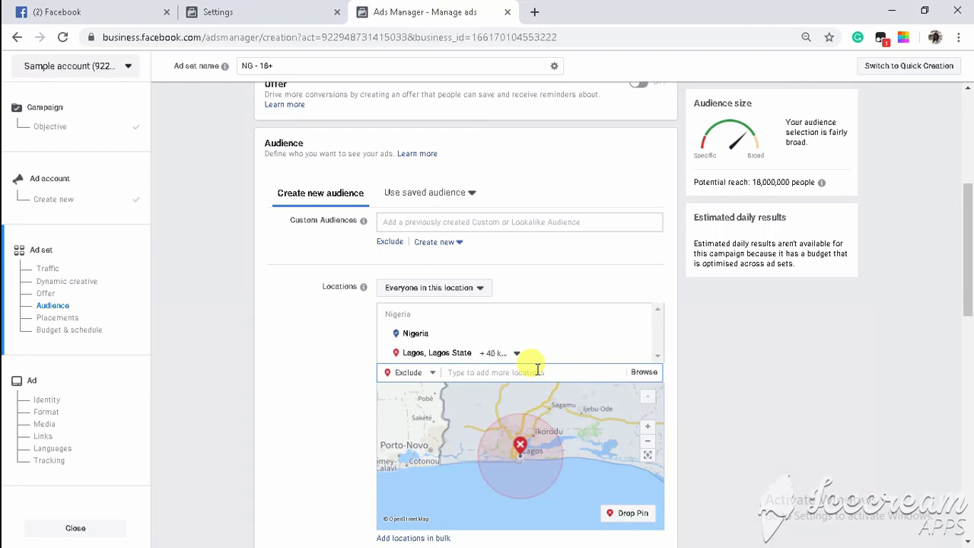
text(cl)
text(alabar)
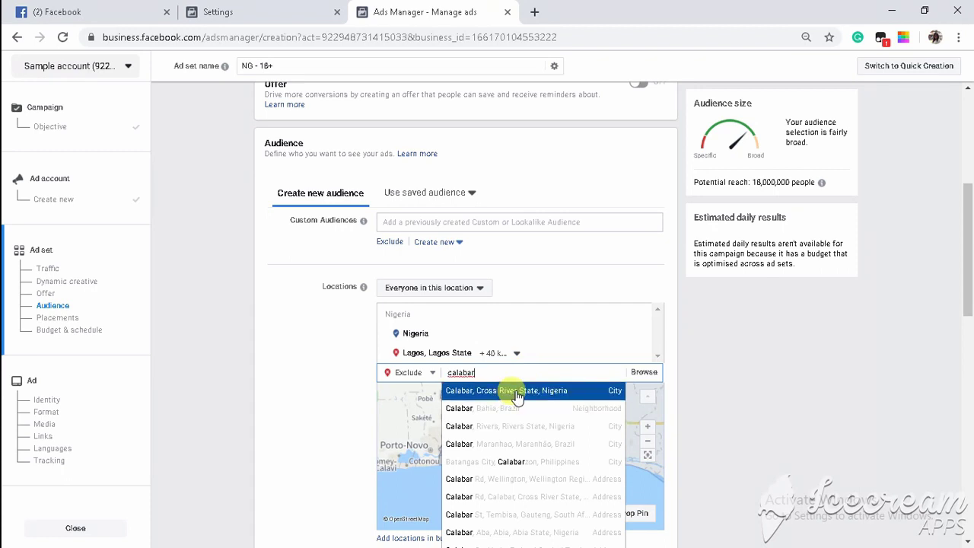
click(517, 395)
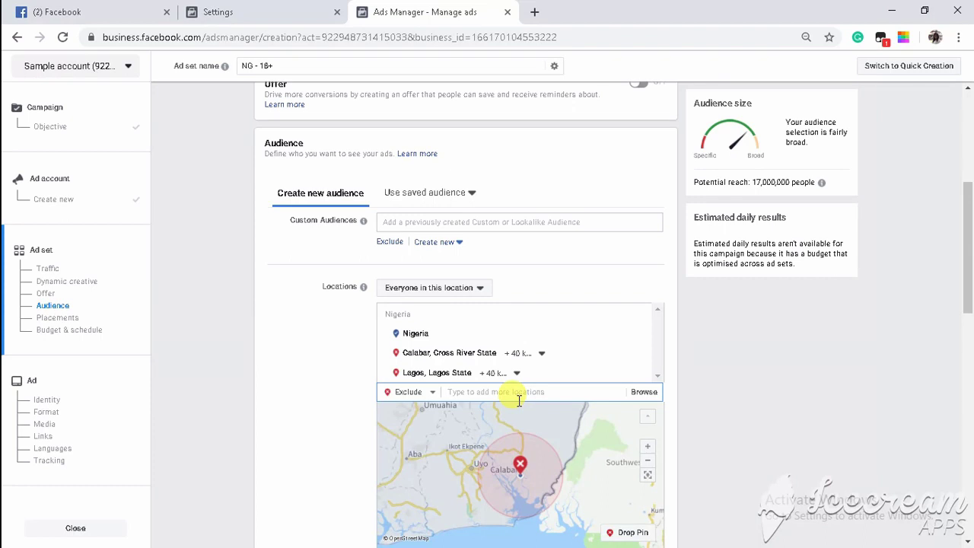
text(l)
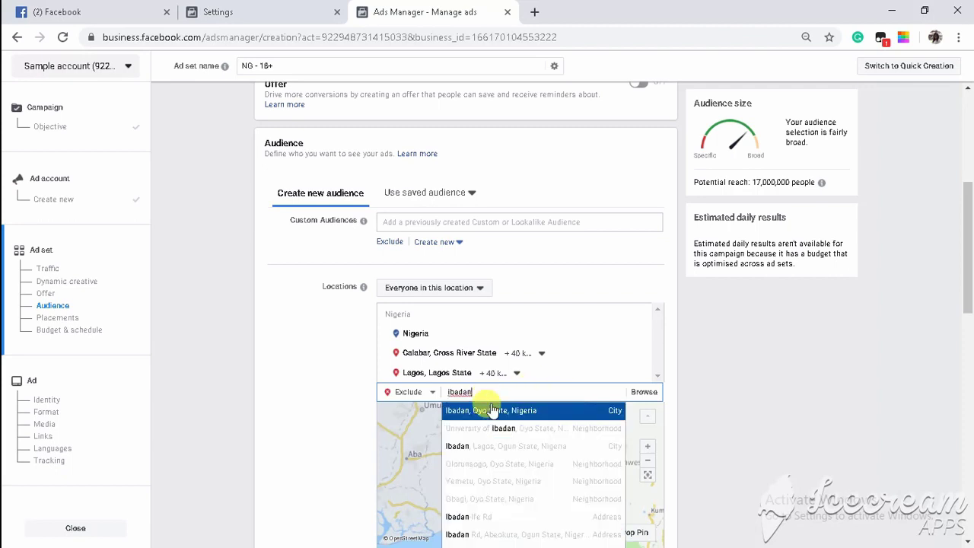
click(501, 412)
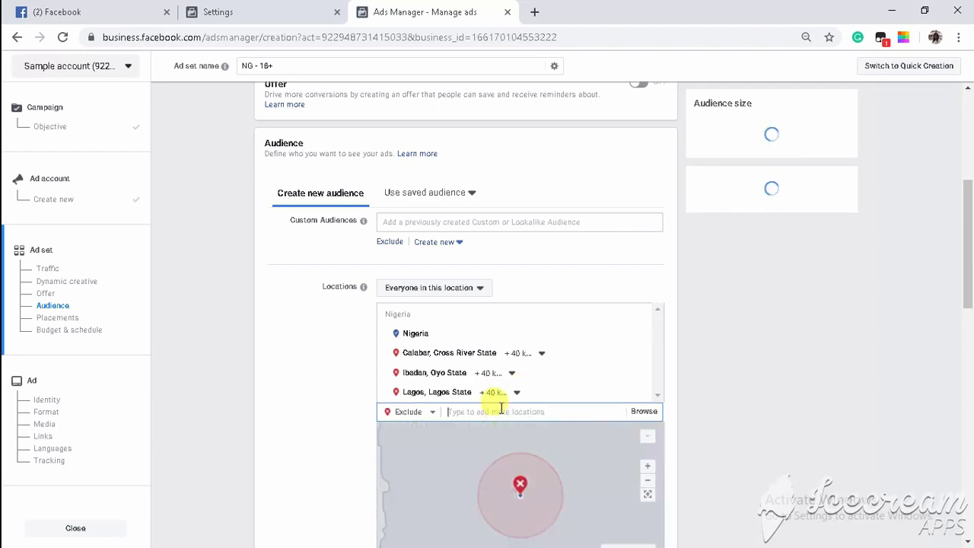
scroll(502, 412, down, 5)
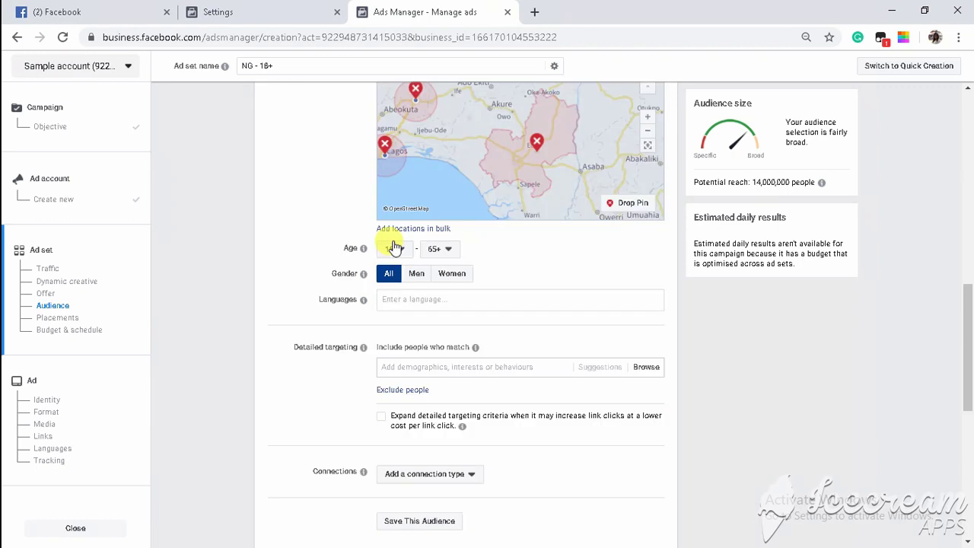
Narrow the ad set audience to men only, aged 26 to 45.
click(391, 248)
scroll(403, 415, down, 2)
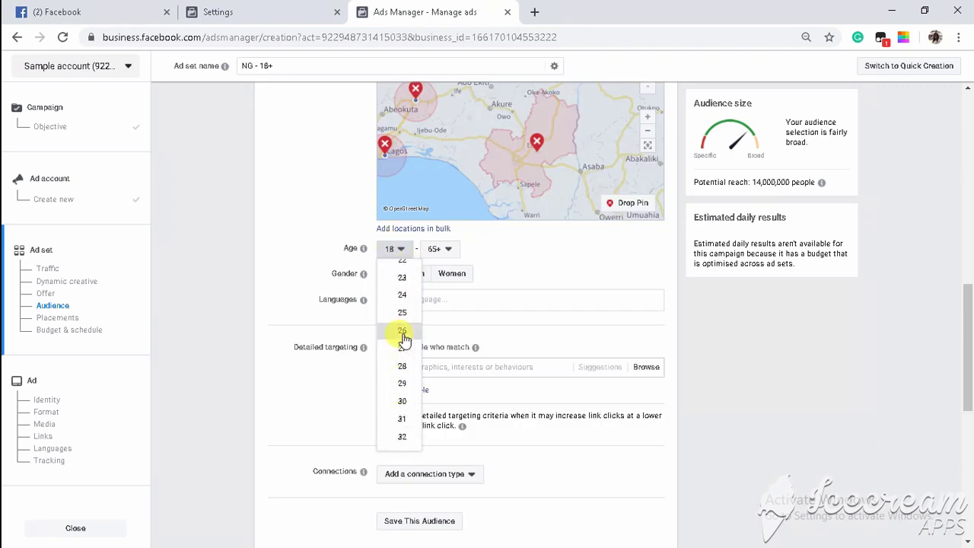
click(403, 335)
click(442, 249)
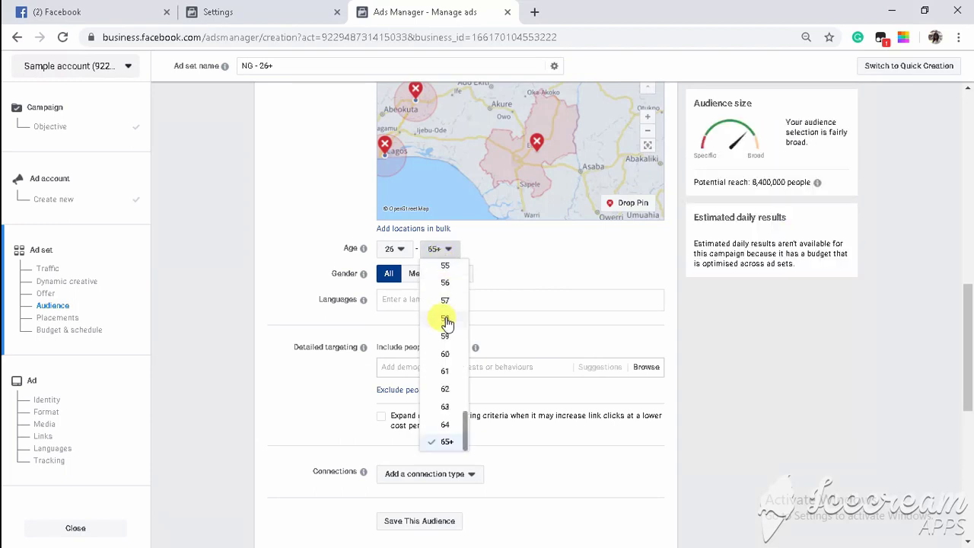
scroll(446, 321, up, 6)
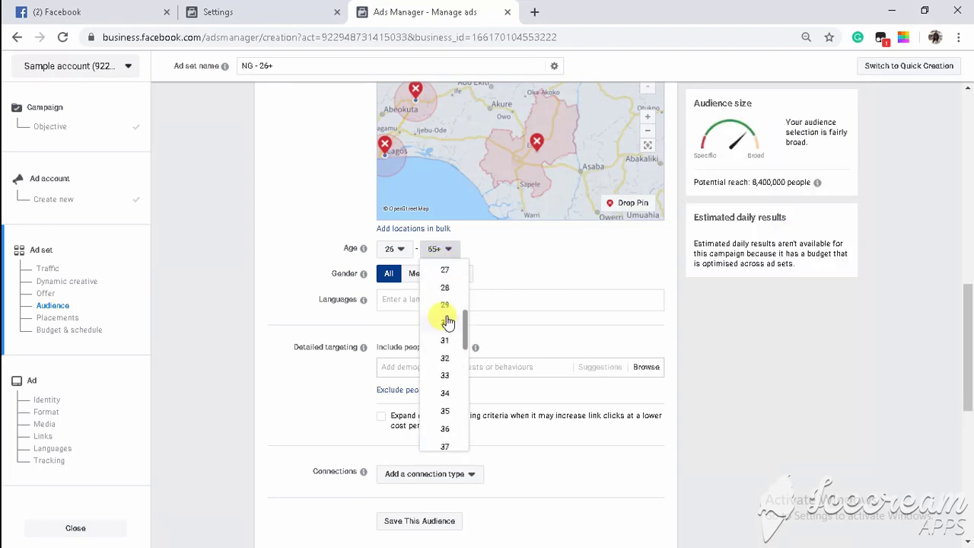
scroll(446, 327, down, 3)
click(432, 374)
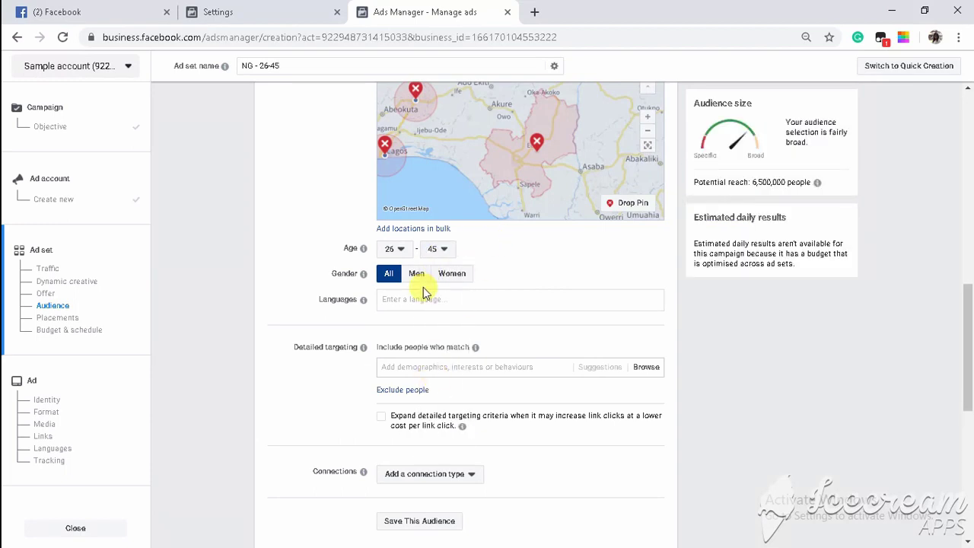
click(413, 276)
click(453, 367)
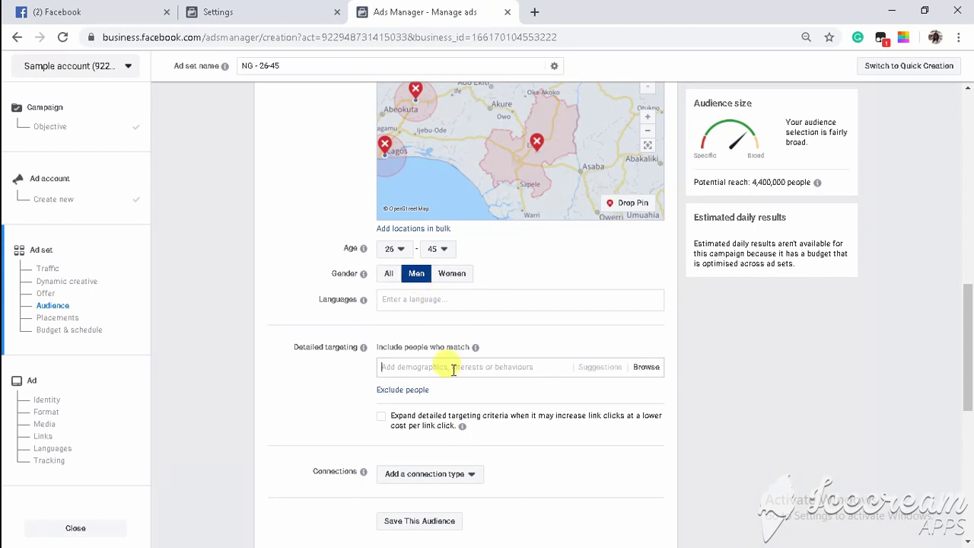
Add the interests Health & wellness and Arsenal F.C. to detailed targeting.
text(health)
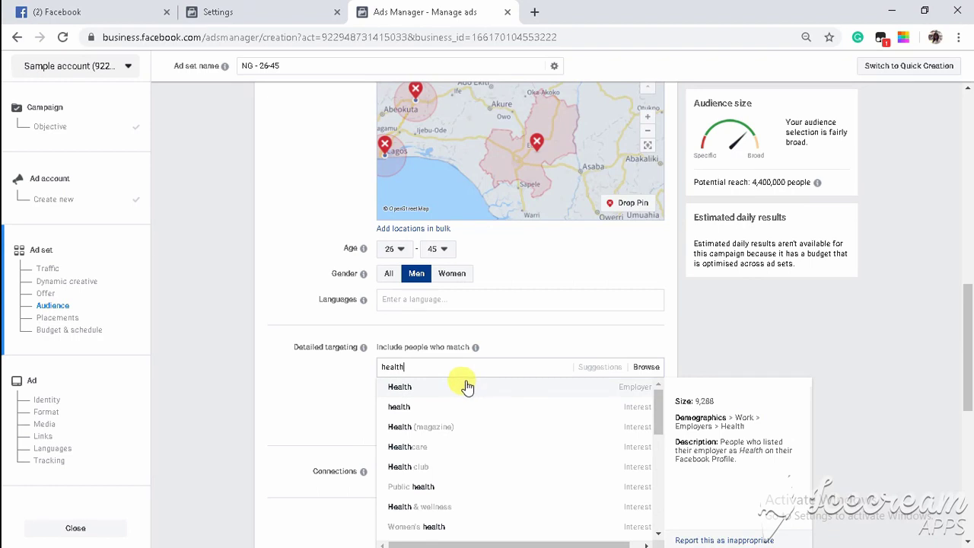
click(420, 514)
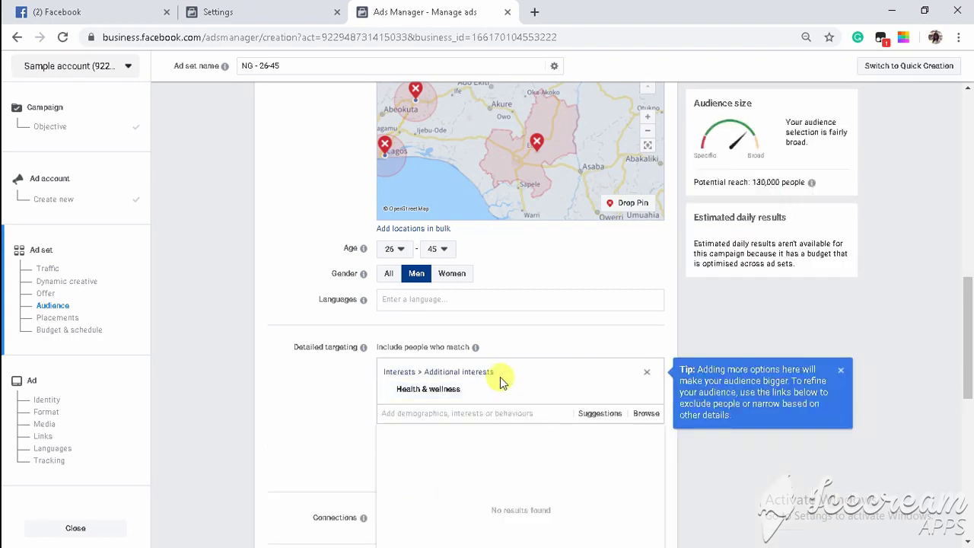
text(arsenal)
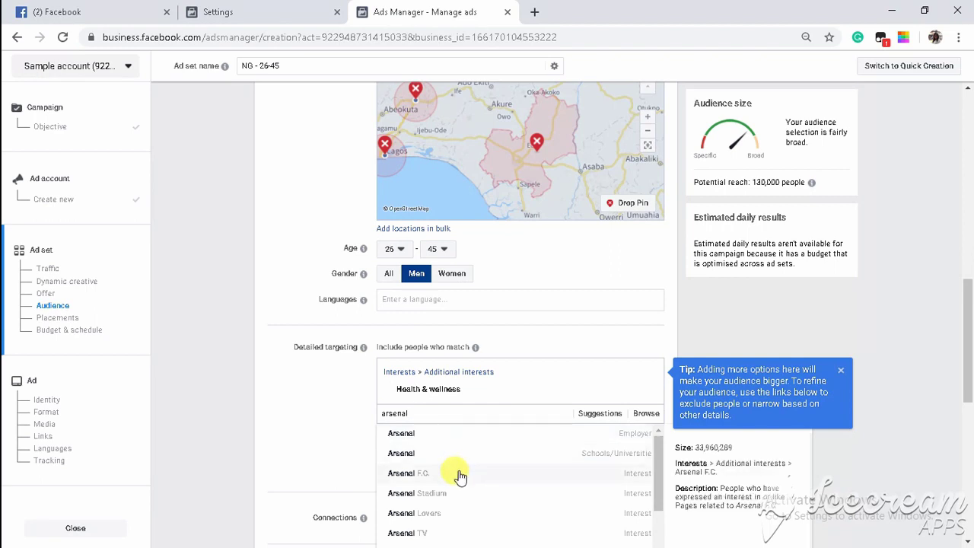
click(459, 476)
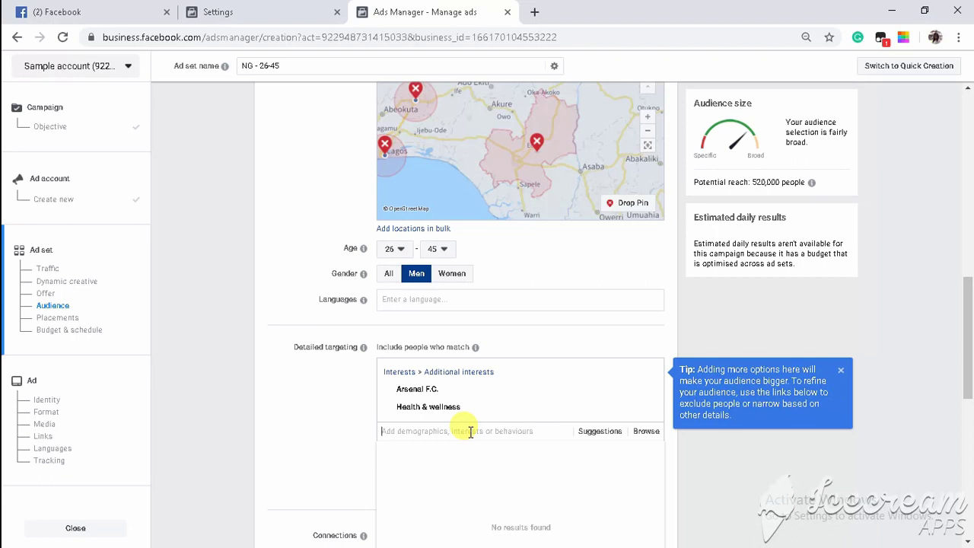
scroll(483, 429, down, 2)
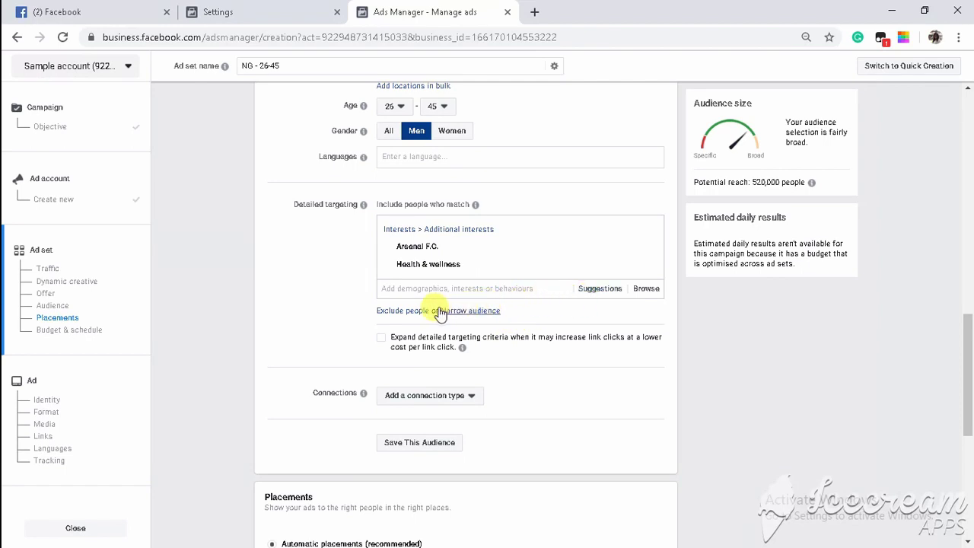
Exclude people interested in Football, found by searching 'footbal'.
click(409, 311)
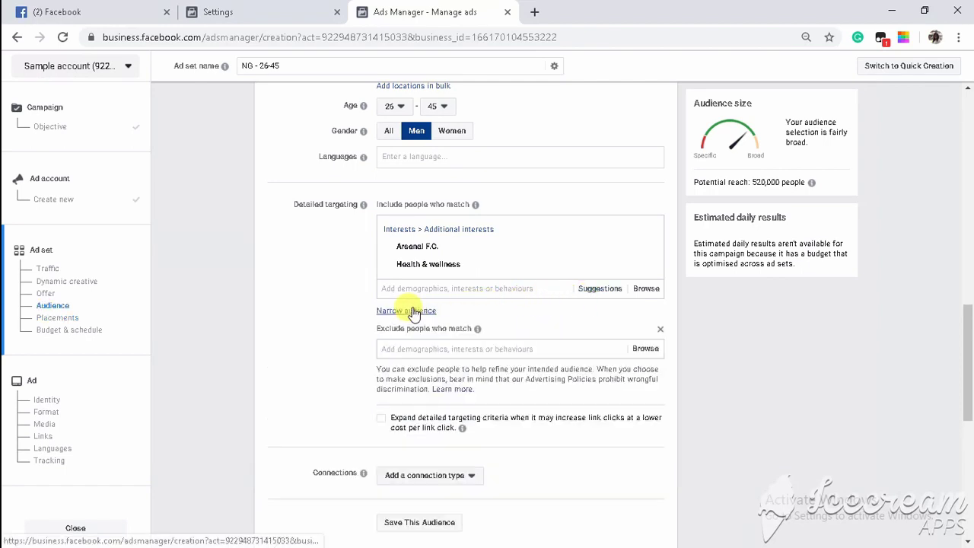
click(429, 346)
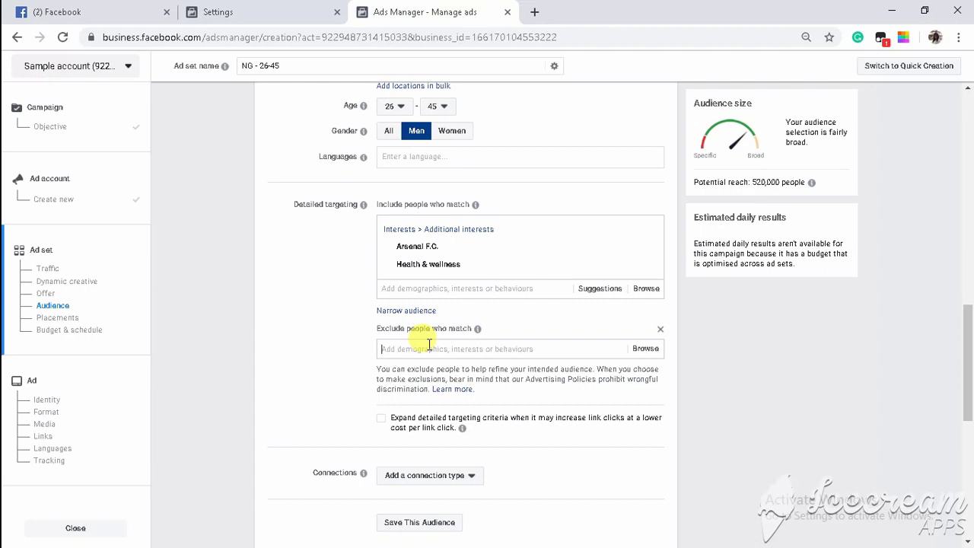
text(football)
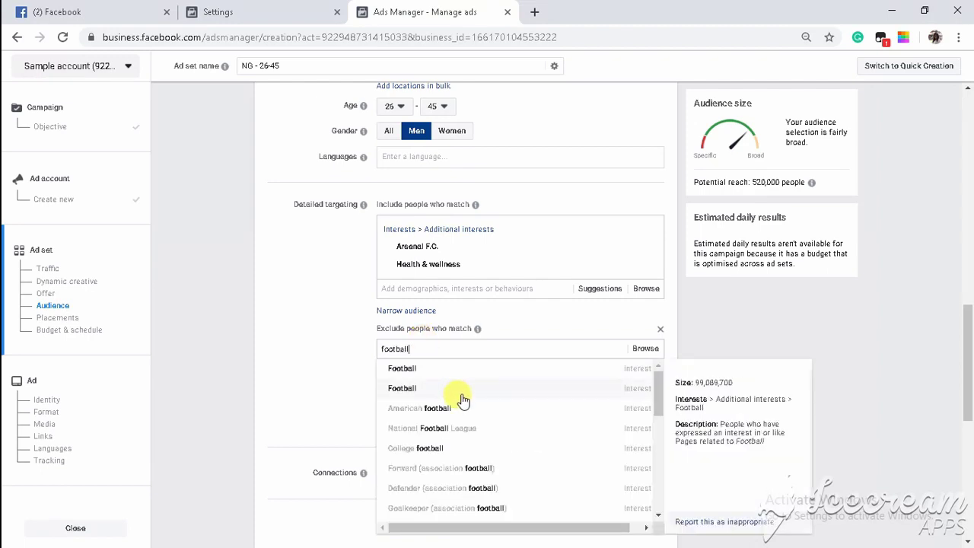
click(447, 380)
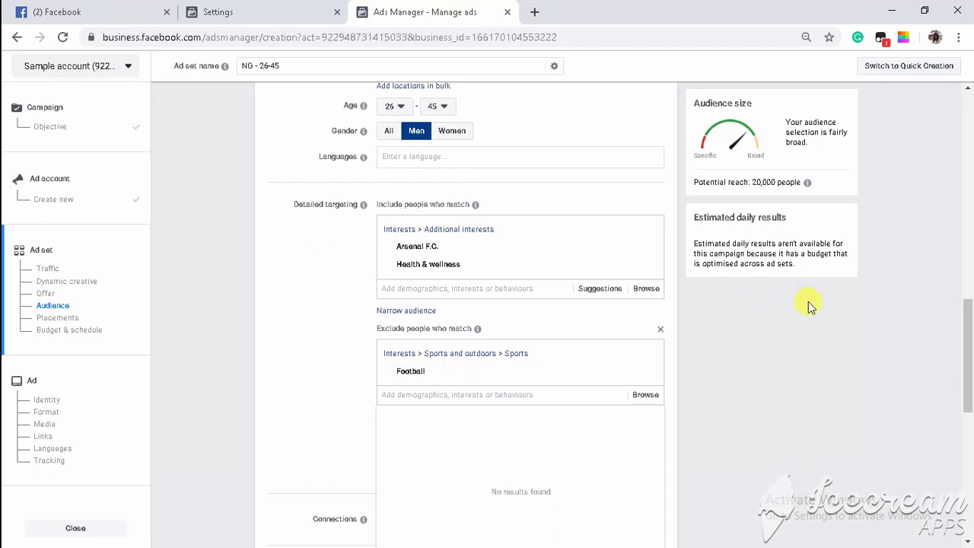
scroll(765, 380, down, 2)
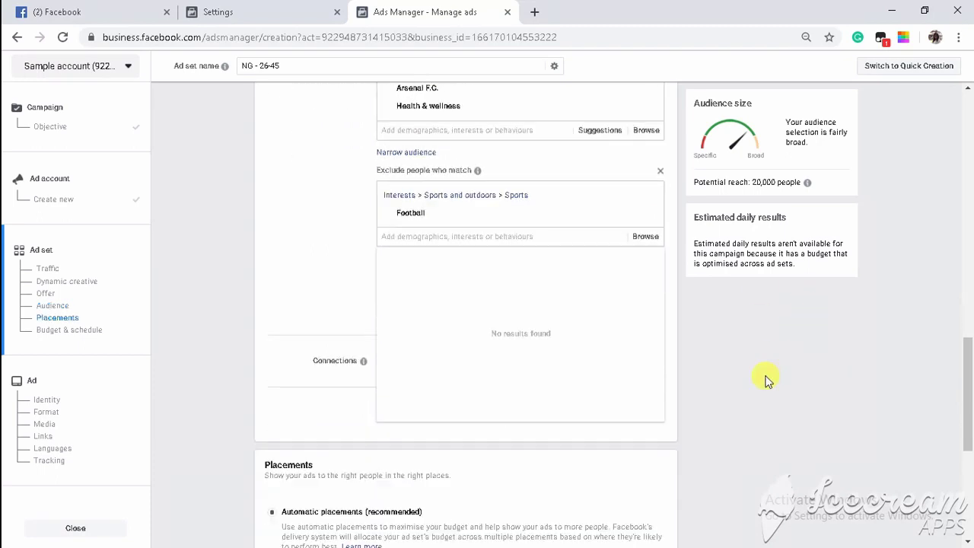
Add the suggested interests Engaged shoppers and UEFA Champions League to detailed targeting.
click(727, 366)
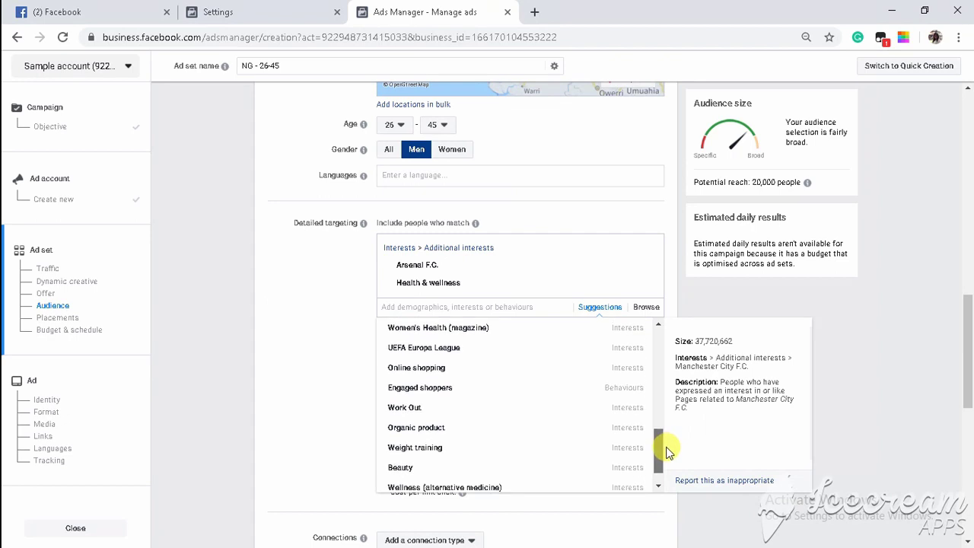
drag(667, 452, 669, 458)
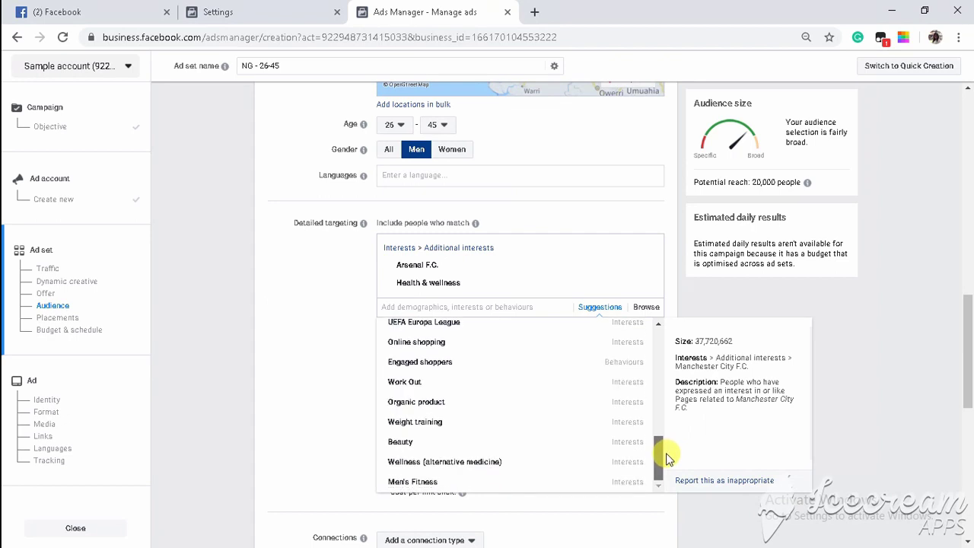
click(416, 366)
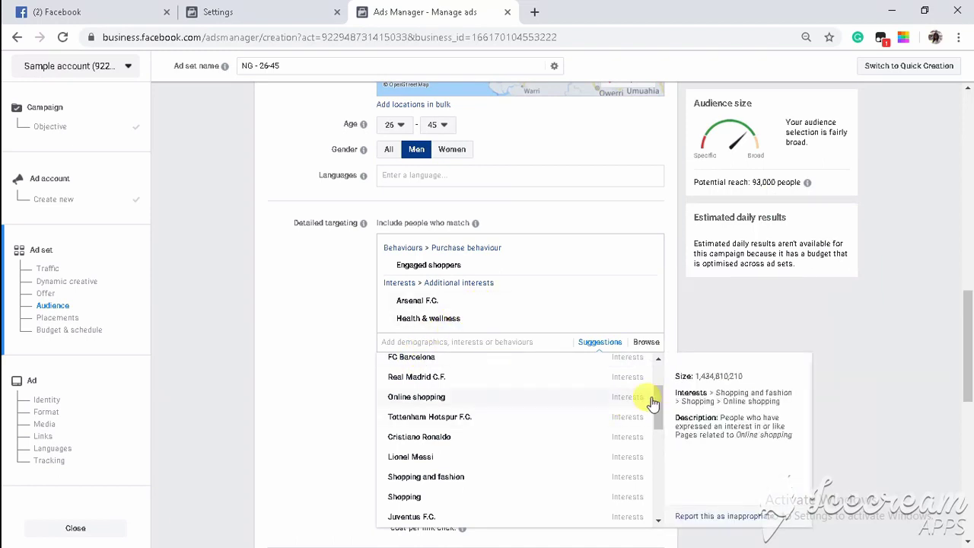
drag(655, 399, 658, 442)
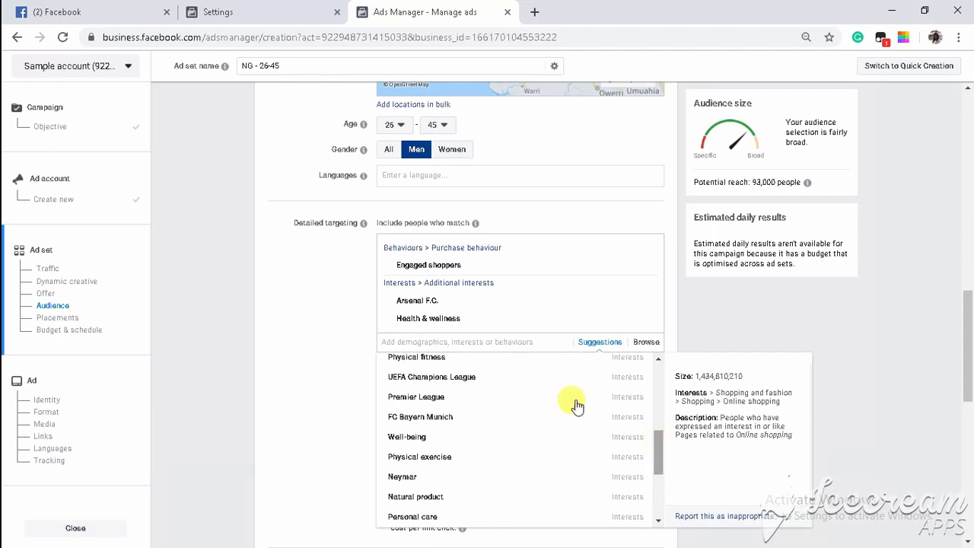
click(500, 381)
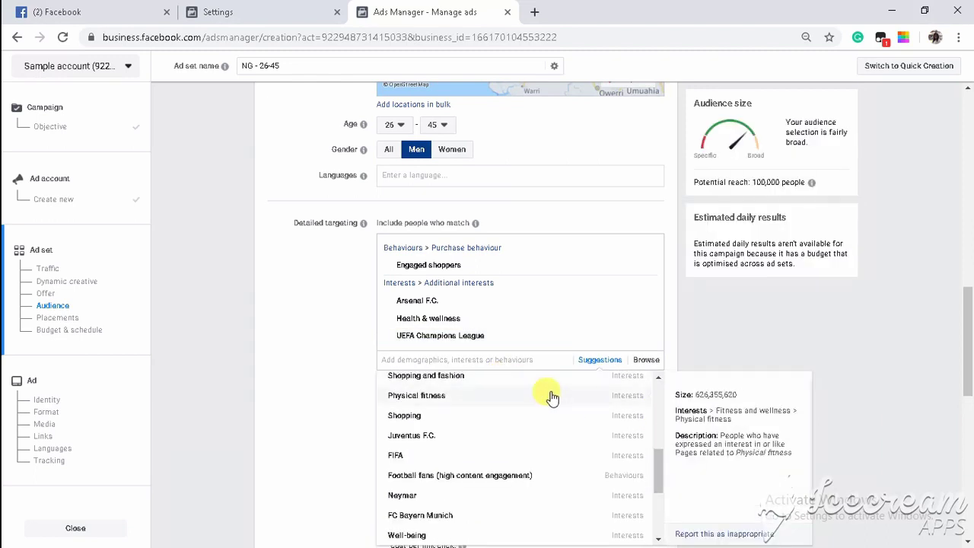
drag(969, 379, 970, 384)
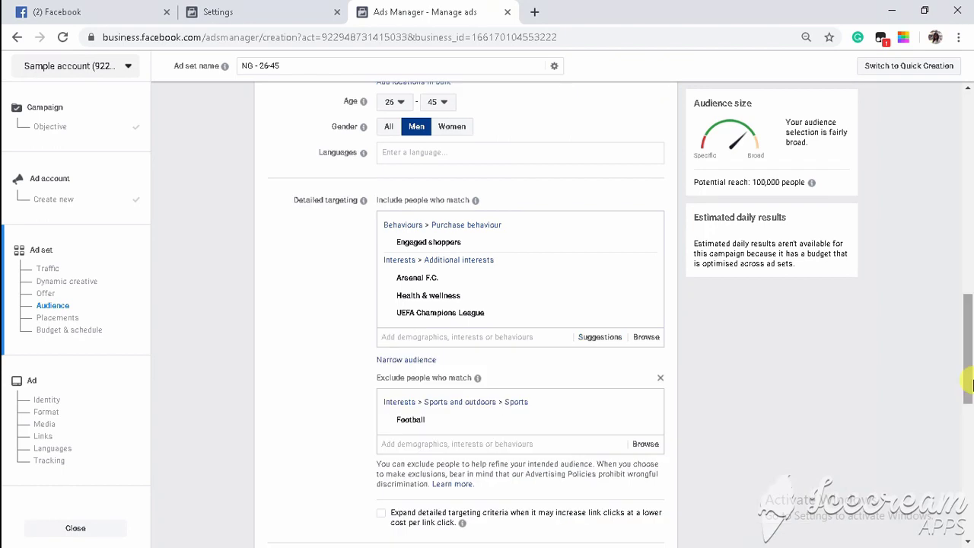
scroll(431, 205, down, 6)
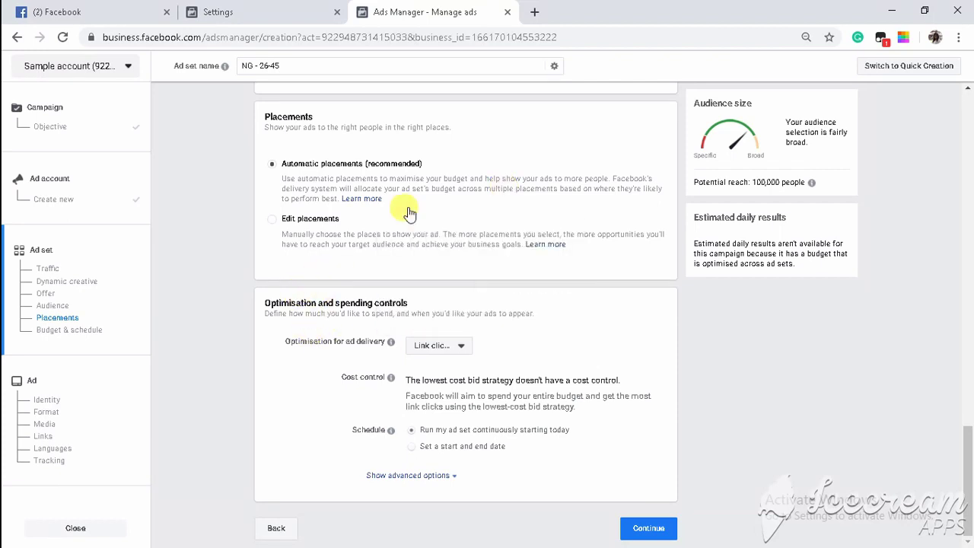
Leave ad delivery optimisation on Link clicks and continue to the ad setup.
click(461, 348)
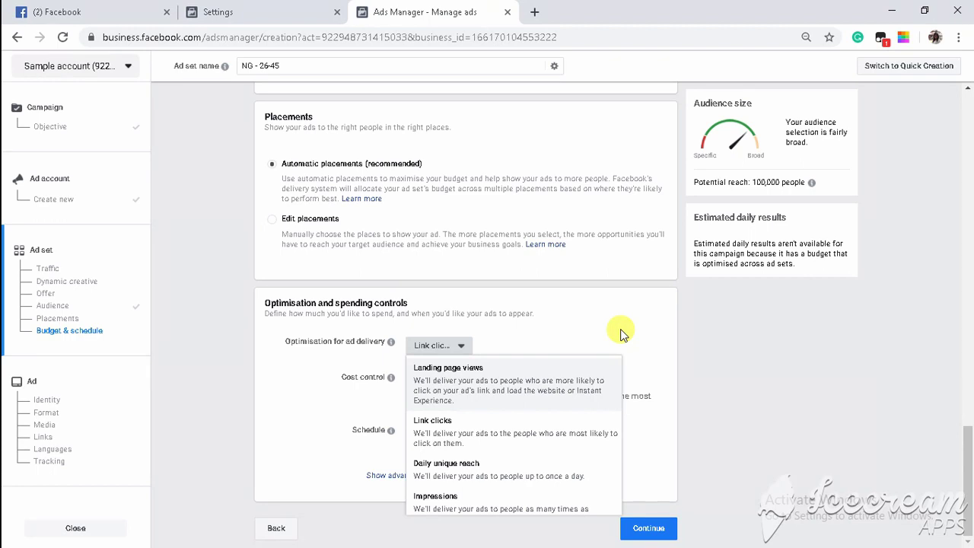
click(621, 335)
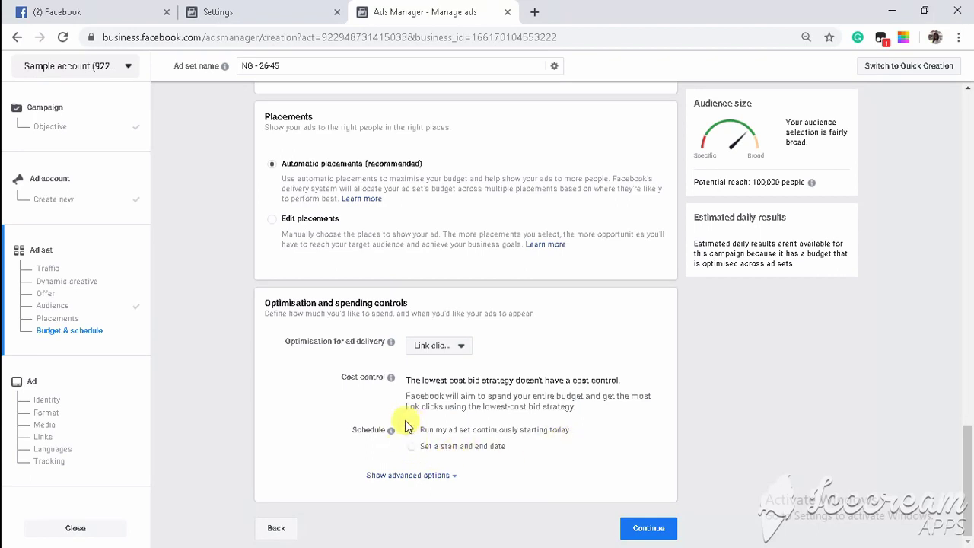
click(648, 529)
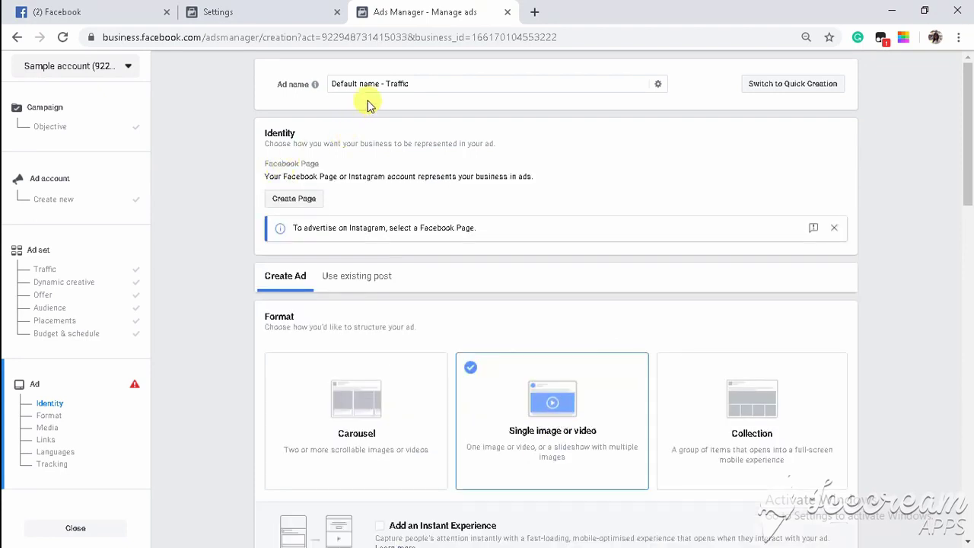
Replace the default ad name with 'sample ad'.
click(430, 83)
key(ctrl+a)
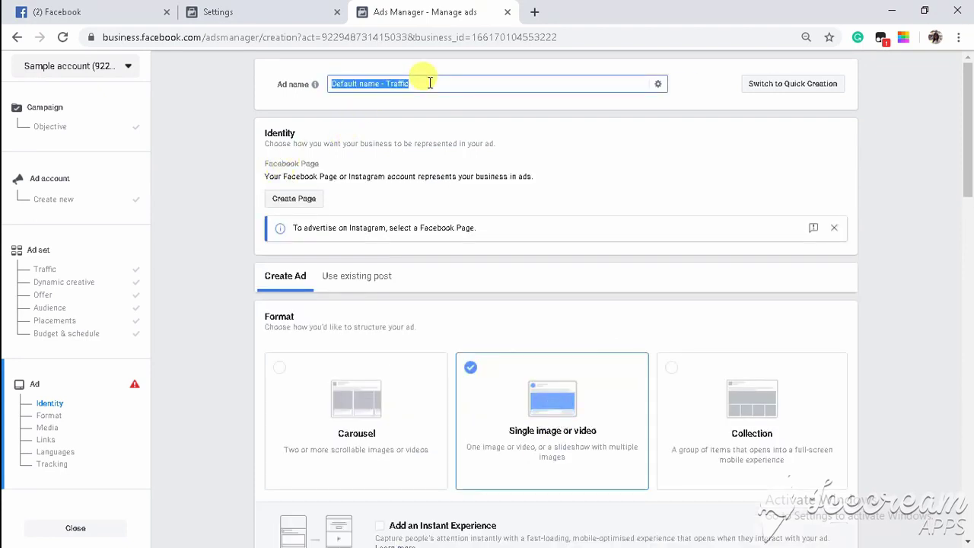
key(BackSpace)
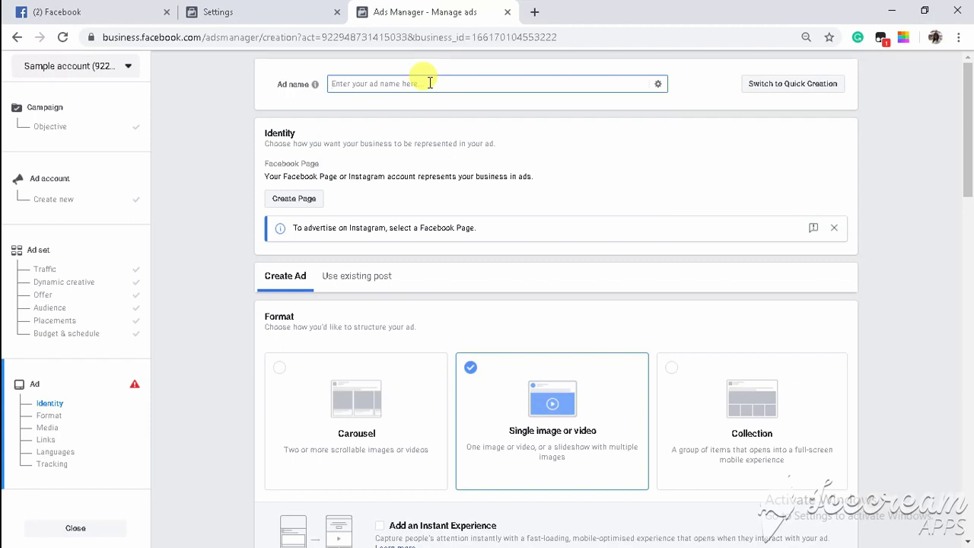
text(sa)
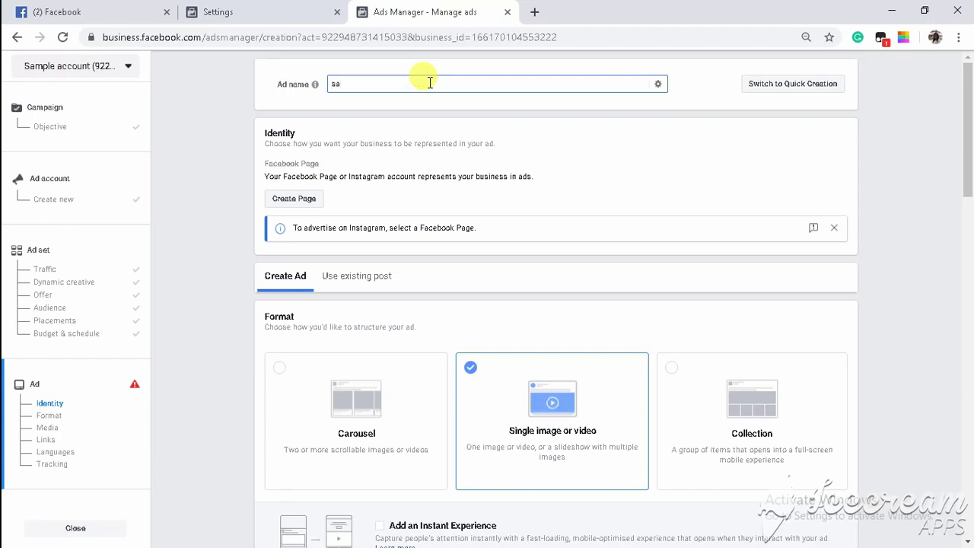
text(mple ad)
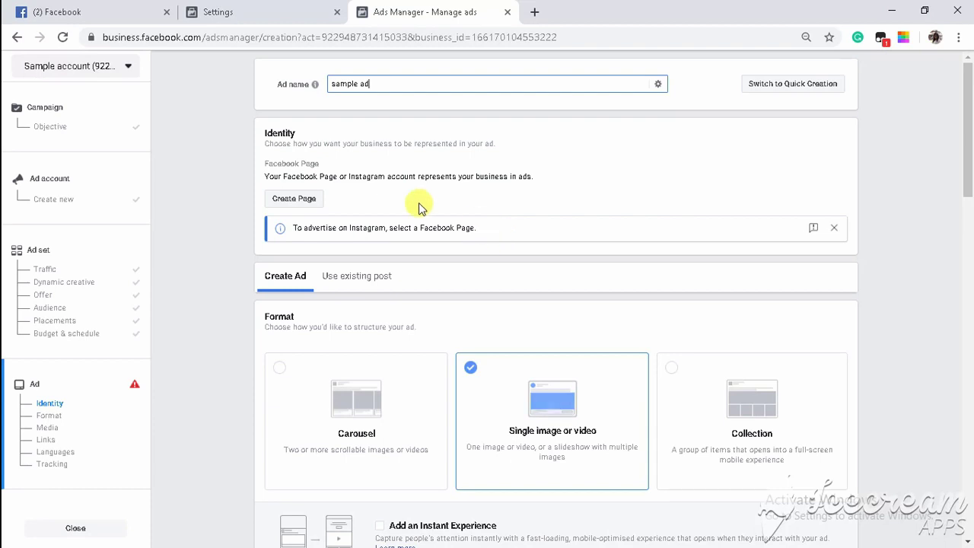
Begin creating a Facebook Page for the ad's identity, then cancel it.
click(288, 199)
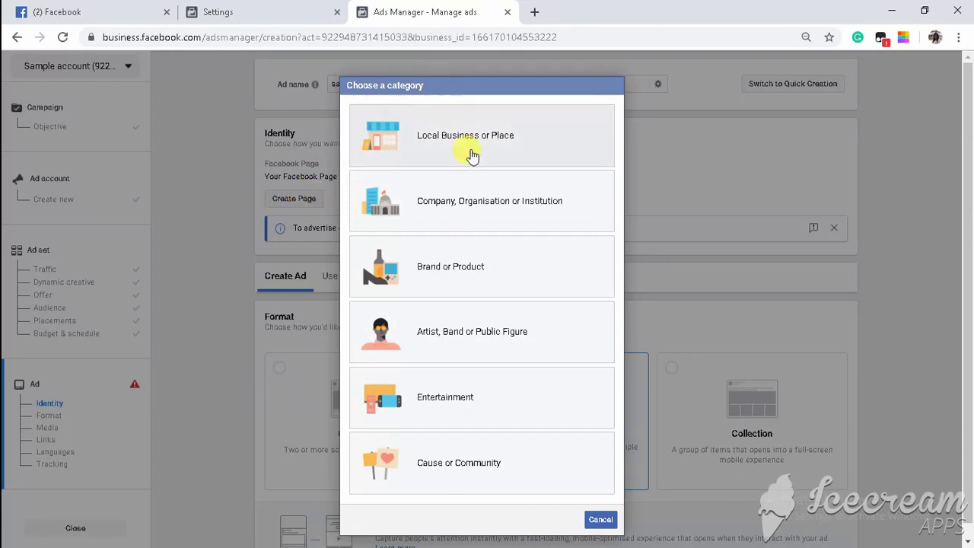
click(605, 519)
scroll(510, 195, down, 5)
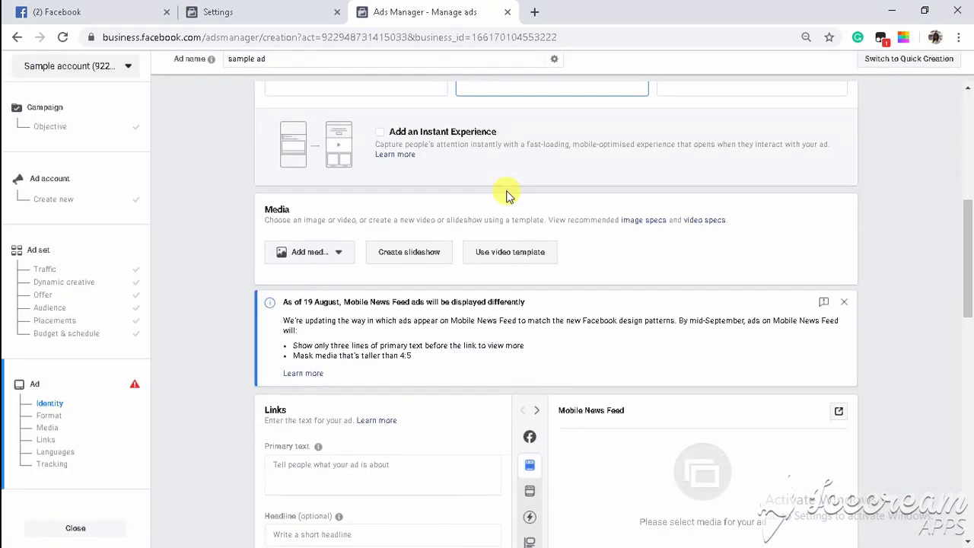
scroll(509, 196, up, 5)
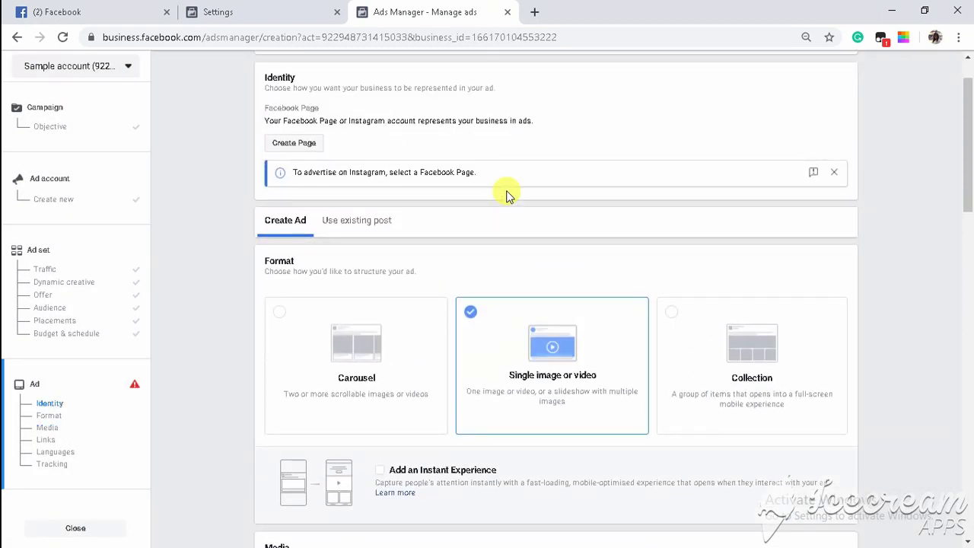
Switch the ad format to Carousel.
click(282, 314)
scroll(430, 264, down, 5)
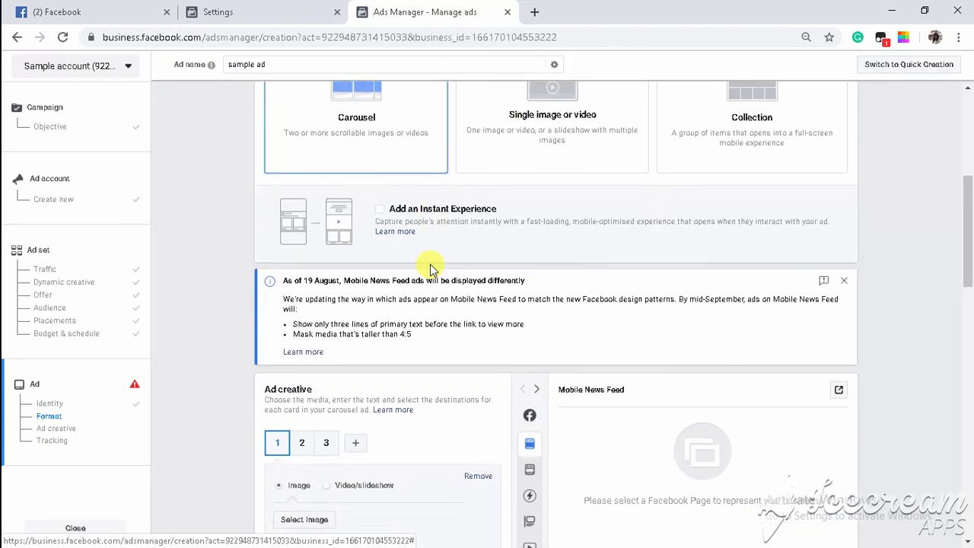
scroll(430, 264, down, 2)
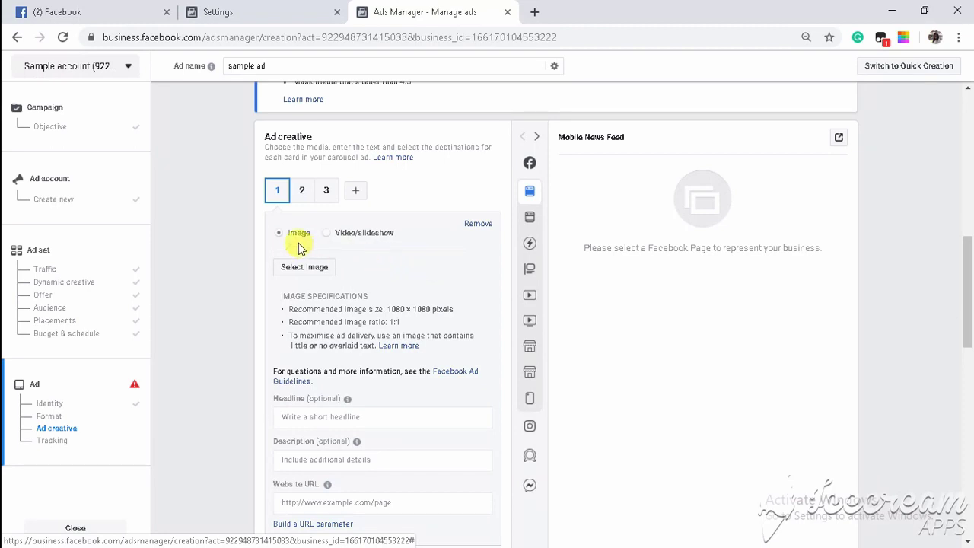
scroll(364, 249, down, 2)
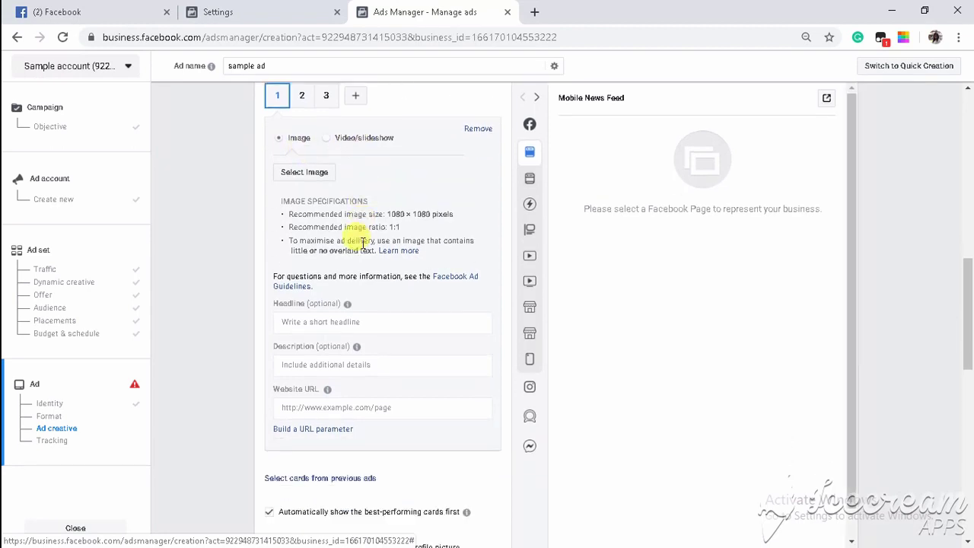
scroll(364, 249, up, 1)
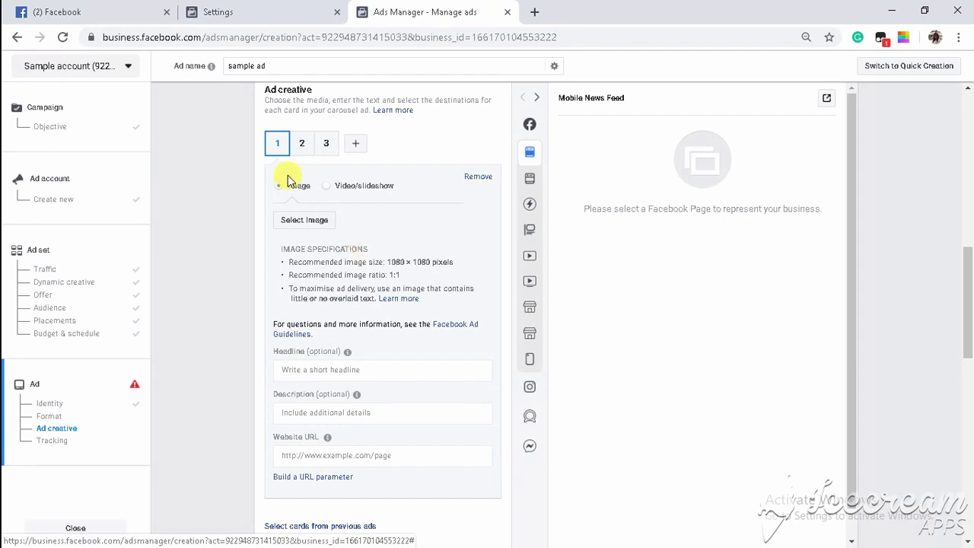
Review carousel cards 1, 2 and 3, then add a fourth card.
click(301, 144)
click(322, 150)
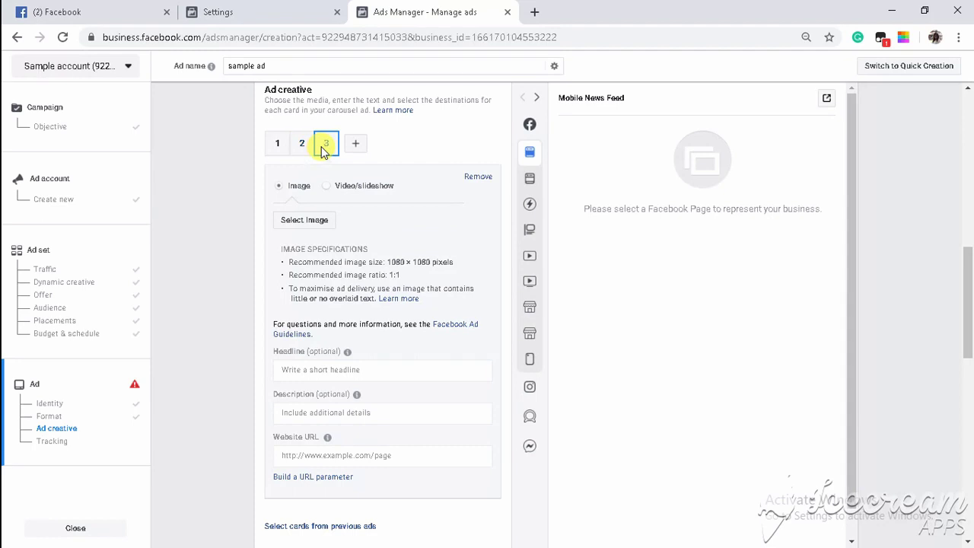
click(286, 152)
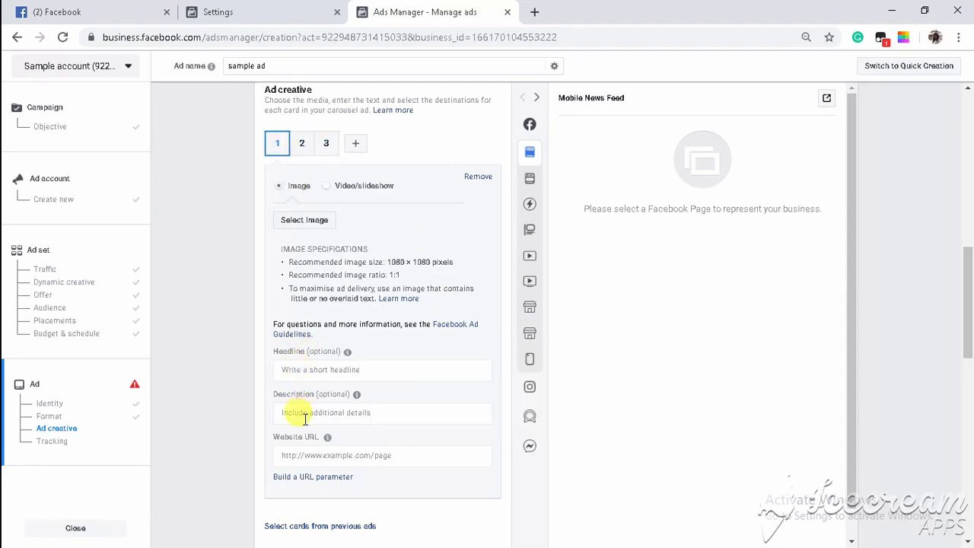
click(304, 148)
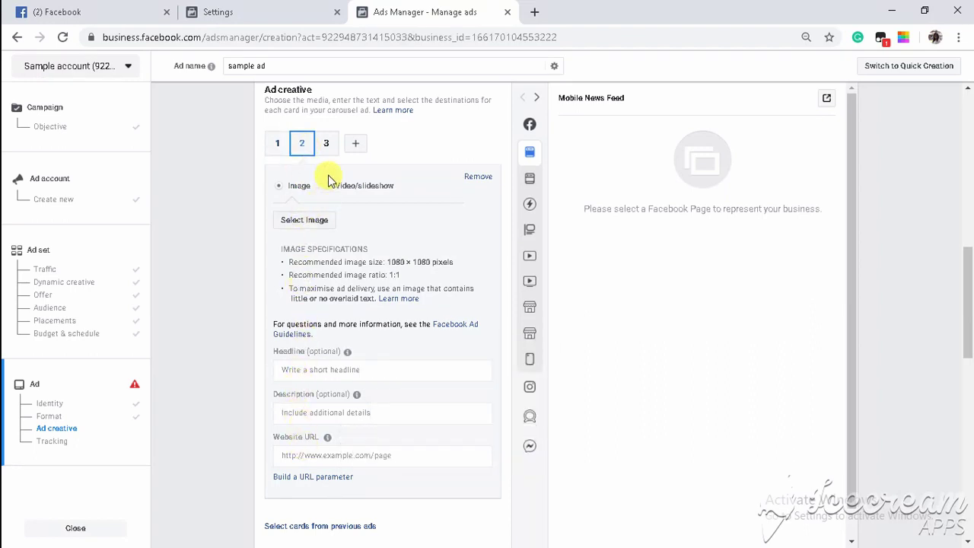
click(355, 147)
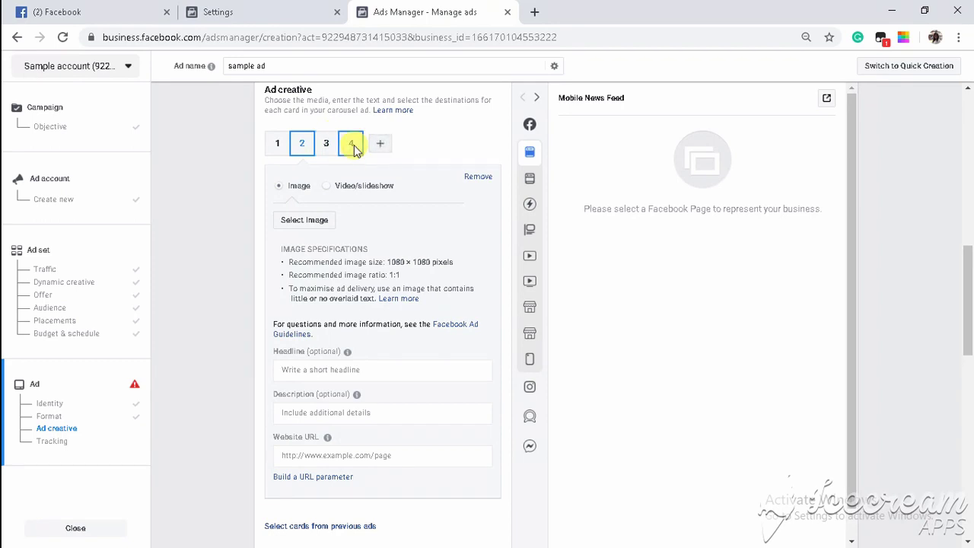
scroll(464, 161, up, 8)
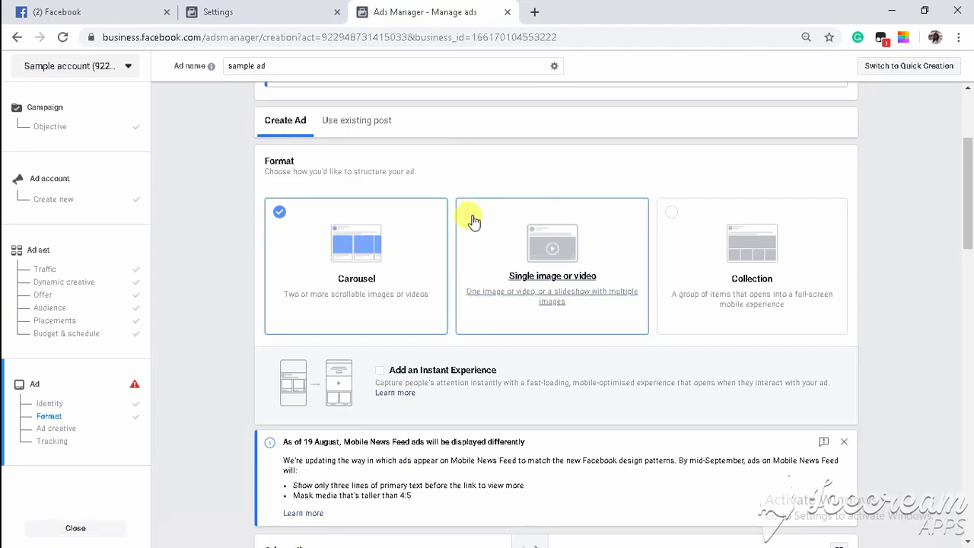
Change the ad format from Carousel to Collection.
click(472, 221)
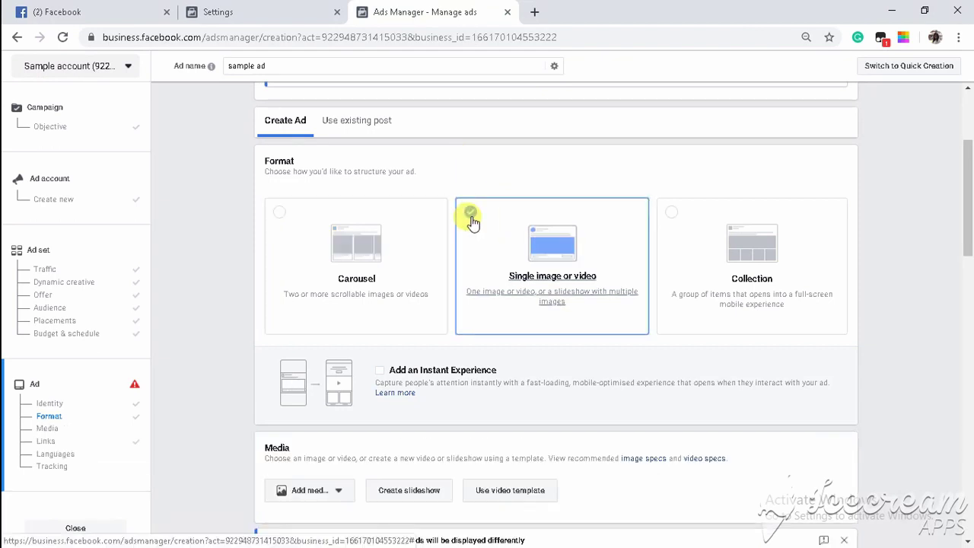
scroll(415, 371, down, 4)
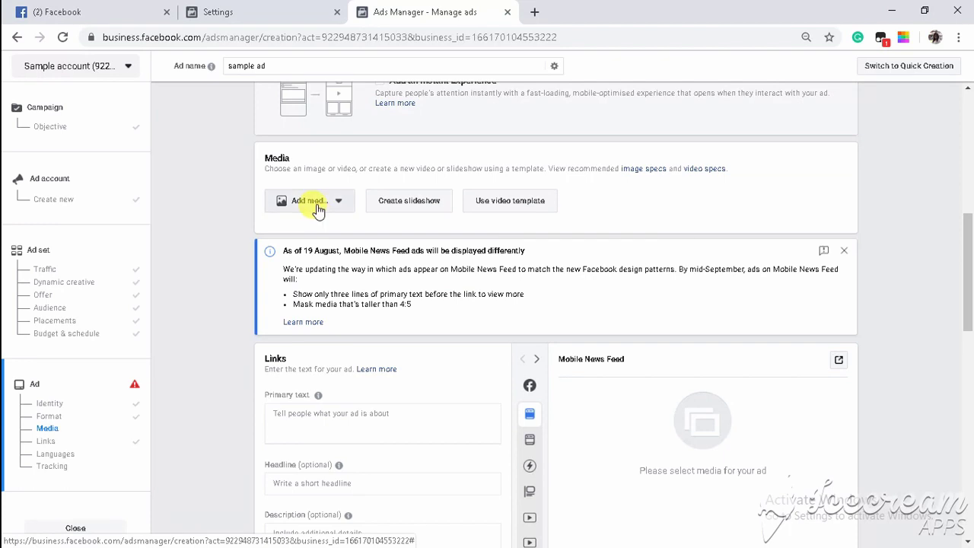
scroll(317, 207, up, 3)
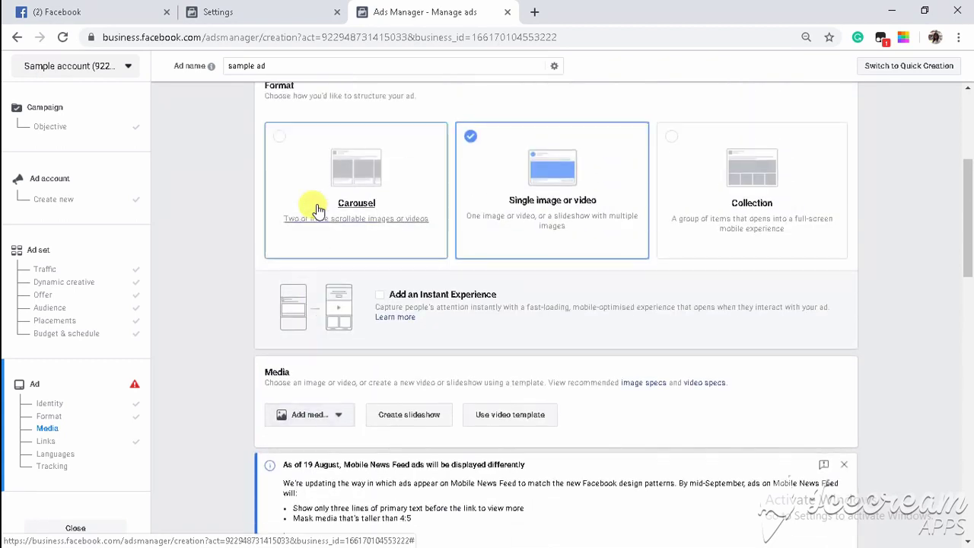
click(673, 144)
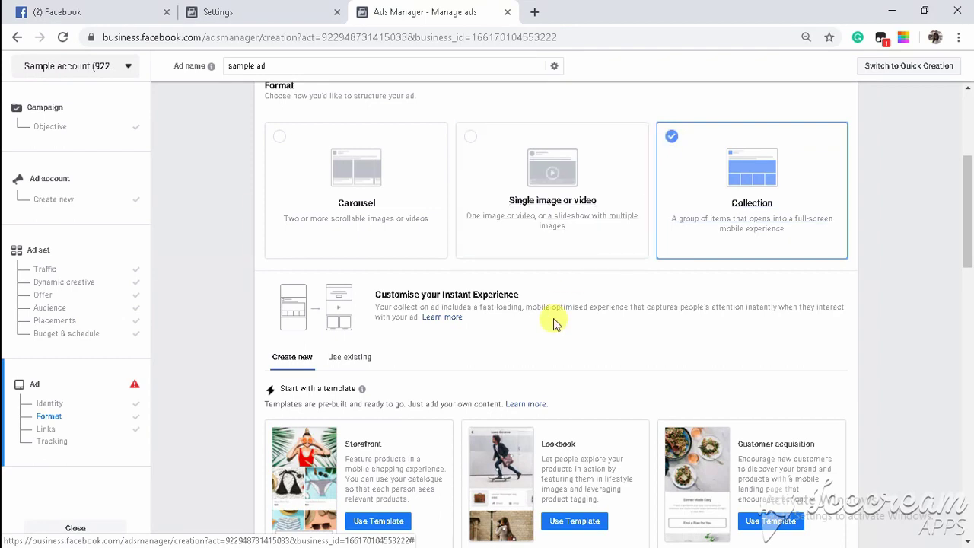
scroll(554, 323, down, 2)
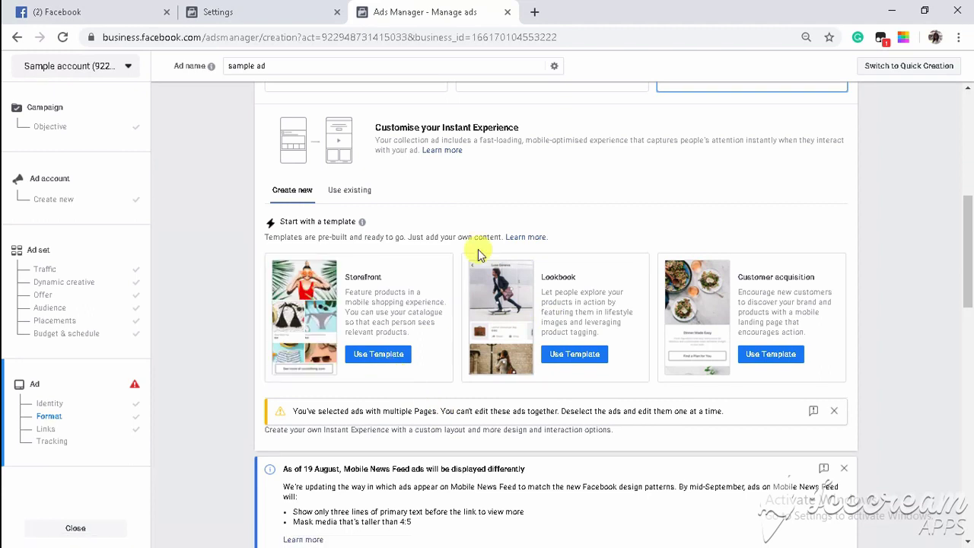
Apply the Storefront Instant Experience template to the collection ad.
click(354, 358)
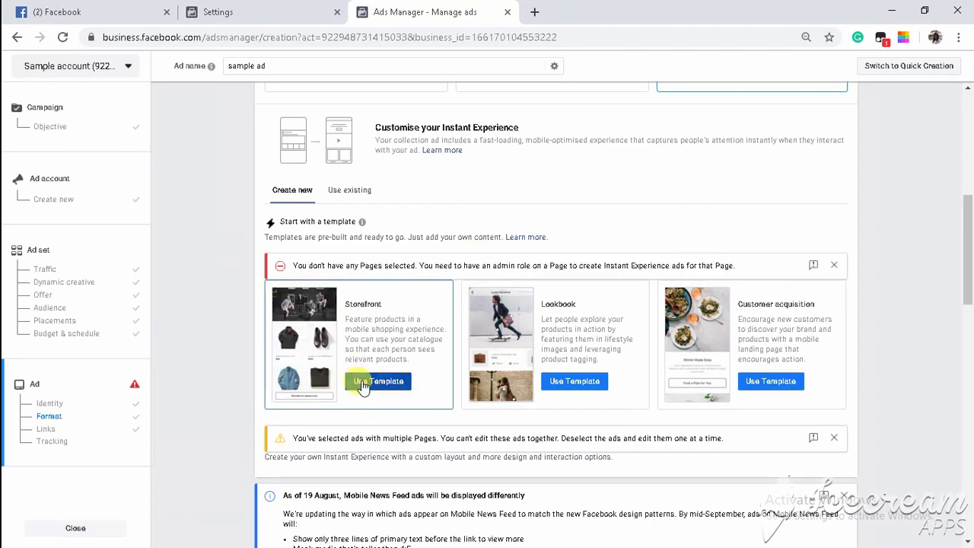
scroll(404, 318, down, 5)
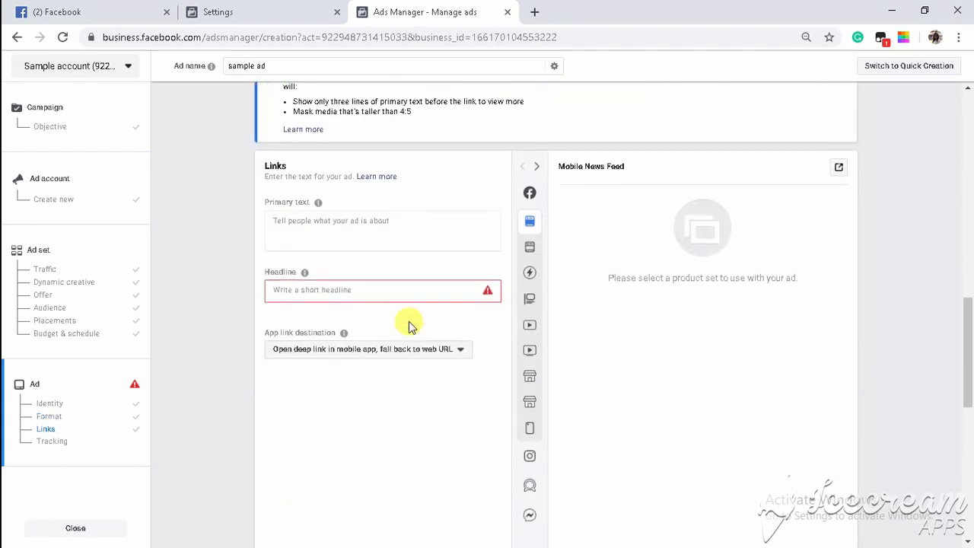
scroll(409, 326, up, 2)
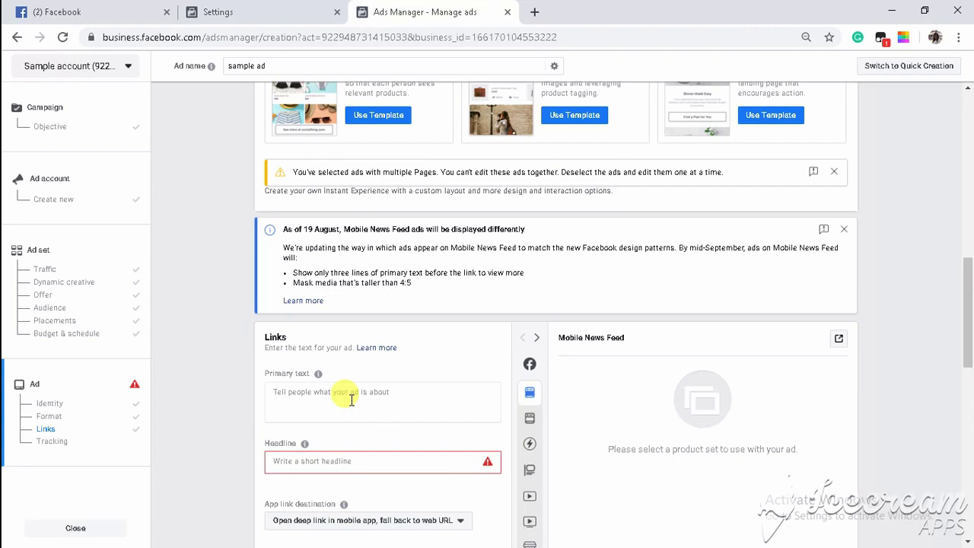
scroll(352, 399, down, 3)
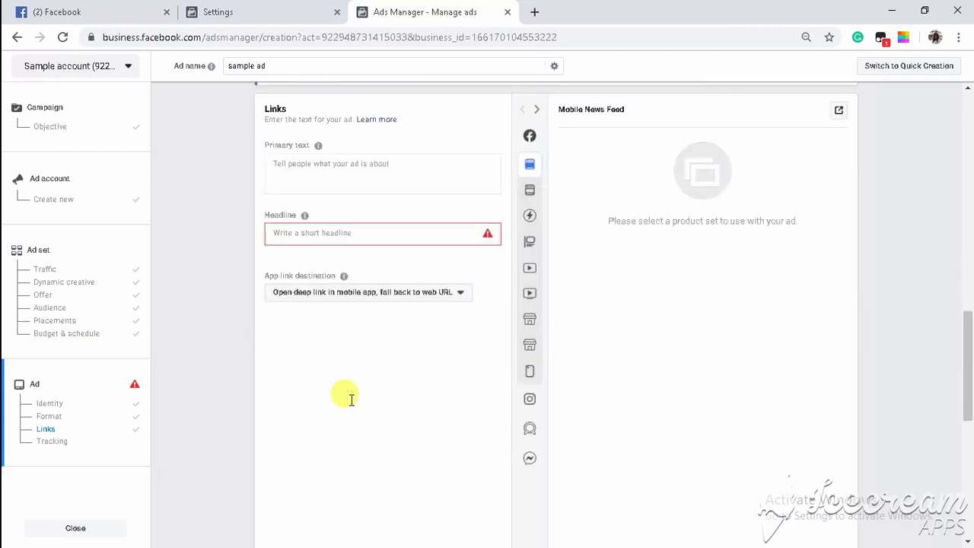
scroll(348, 399, up, 10)
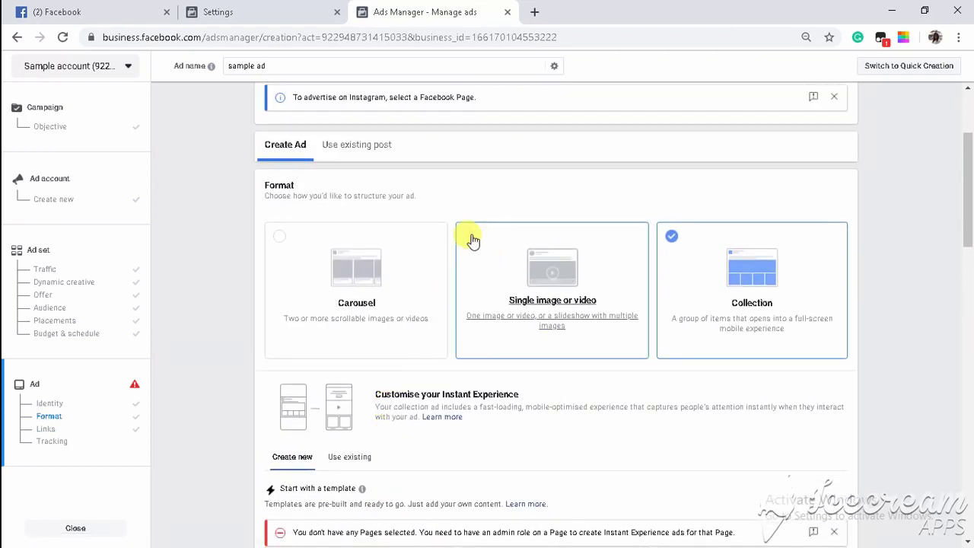
Return to the Single image or video format and begin adding an image.
click(468, 244)
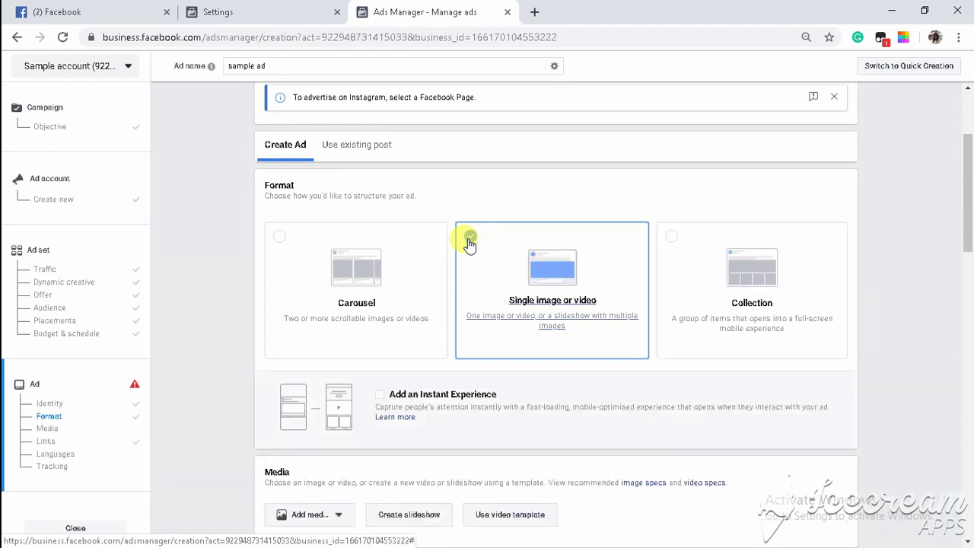
scroll(464, 243, down, 3)
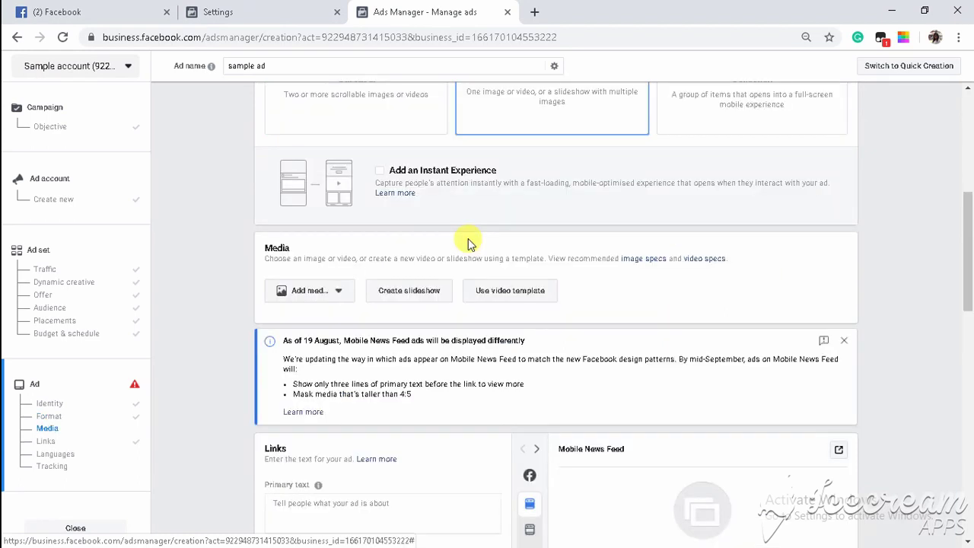
click(315, 290)
click(315, 313)
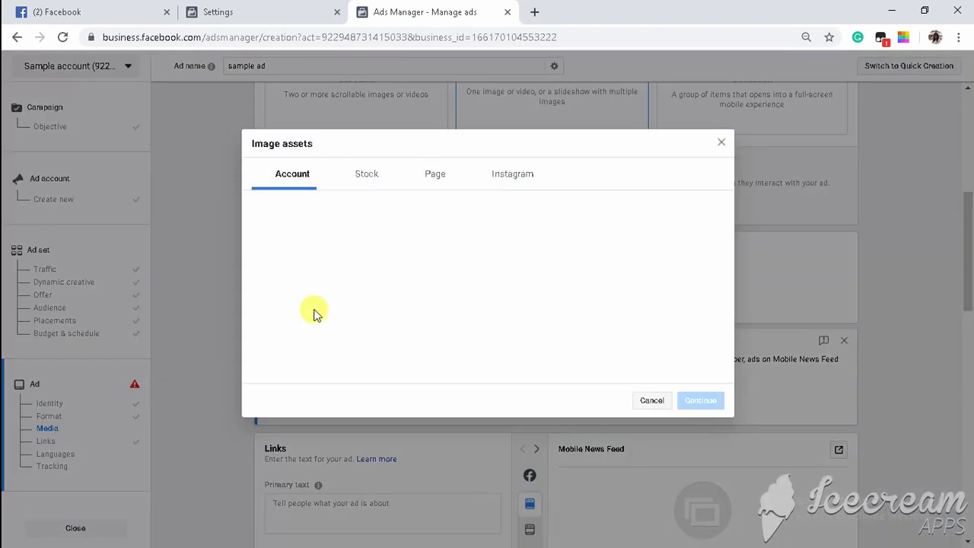
Search stock images for 'girl' and use the photo of three girls on a beach.
click(352, 176)
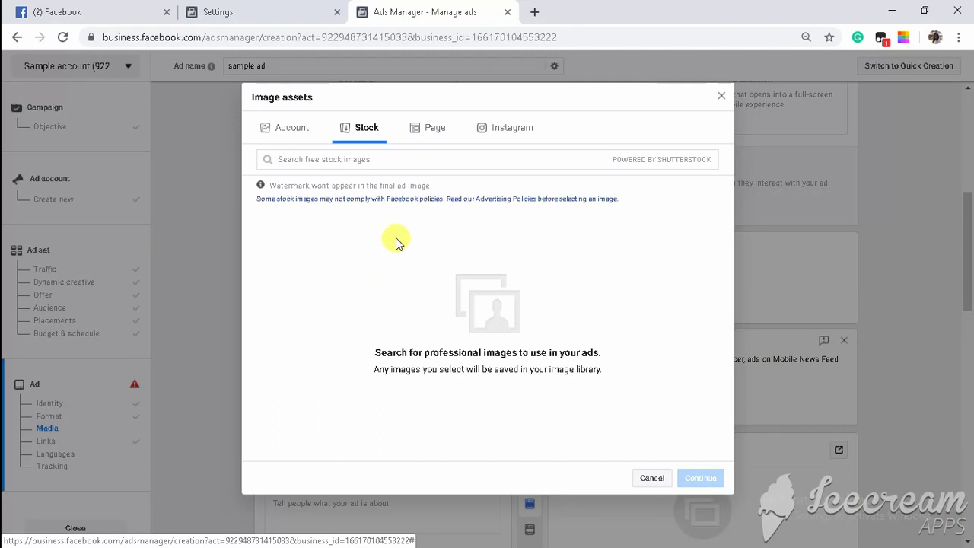
click(344, 161)
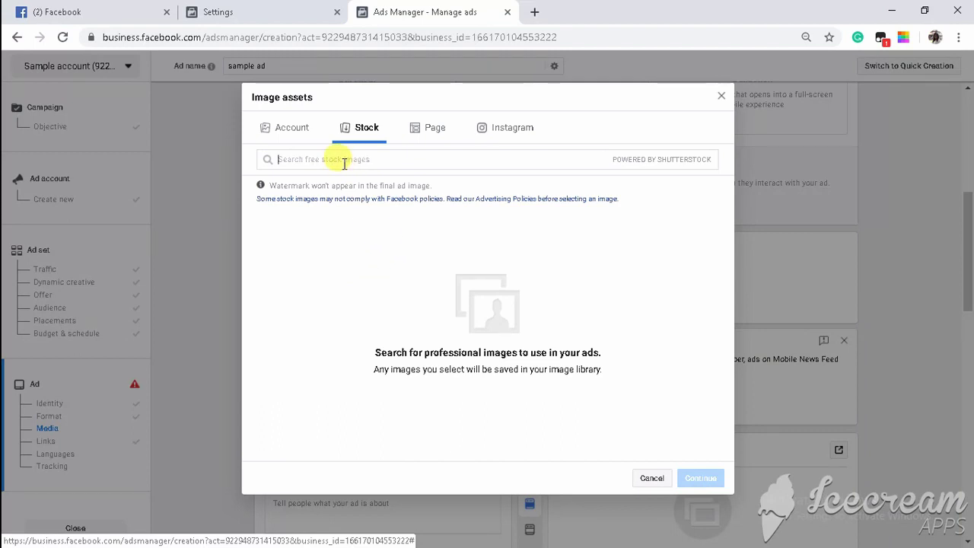
text(gi)
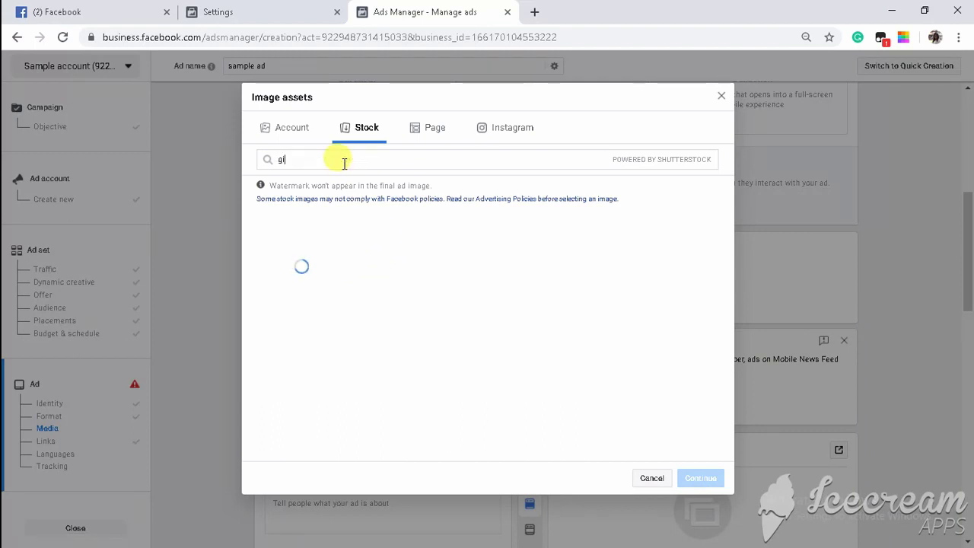
text(rl)
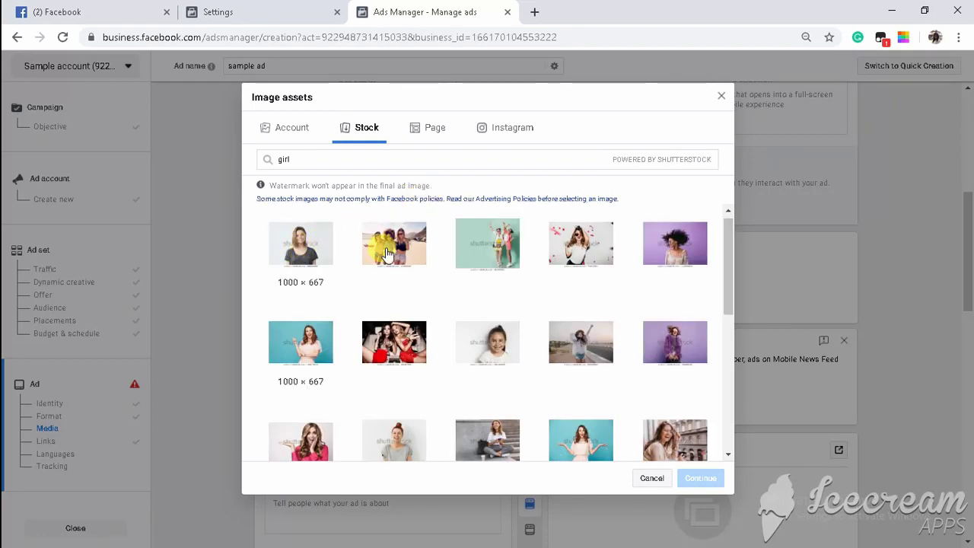
click(393, 242)
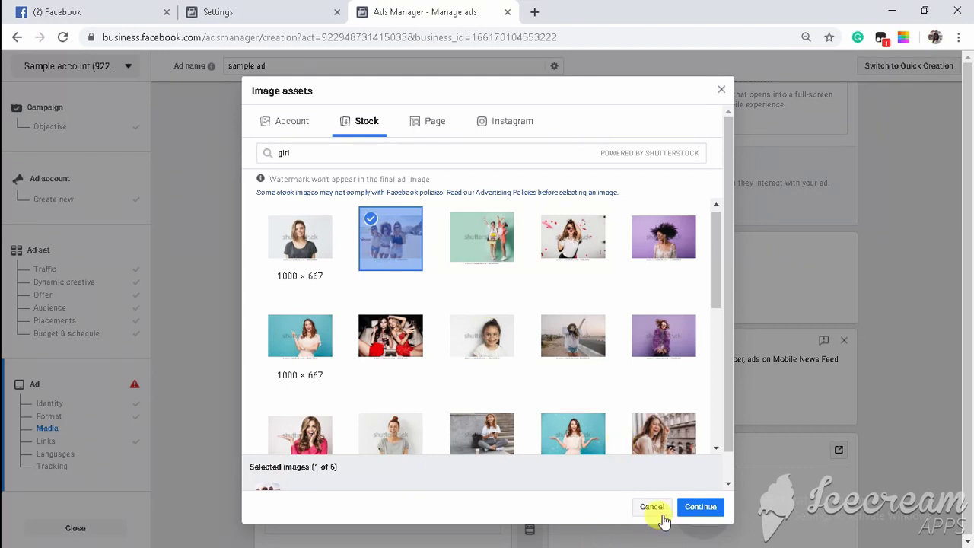
click(696, 508)
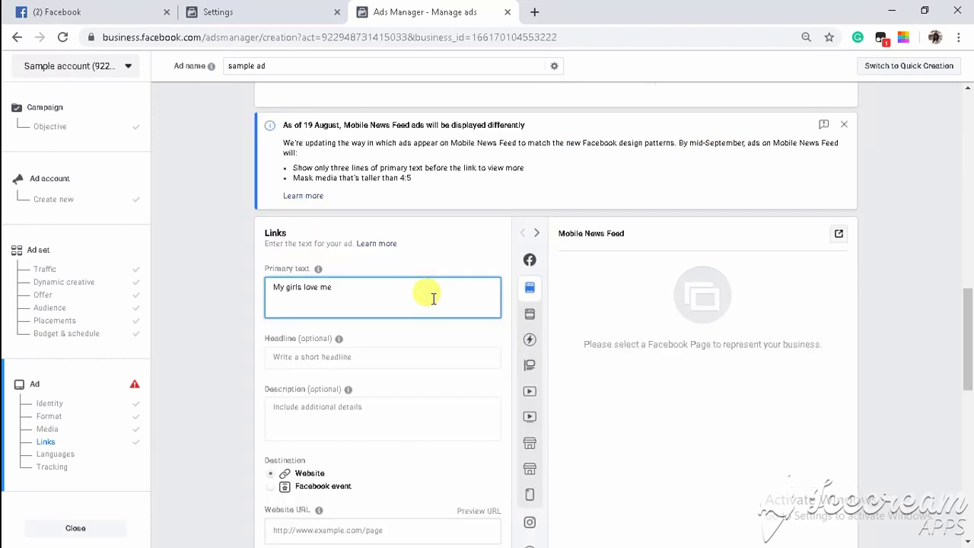
scroll(433, 298, up, 10)
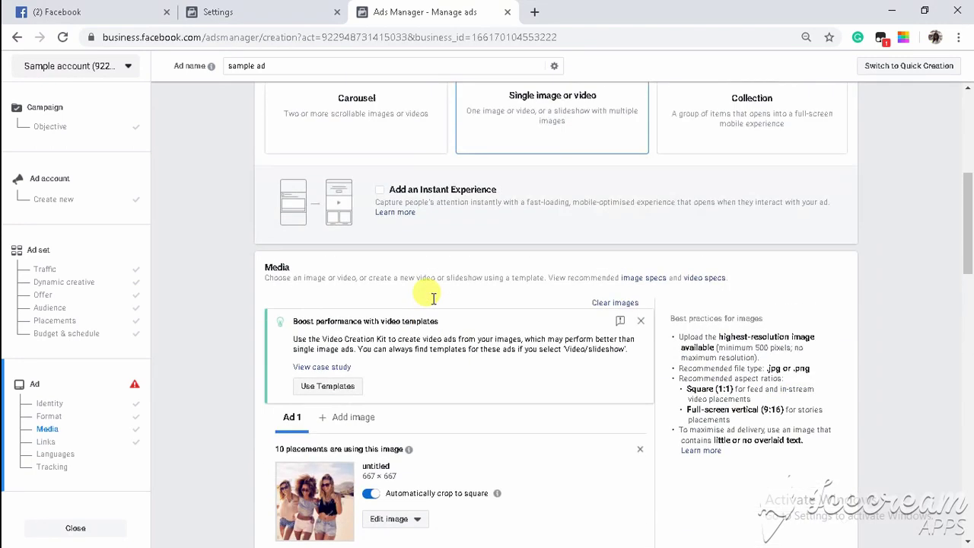
scroll(433, 305, up, 2)
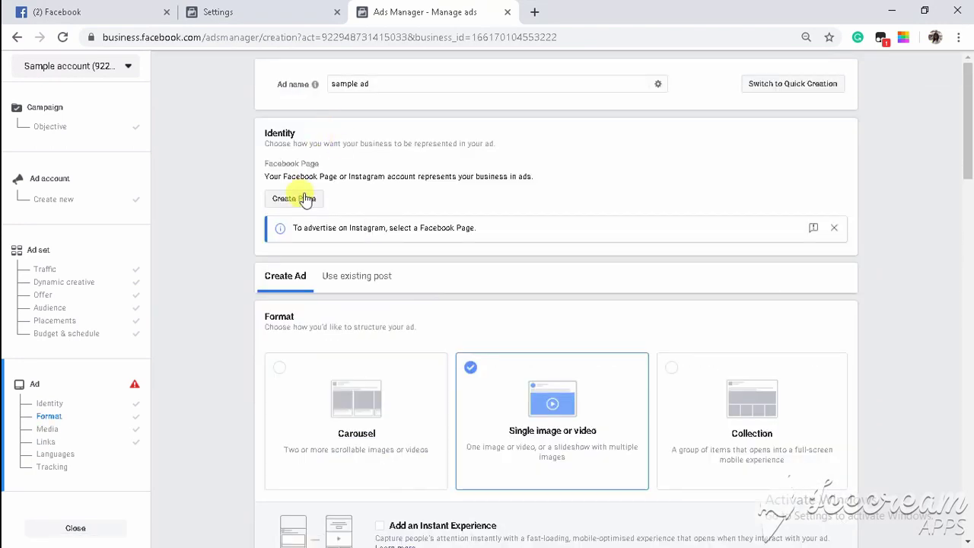
Set up a new Brand or Product Page 'soccer dads', category Brand, with a profile picture.
click(302, 204)
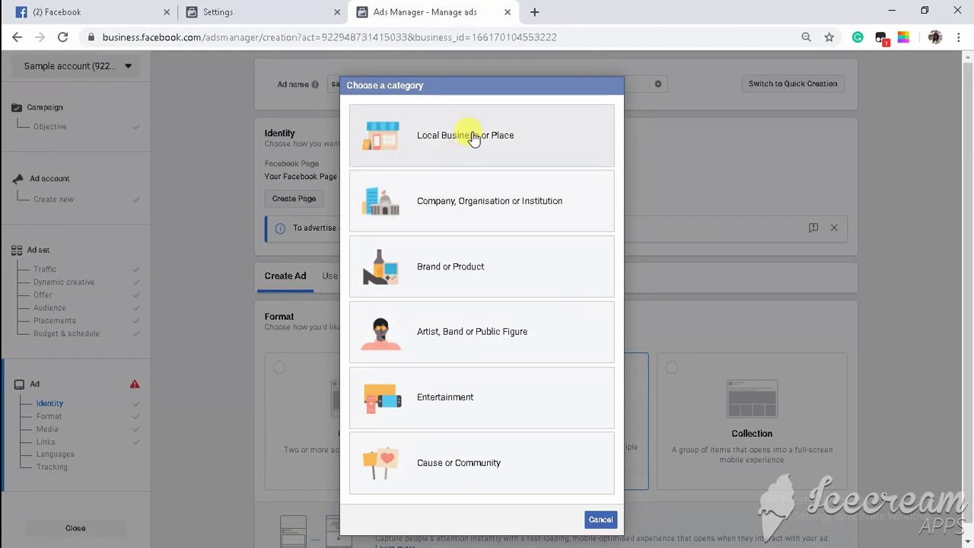
click(402, 270)
text(soccer dads)
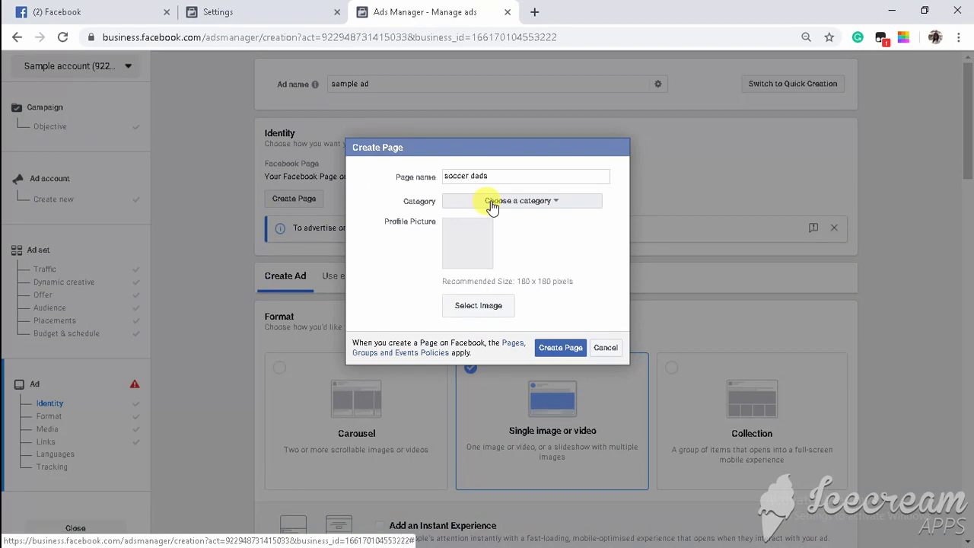
click(493, 202)
click(467, 307)
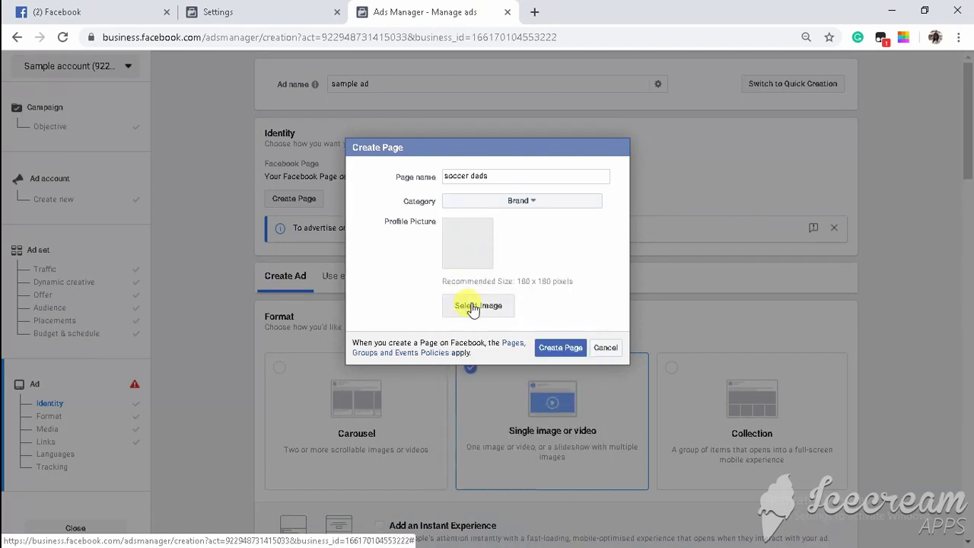
click(467, 305)
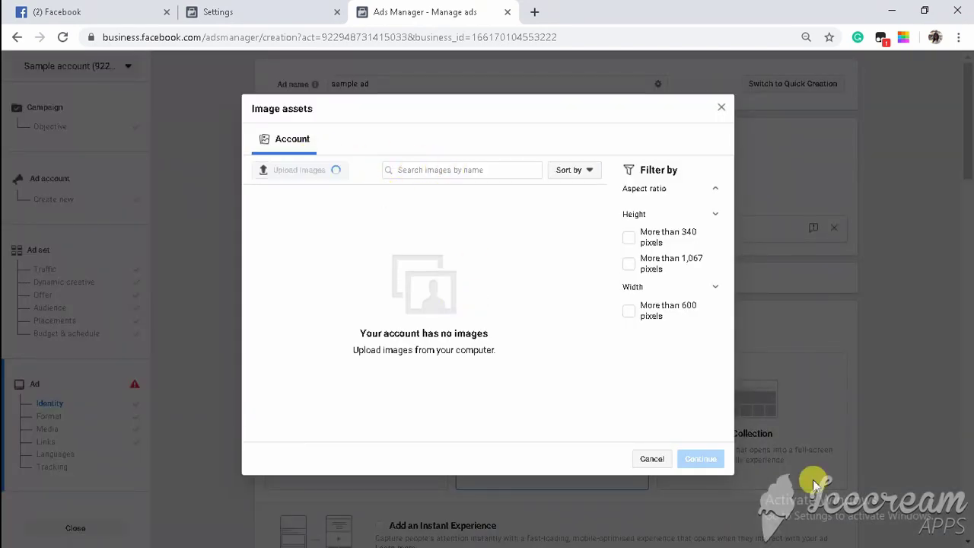
click(700, 505)
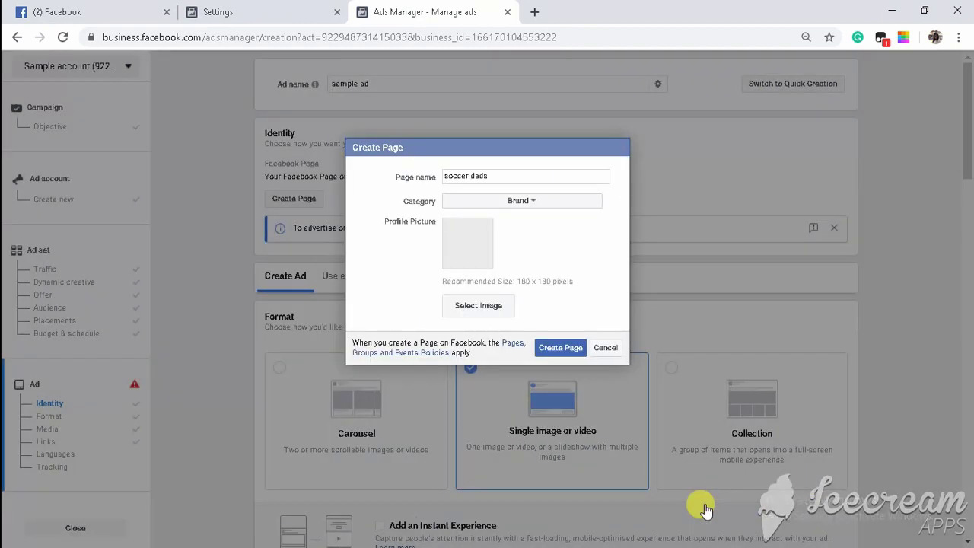
Correct the page name to 'Soccer dads' and create the page.
click(556, 338)
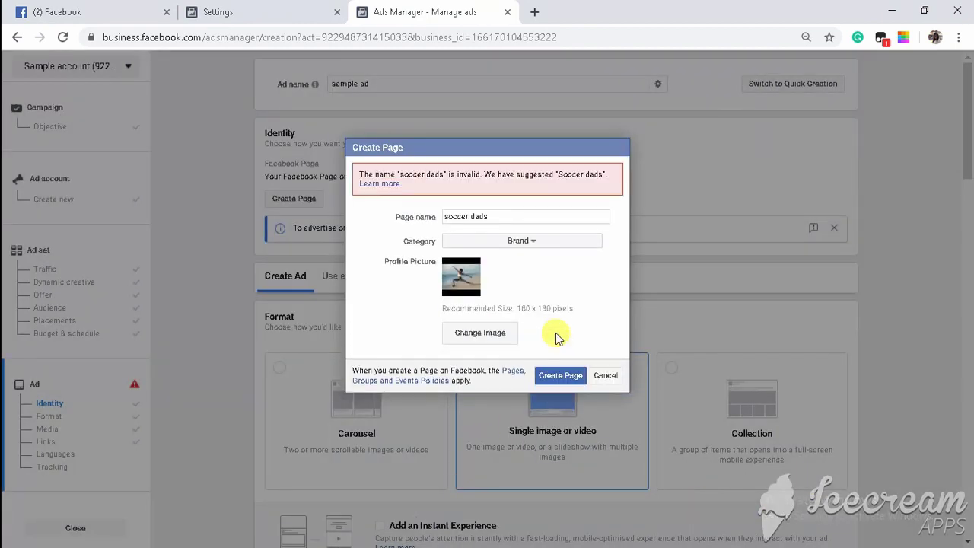
click(447, 217)
key(BackSpace)
text(S)
click(558, 375)
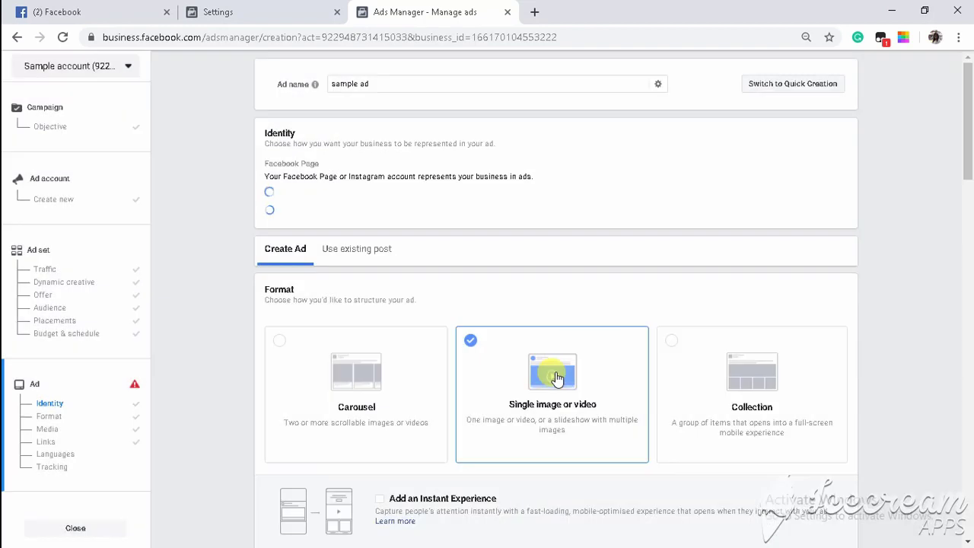
Replace the primary text with the 'Raising Teenage girls is Easy' message ending 'And I Soccer dads will teach you the right way.'.
scroll(555, 375, down, 15)
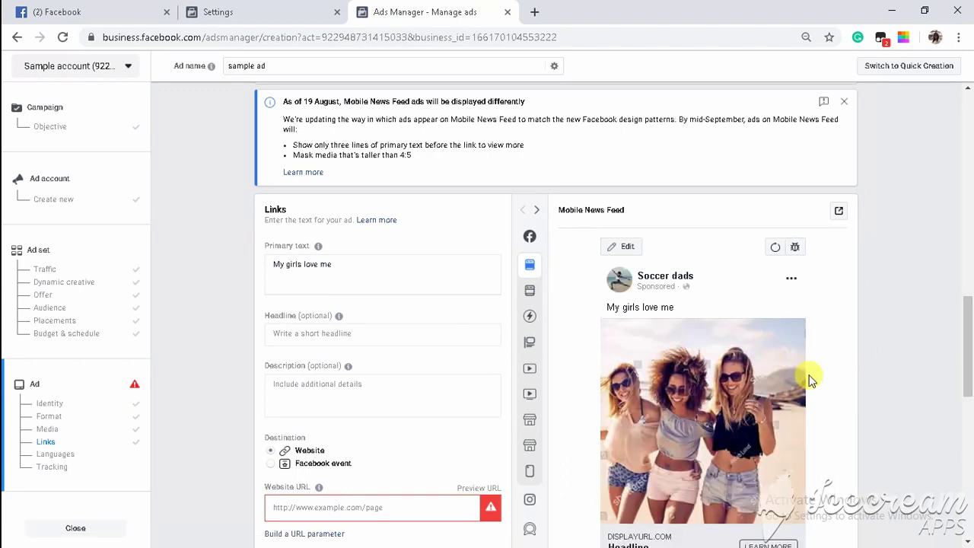
click(342, 270)
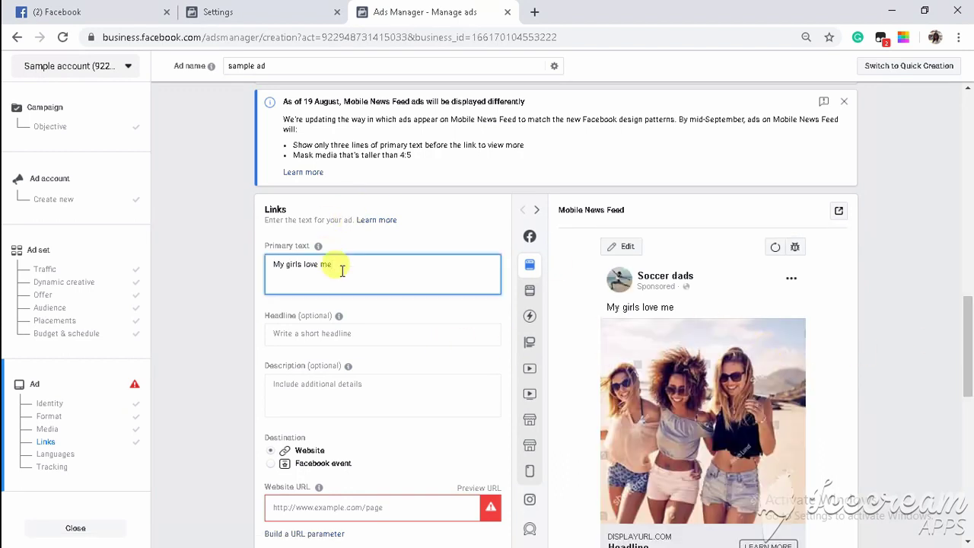
key(ctrl+a)
key(BackSpace)
text(Raising Teen)
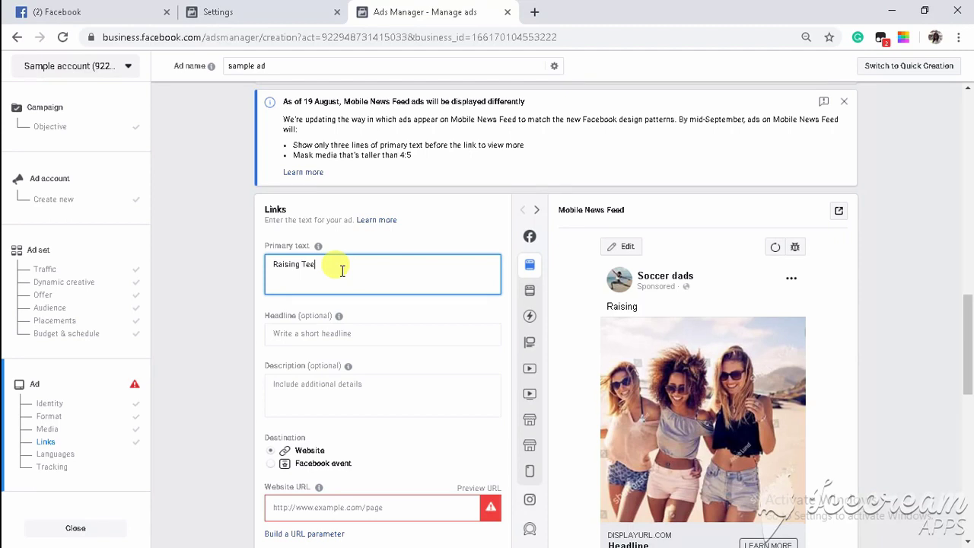
text(ager)
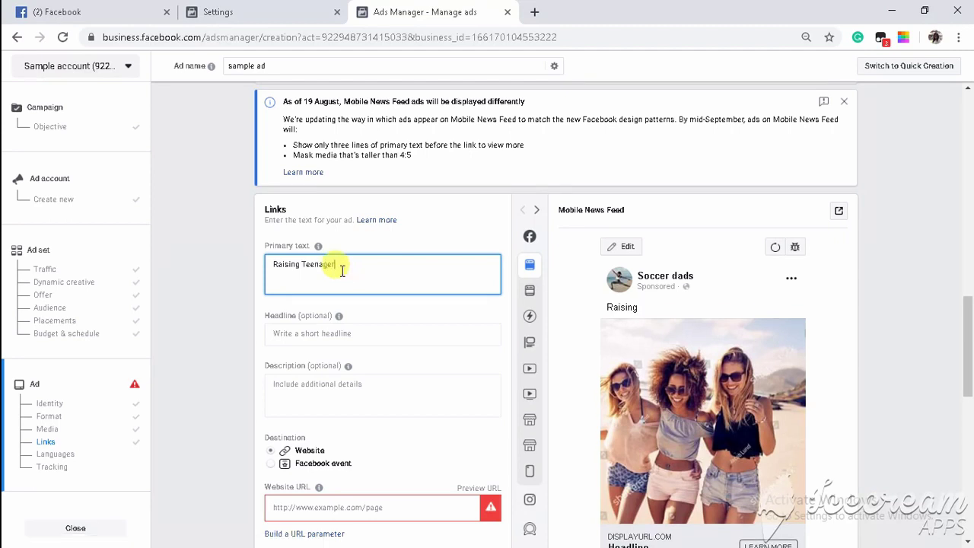
text(g)
text( it the right way.)
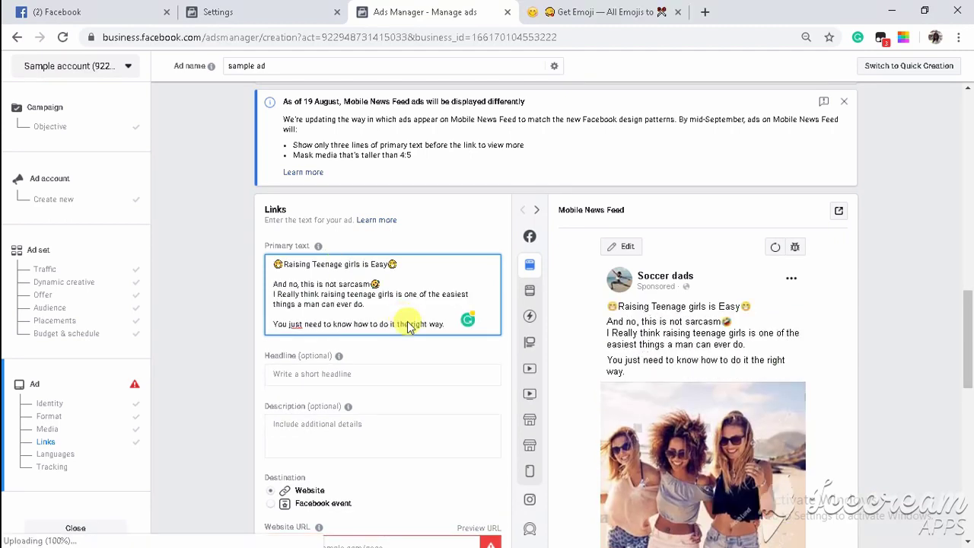
key(Return)
key(Return)
text(And I )
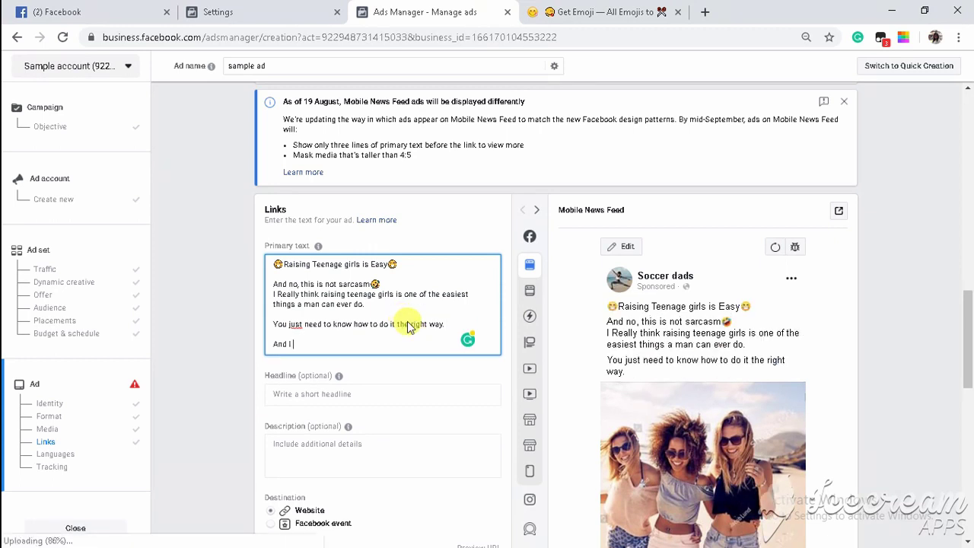
text(Soccer dads wi)
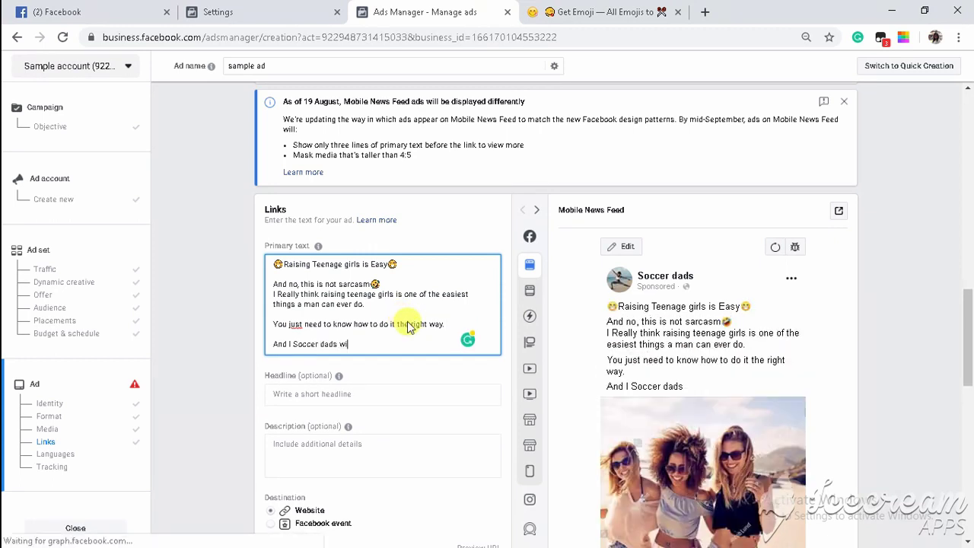
text(ll teach you the right way.)
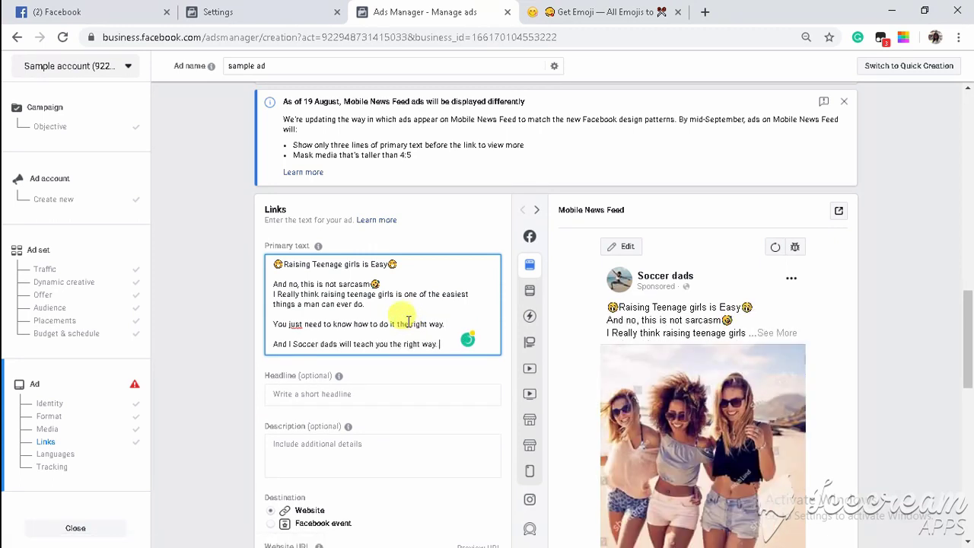
scroll(408, 320, down, 2)
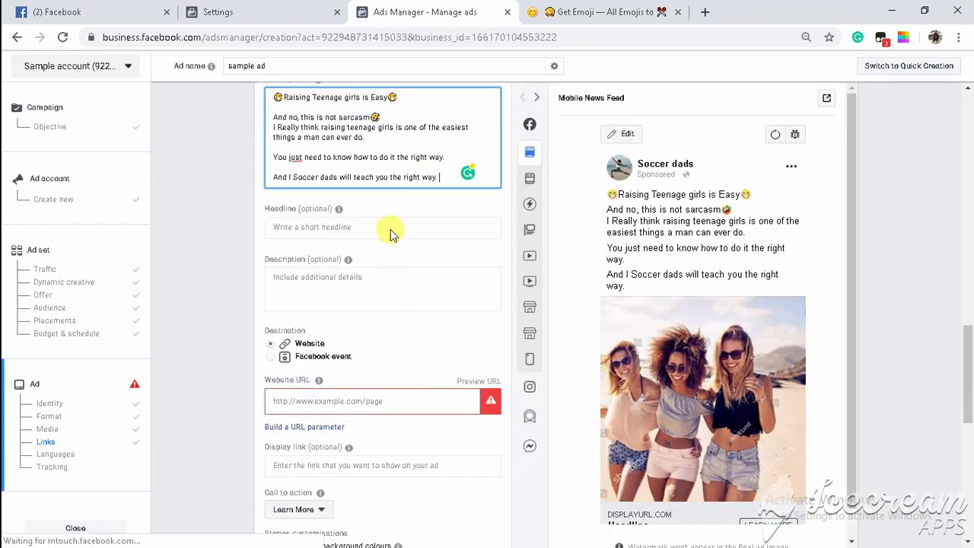
Enter '10 Teen Girl Parenting Hacks For Dads' in the Headline field.
click(382, 225)
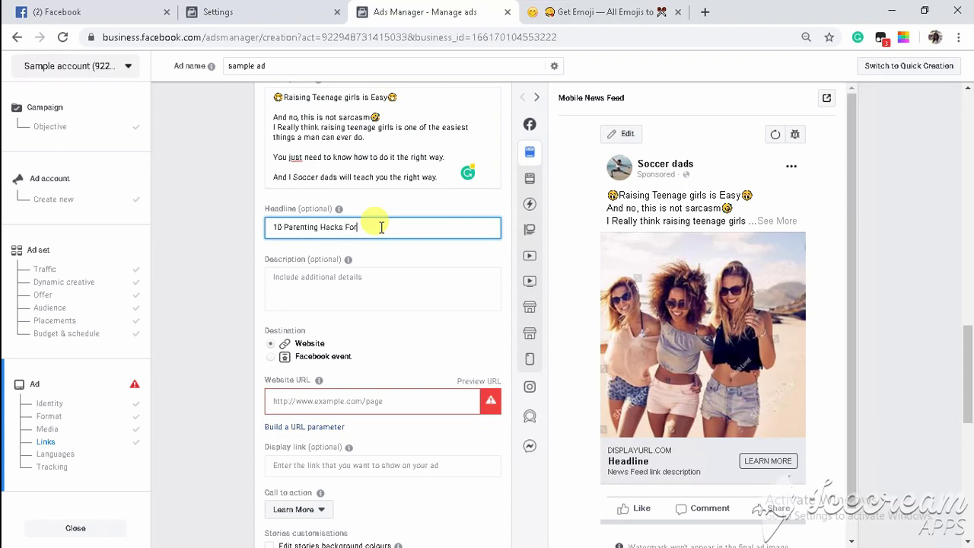
text(s)
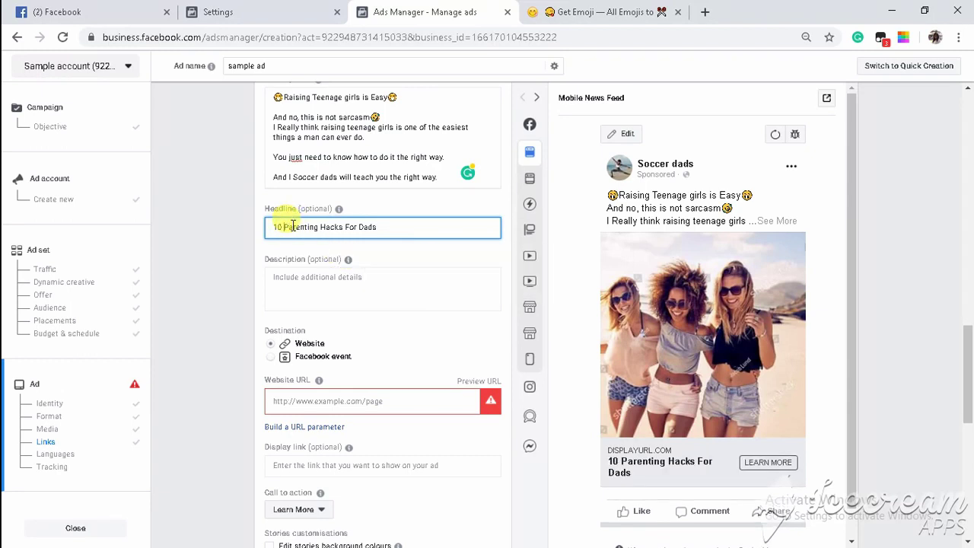
text(Teen Girl)
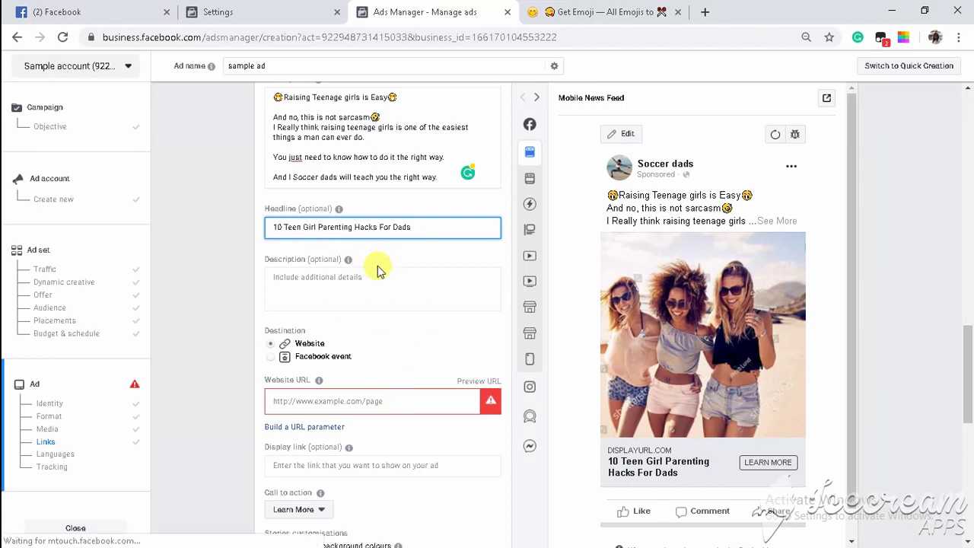
click(352, 410)
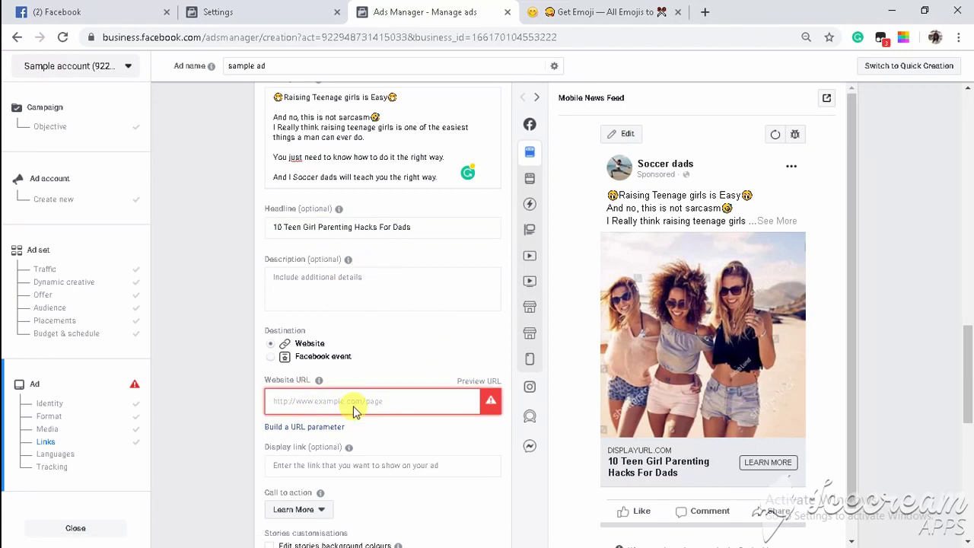
text(https://www.shopsamplead.com)
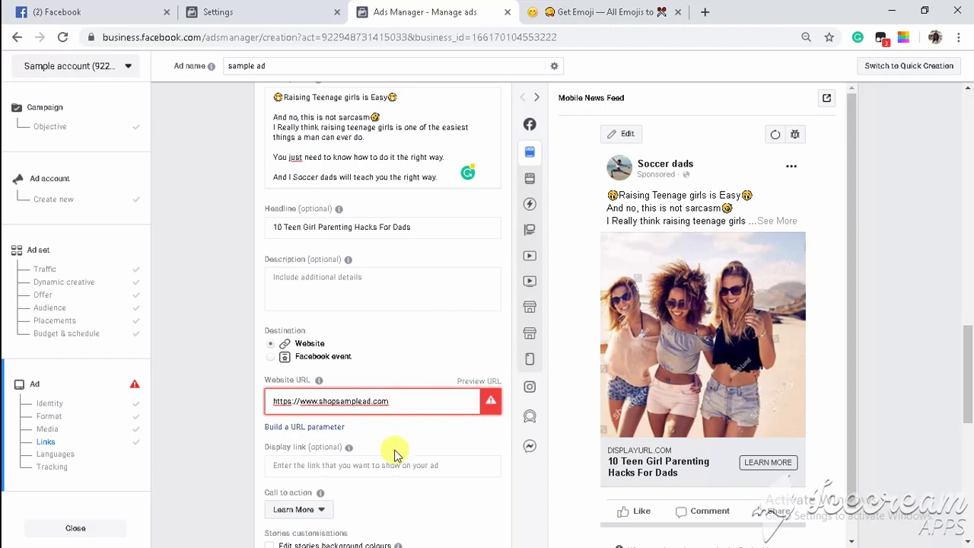
click(395, 466)
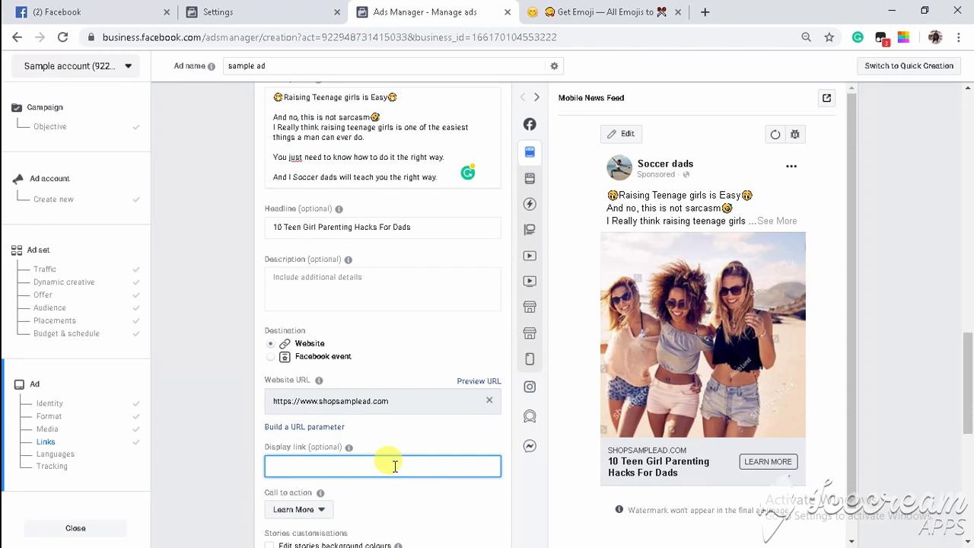
text(ccerdad.com)
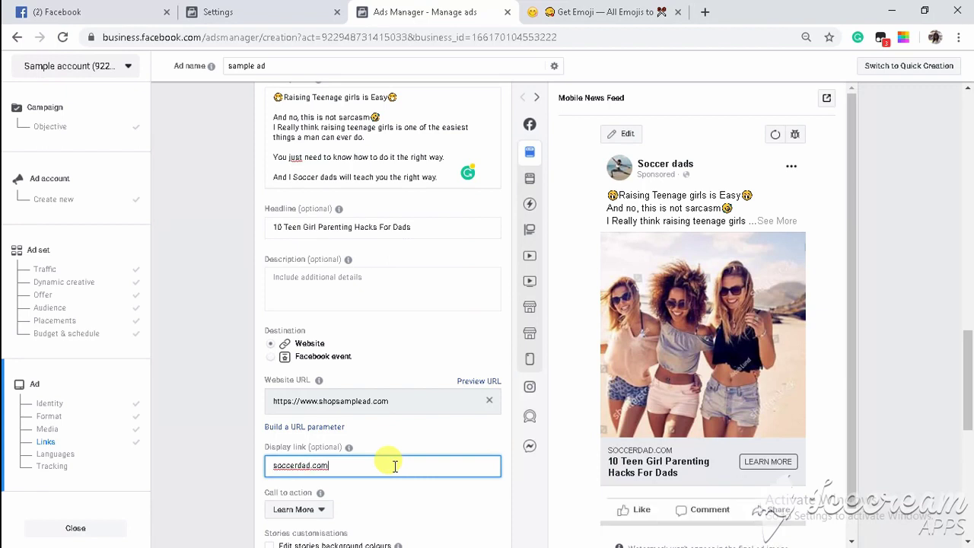
scroll(459, 277, down, 4)
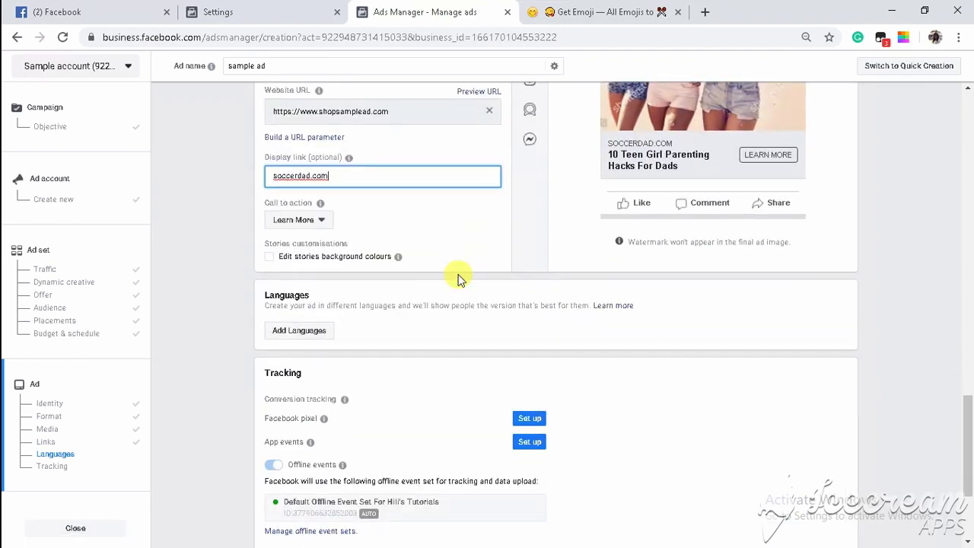
click(322, 228)
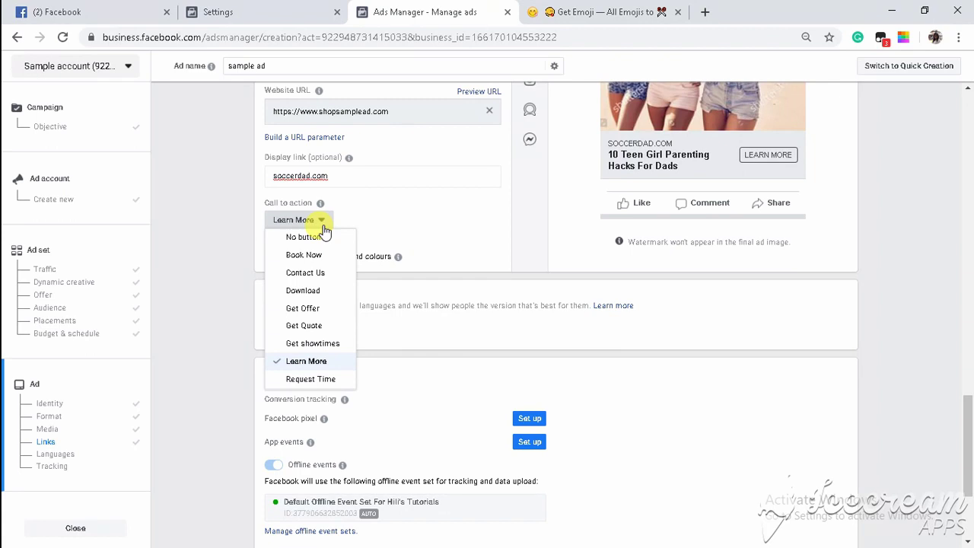
scroll(302, 321, down, 4)
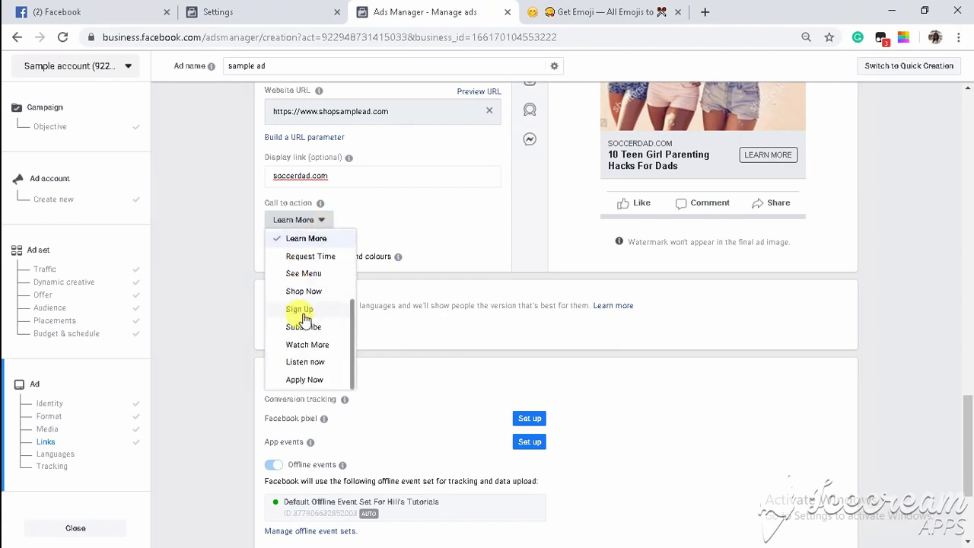
scroll(303, 320, up, 1)
scroll(303, 319, up, 3)
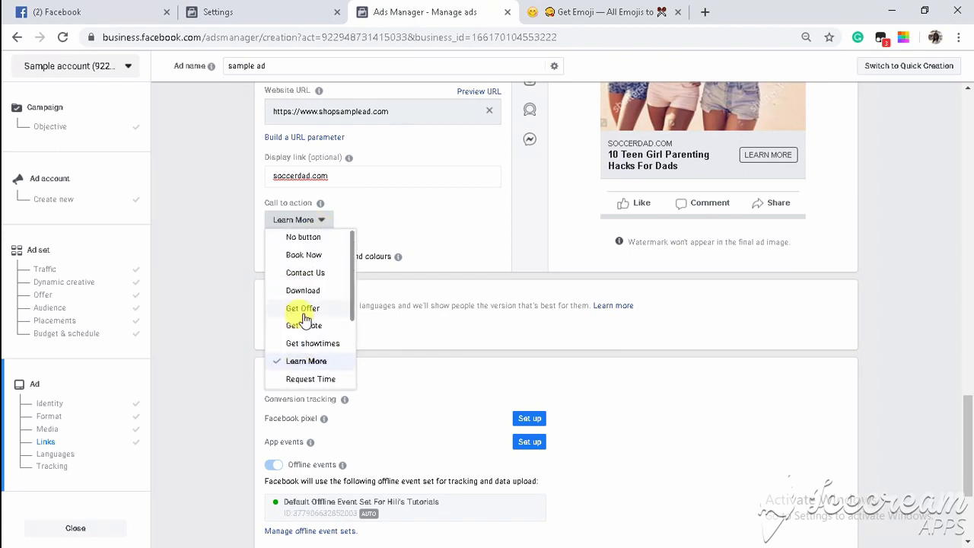
click(294, 364)
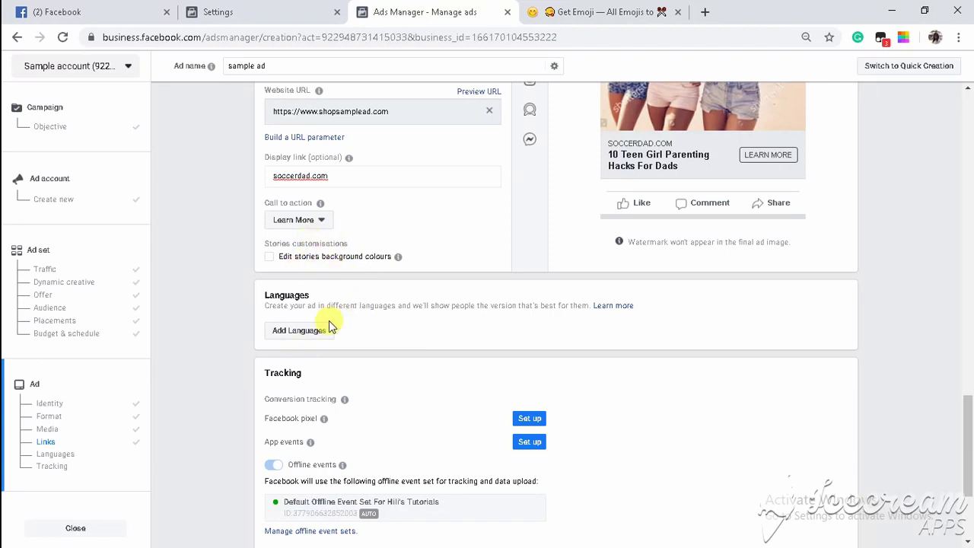
scroll(329, 321, up, 10)
scroll(329, 320, down, 3)
scroll(329, 324, down, 4)
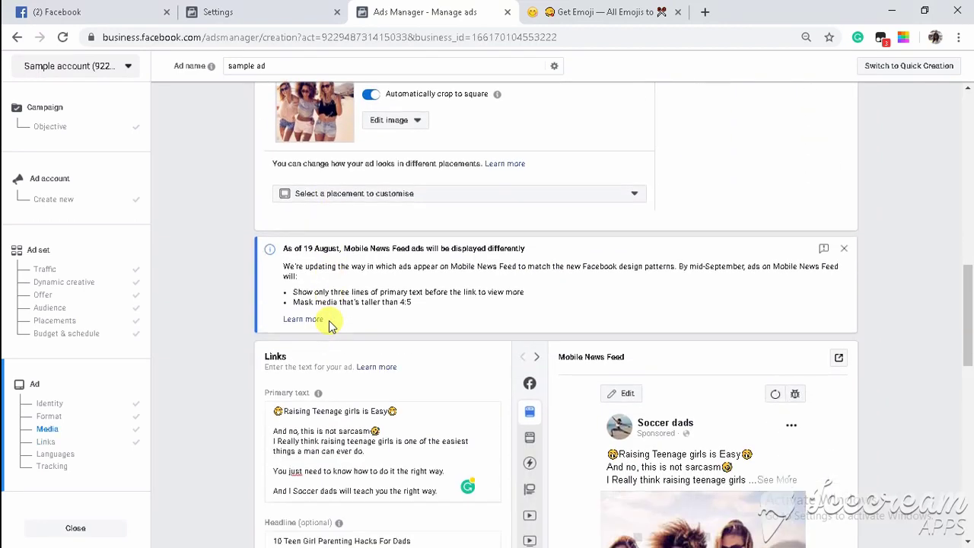
scroll(329, 326, down, 1)
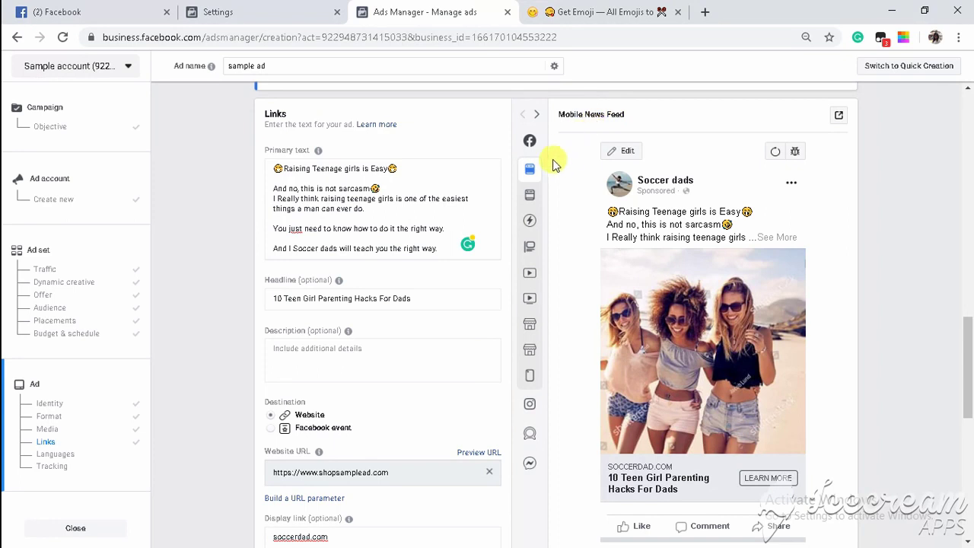
Preview the ad in Desktop News Feed, Desktop right column, mobile video feeds, then Facebook Stories.
mouse_move(532, 195)
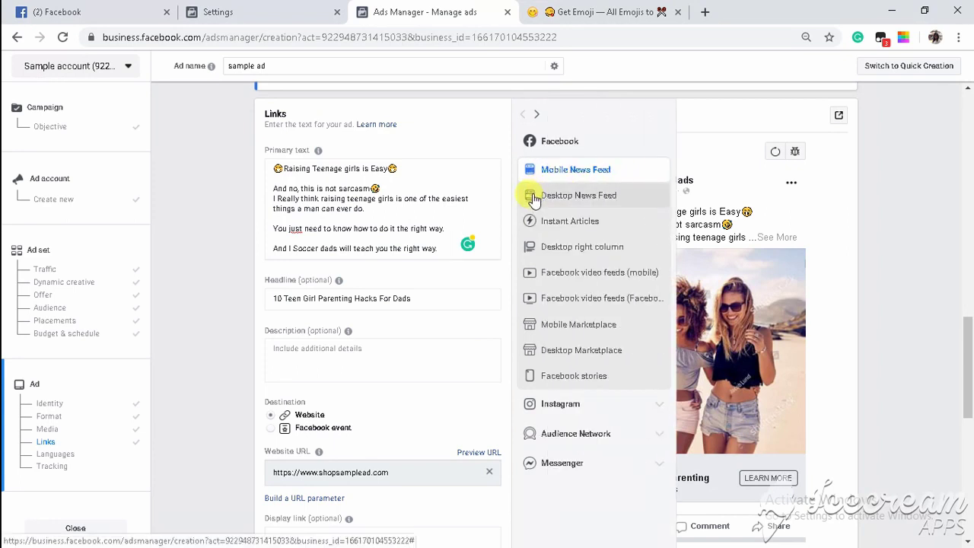
click(533, 197)
scroll(653, 236, down, 1)
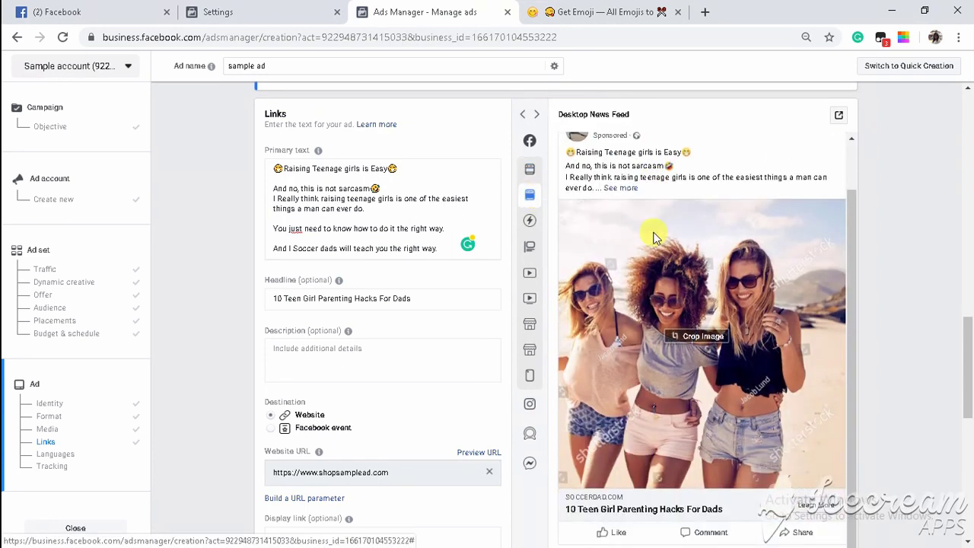
scroll(653, 237, down, 2)
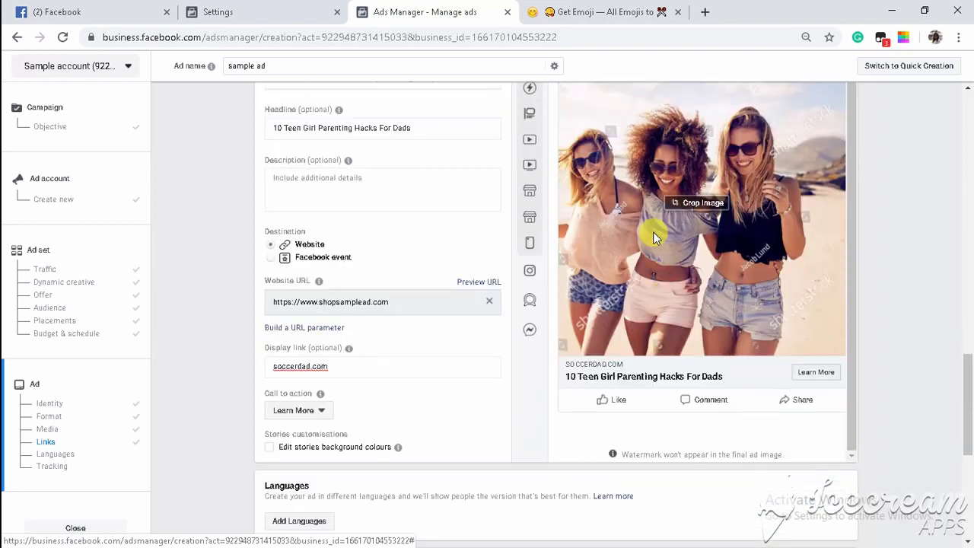
scroll(653, 237, up, 1)
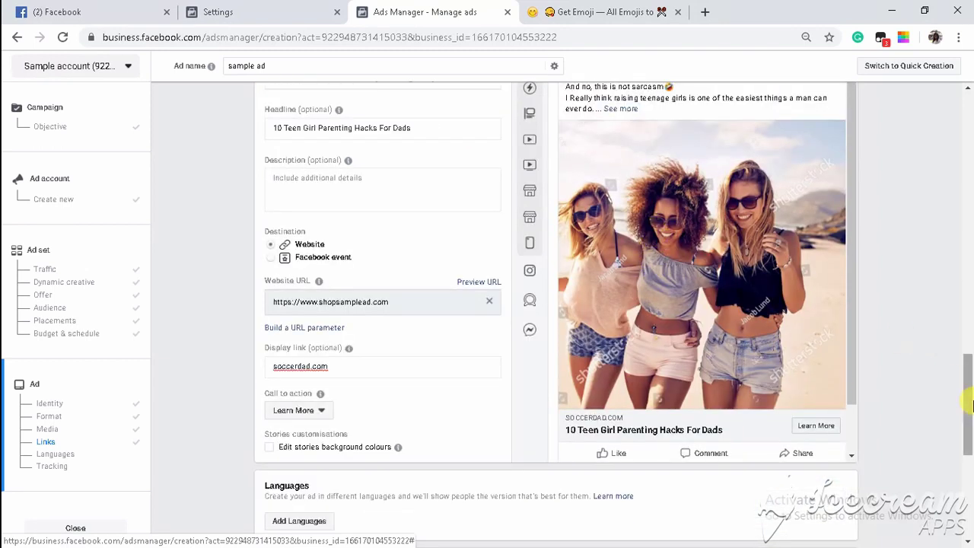
drag(968, 407, 969, 393)
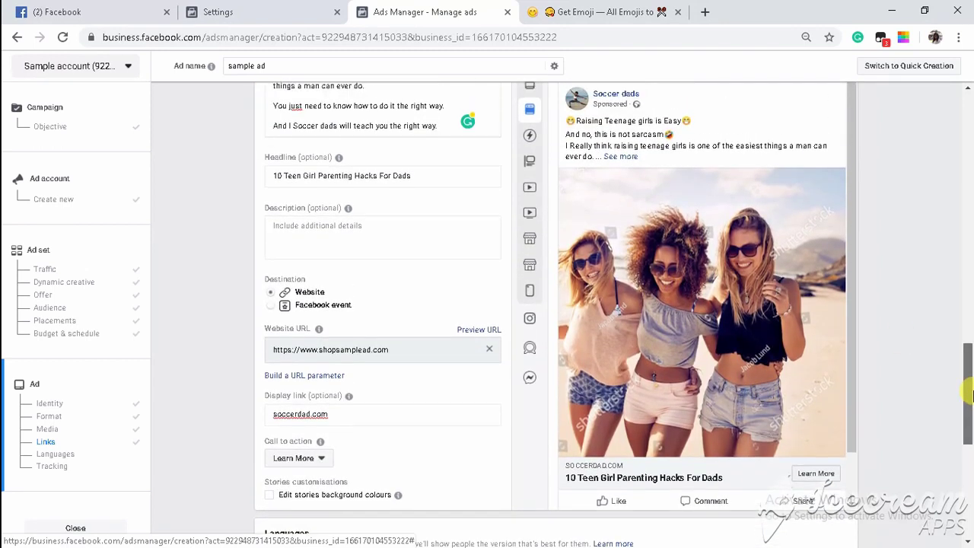
click(529, 160)
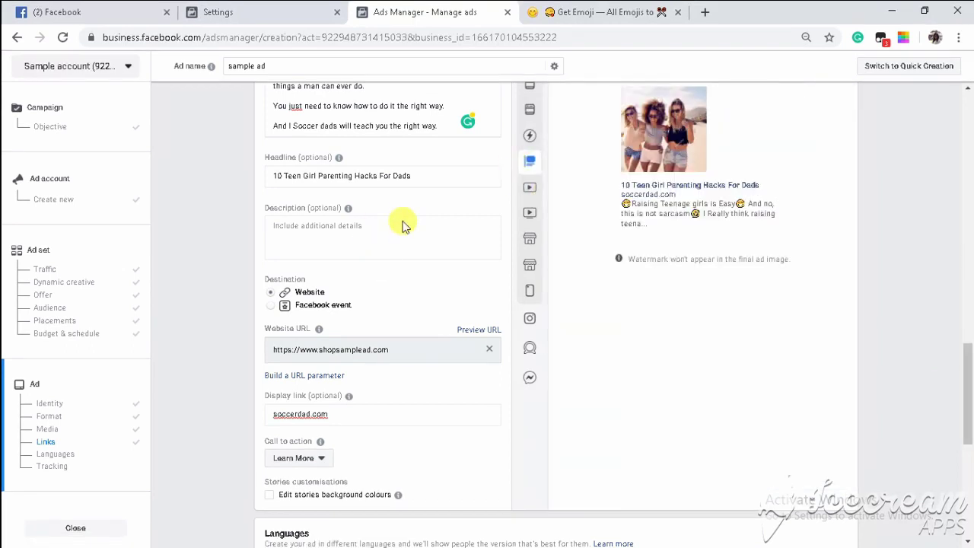
click(533, 188)
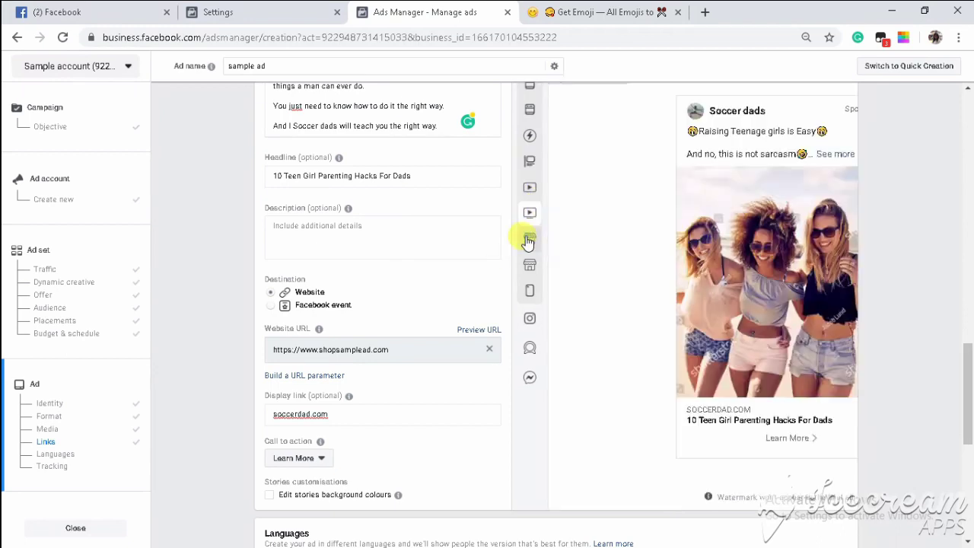
click(530, 290)
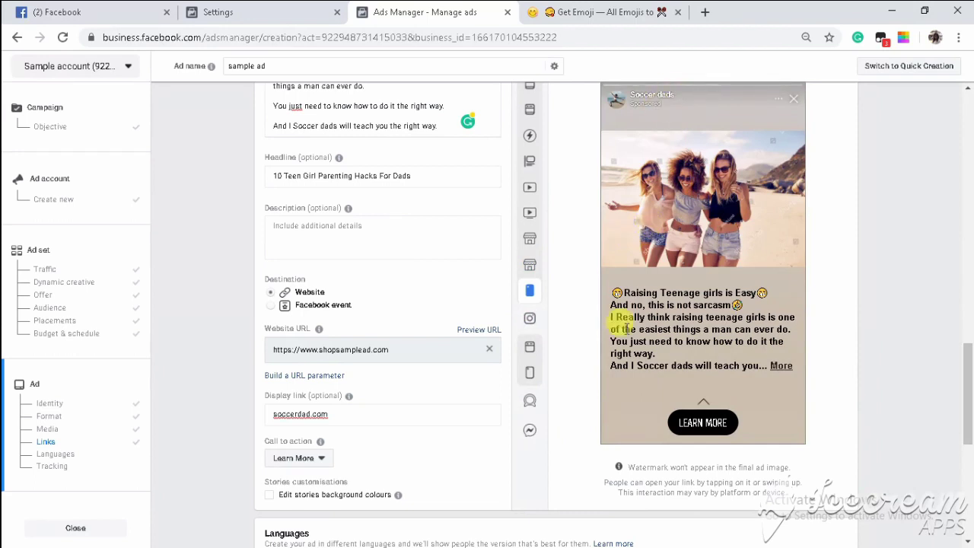
Delete the stray 'I' from 'And I Soccer dads' and add the line 'Click here to learn more'.
double_click(291, 124)
key(BackSpace)
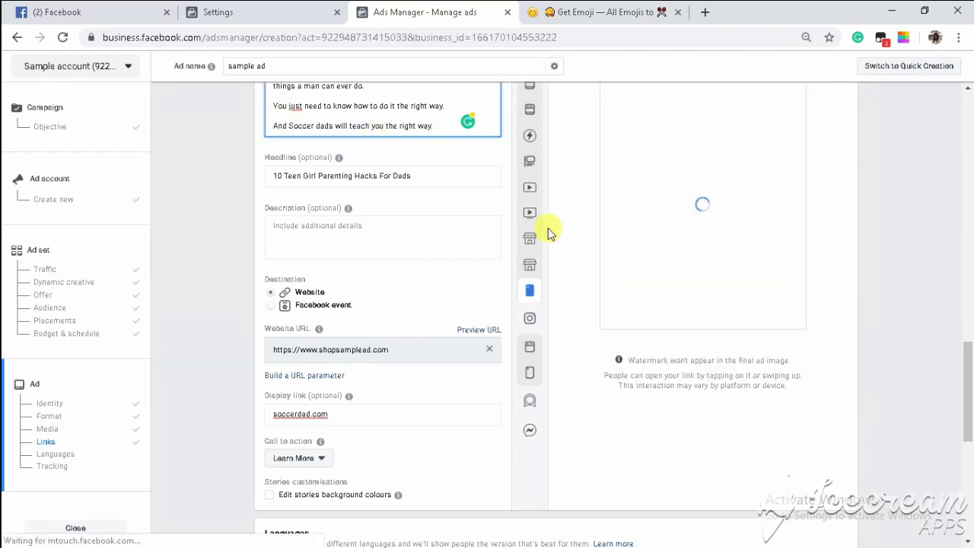
scroll(970, 381, up, 1)
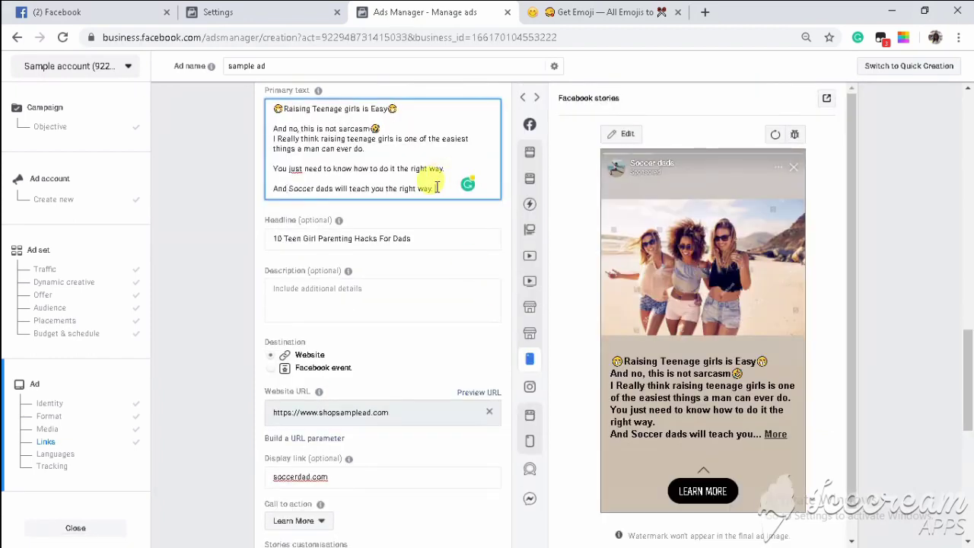
scroll(435, 183, down, 1)
text(Click here )
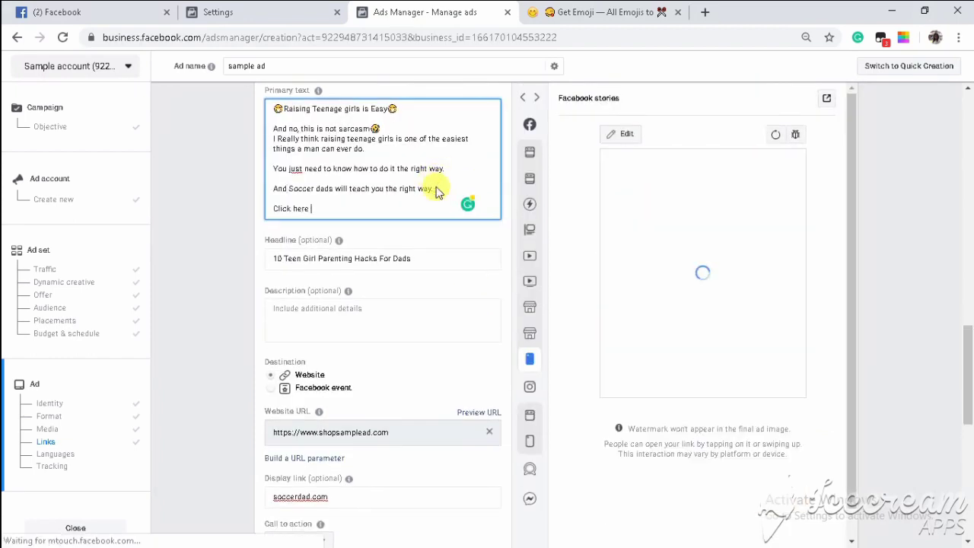
text(to lear)
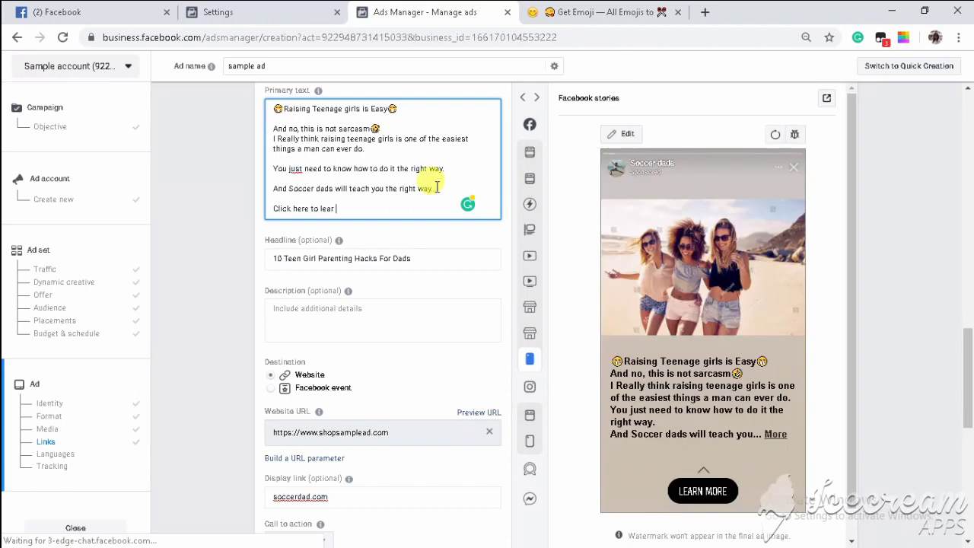
text(n more)
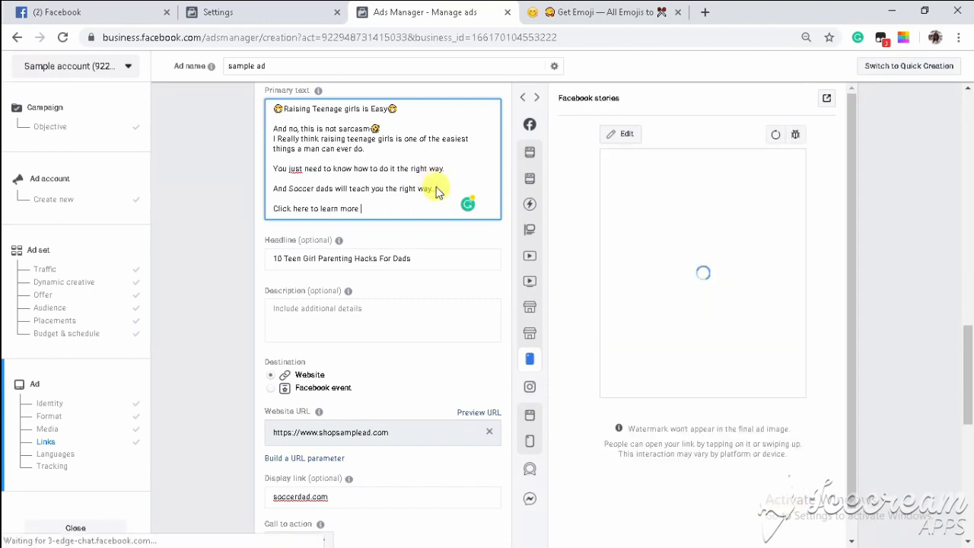
key(Return)
key(Return)
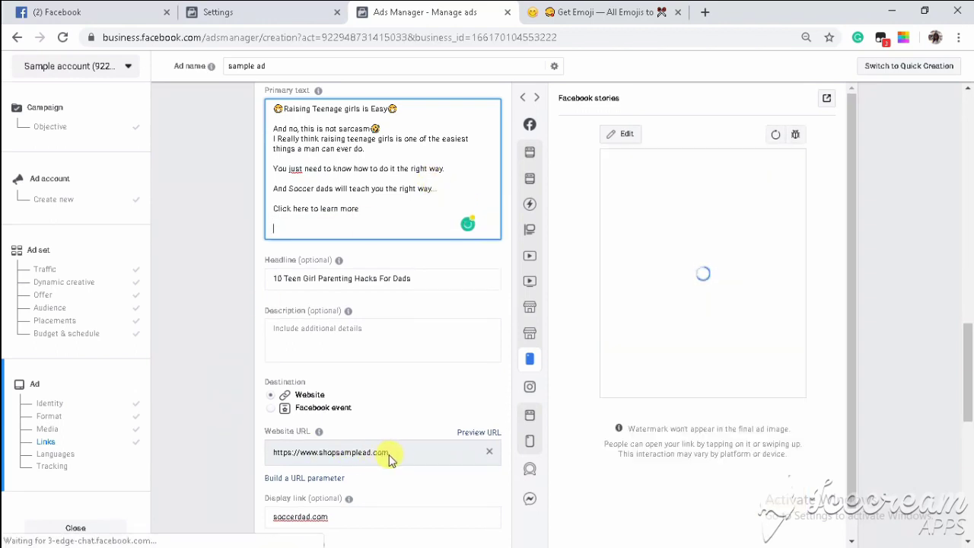
triple_click(397, 454)
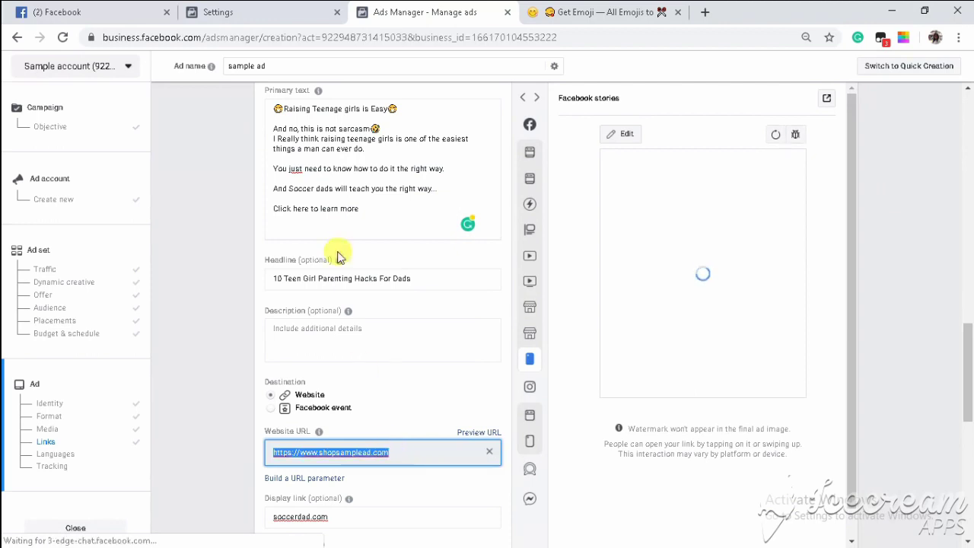
click(322, 224)
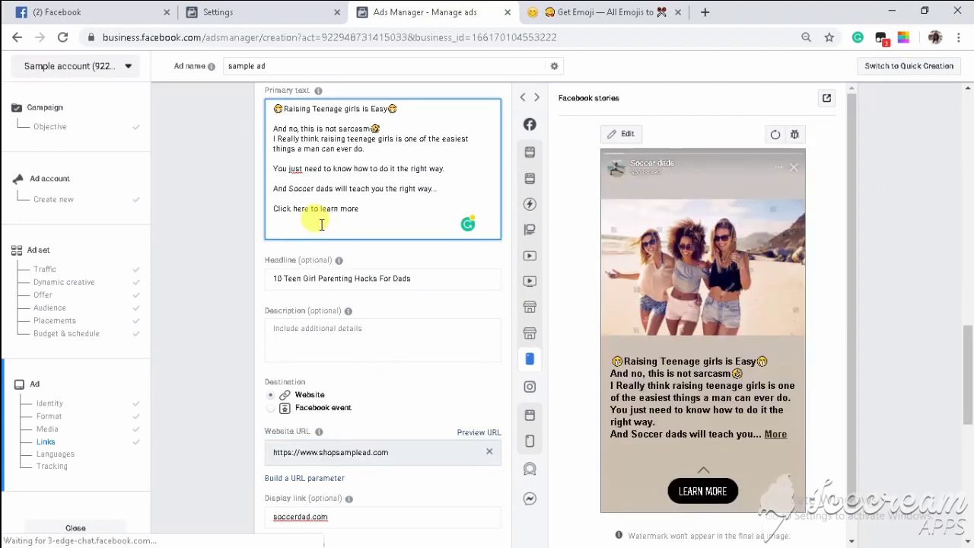
scroll(870, 478, down, 4)
Scroll past Tracking and confirm the ad, bringing up the Select a payment method dialog.
scroll(870, 478, down, 3)
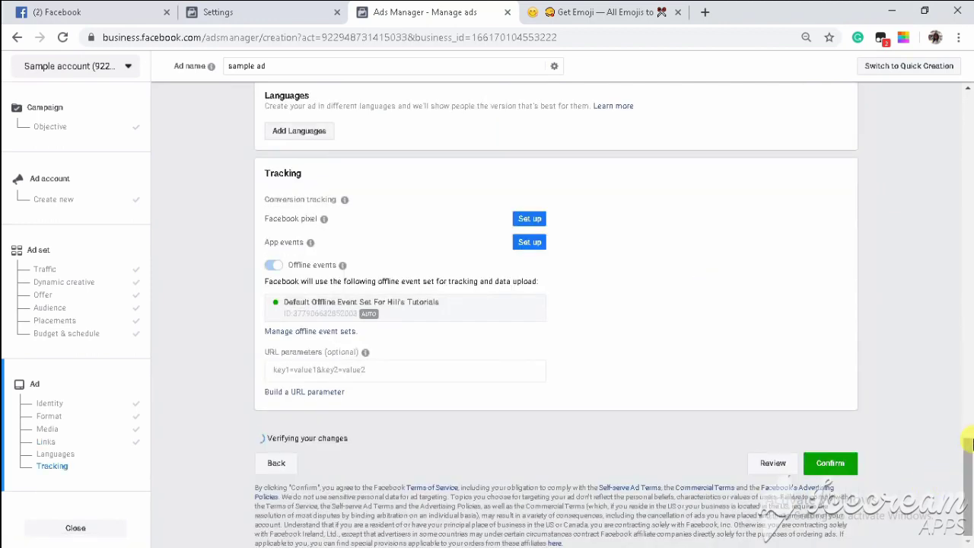
drag(967, 476, 969, 470)
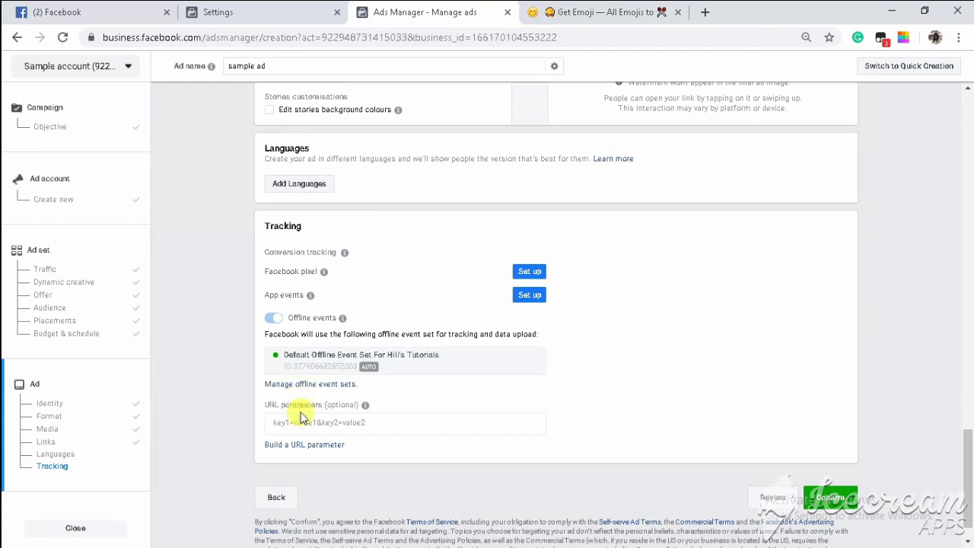
mouse_move(299, 424)
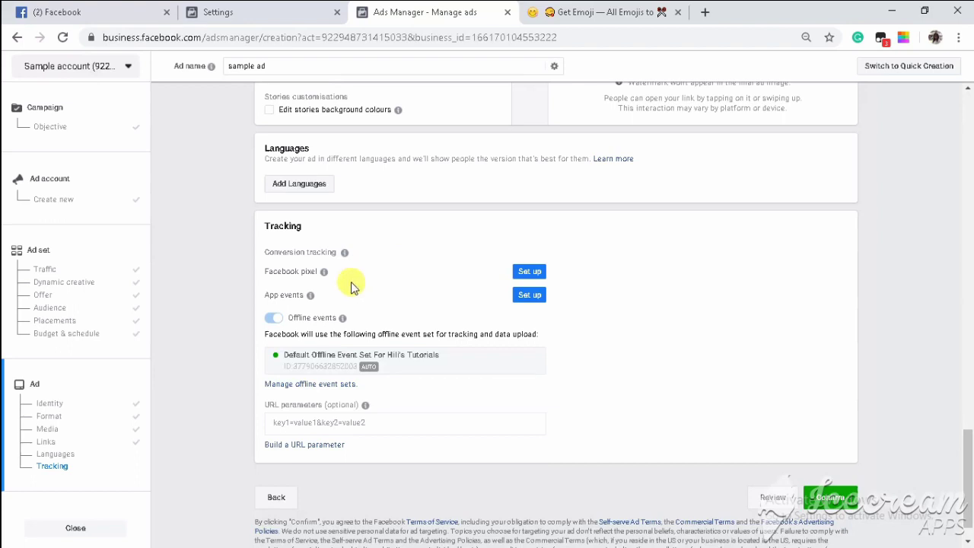
click(824, 496)
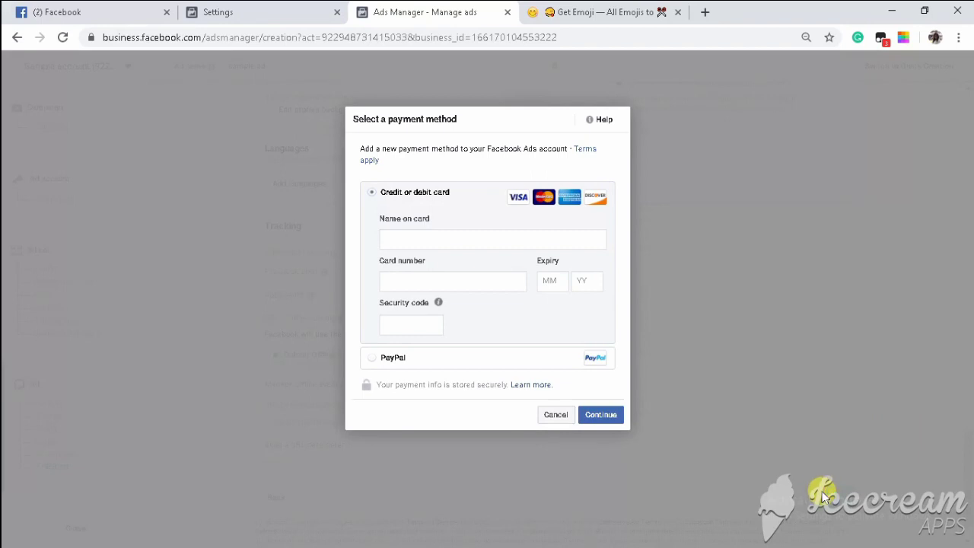
Cancel the payment method dialog, then open and close the ad account list.
click(550, 421)
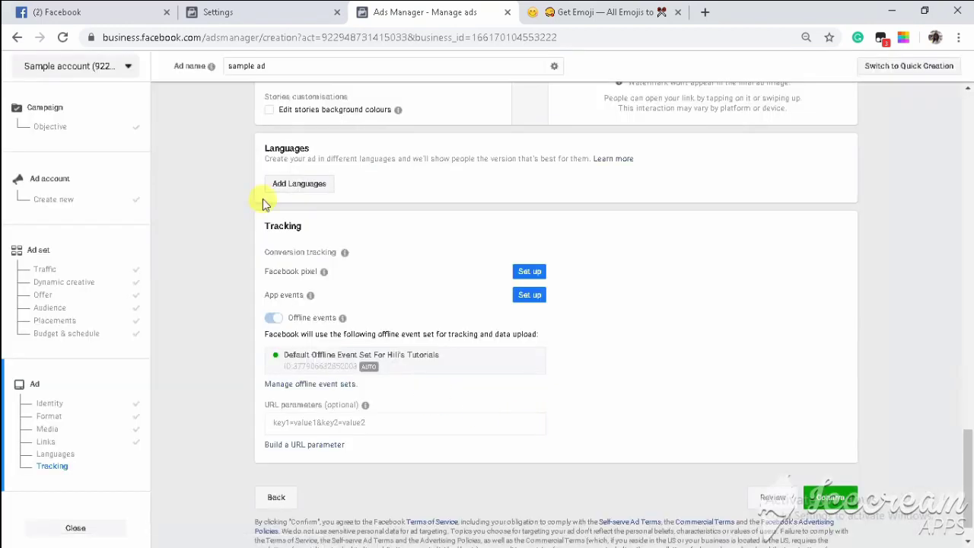
click(121, 70)
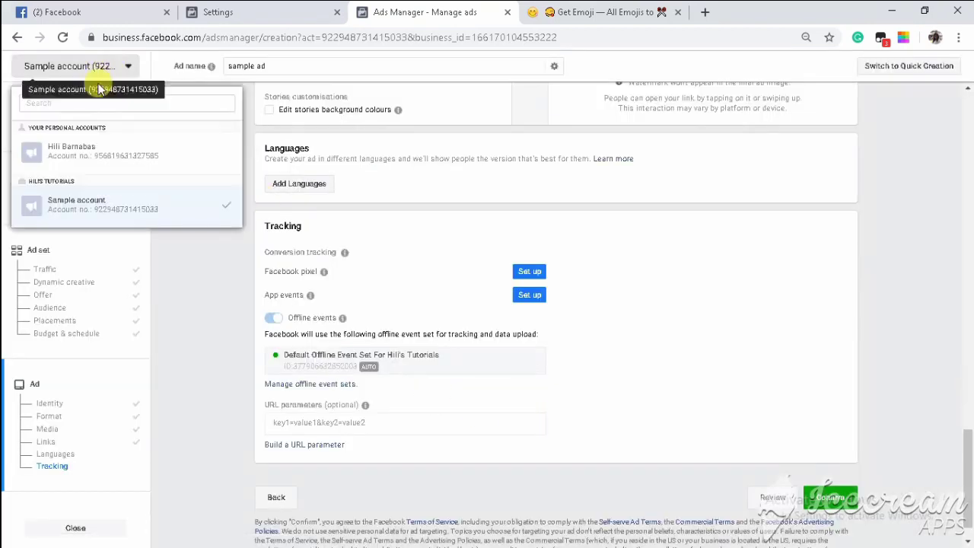
click(127, 67)
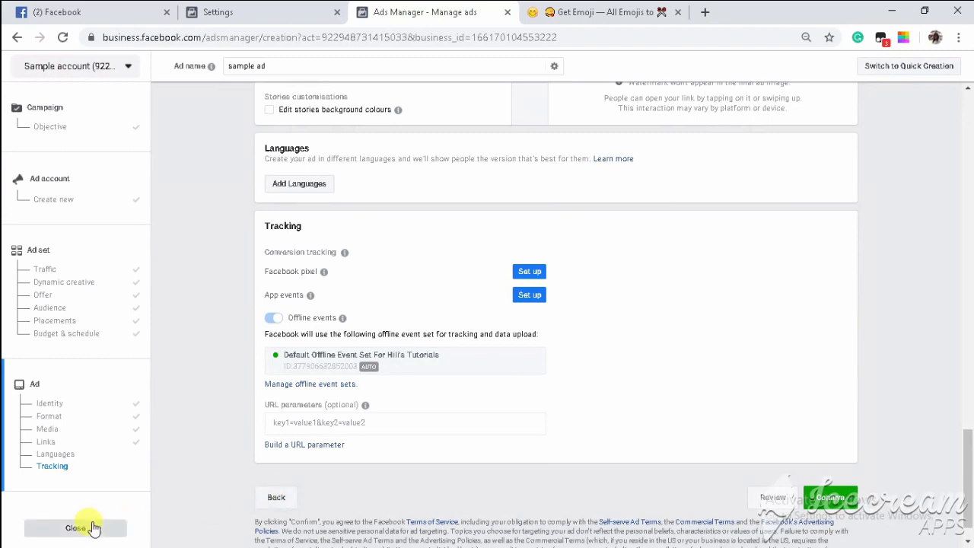
Choose Close And Save To Draft and acknowledge the edited campaigns notice with OK.
click(91, 526)
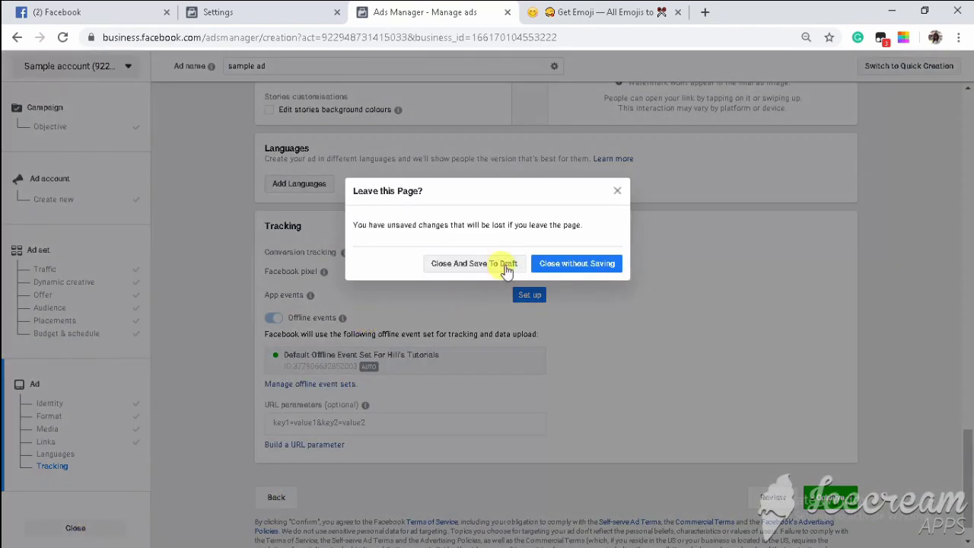
click(502, 265)
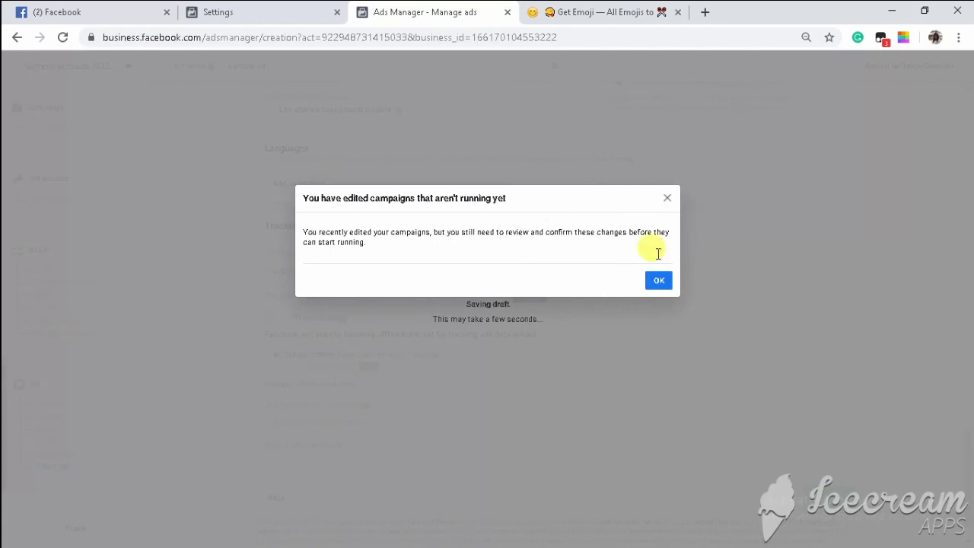
click(659, 282)
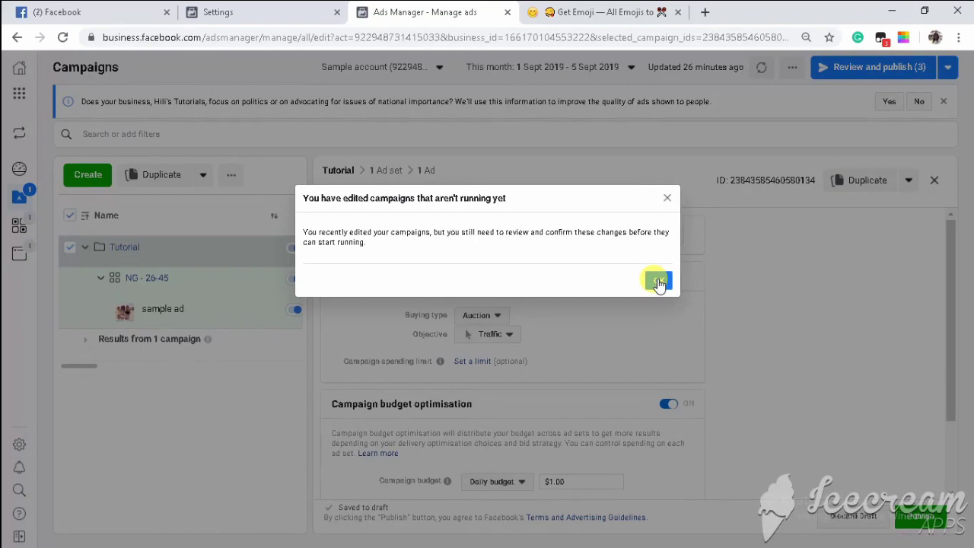
click(660, 283)
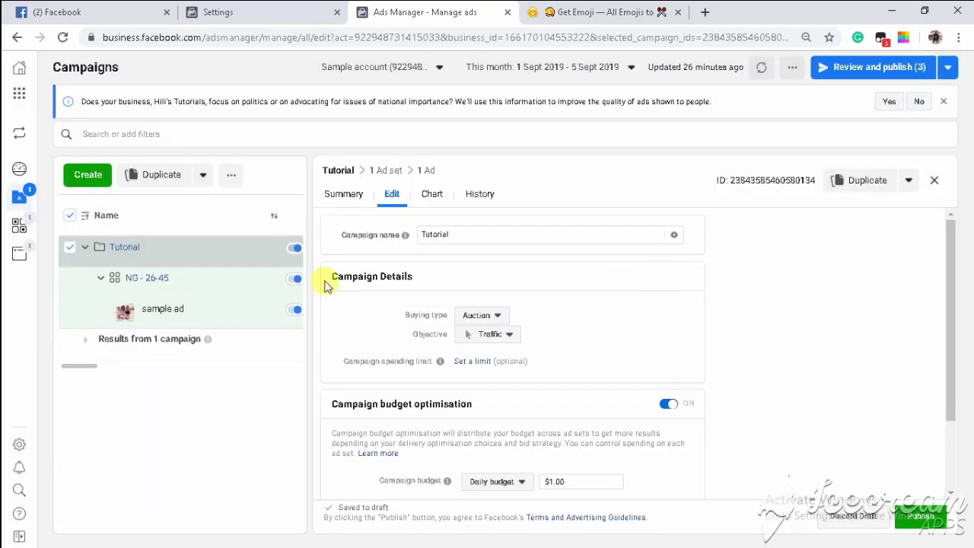